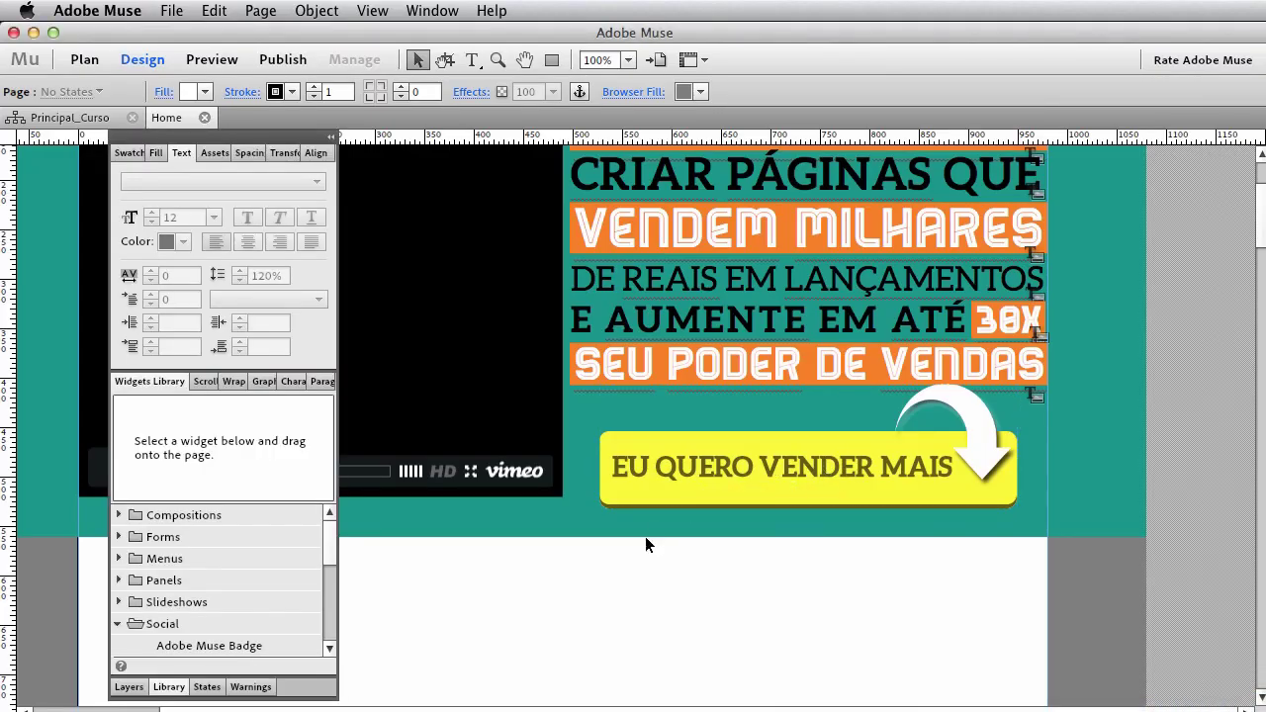
# Add a text frame just below the yellow button reading "EM 12x de R$ 50.00 EM TODOS OS CARTÕES".
pyautogui.click(471, 64)
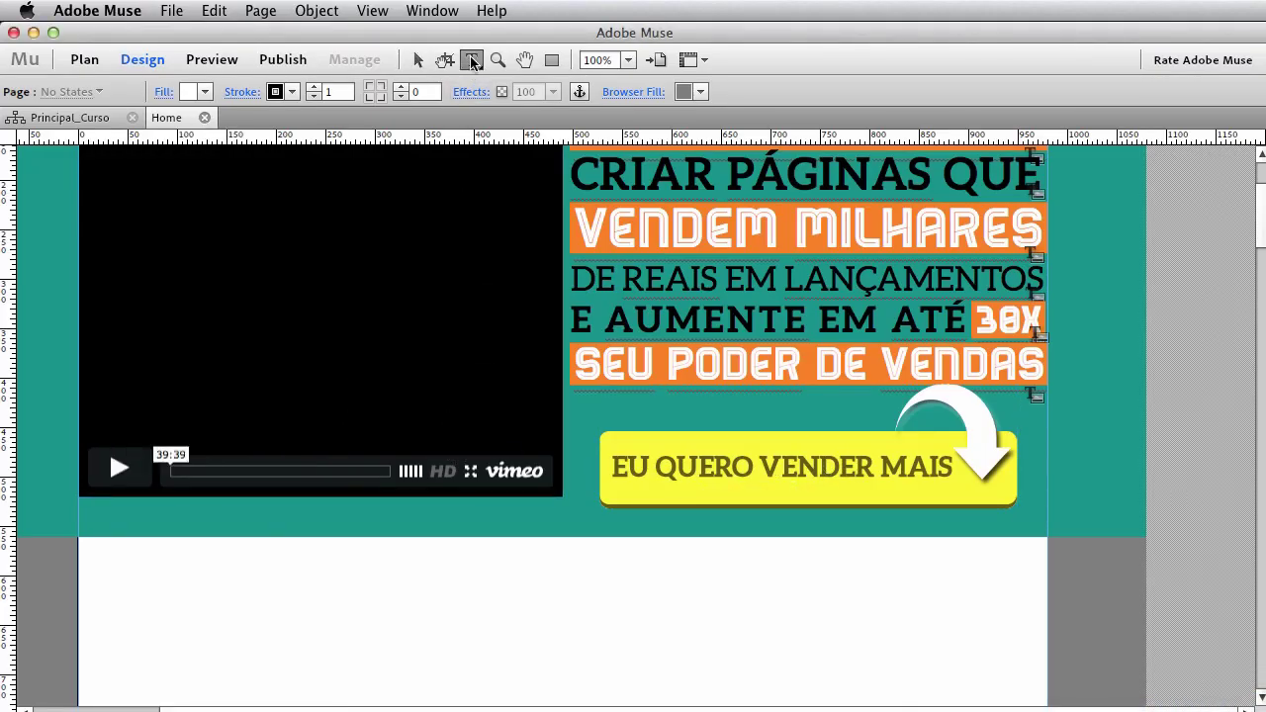
pyautogui.click(534, 65)
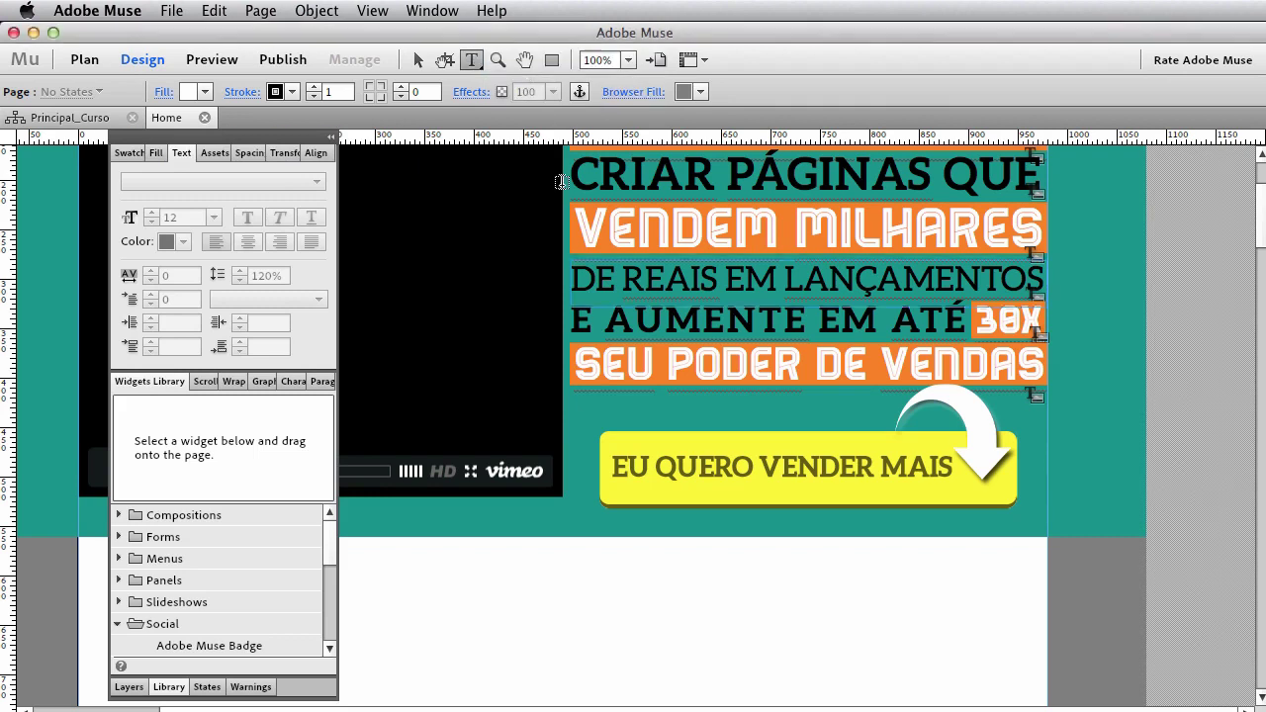
pyautogui.moveTo(609, 516); pyautogui.dragTo(897, 528)
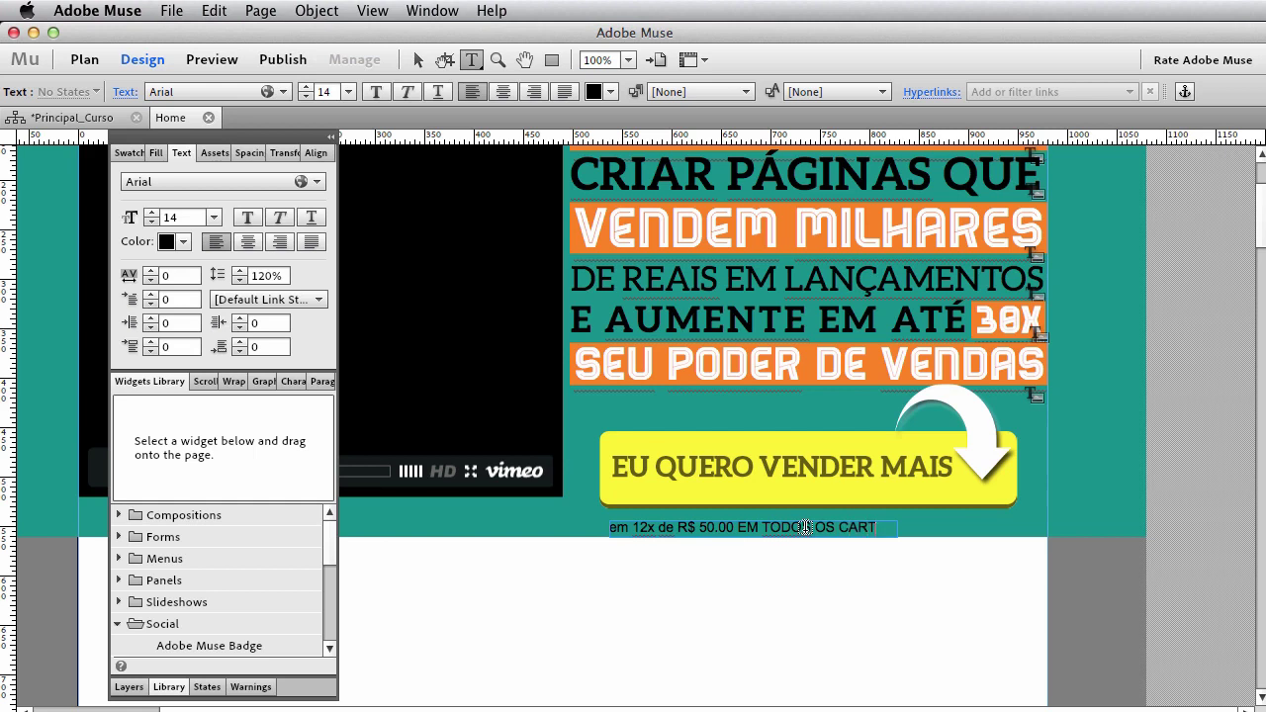
pyautogui.write('ÕES')
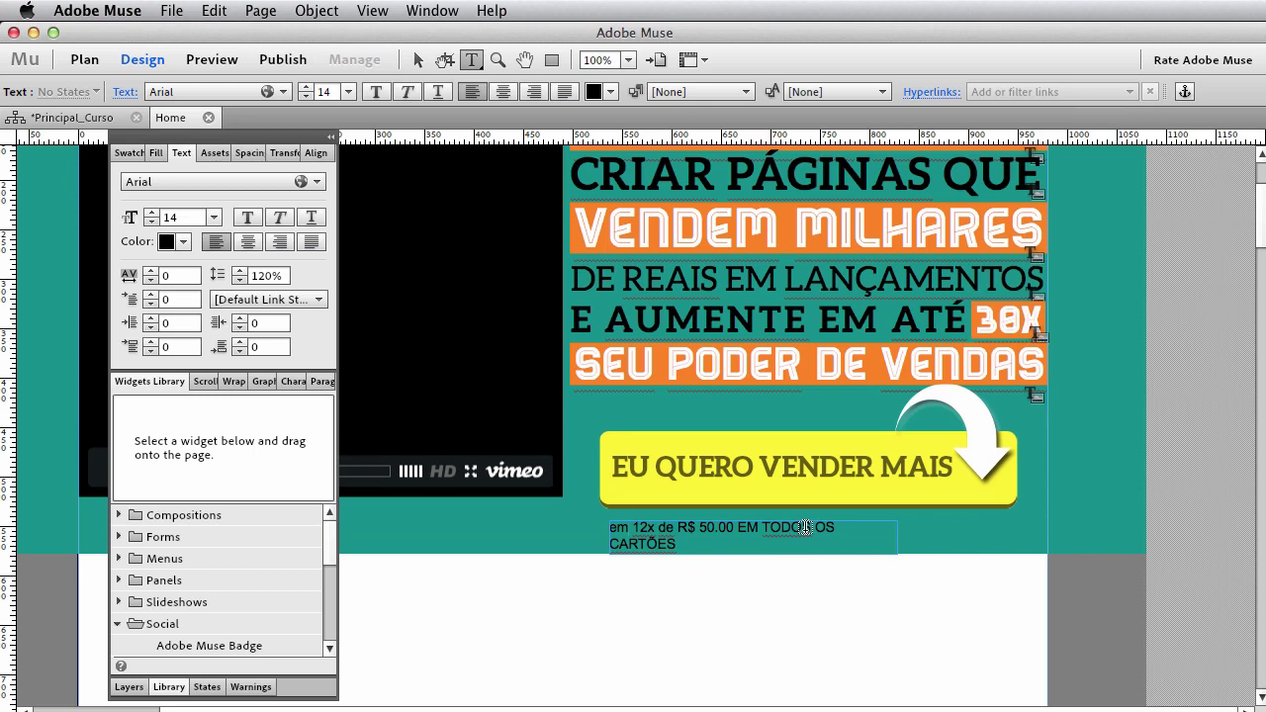
pyautogui.press('BackSpace')
pyautogui.press('BackSpace')
pyautogui.write('EM')
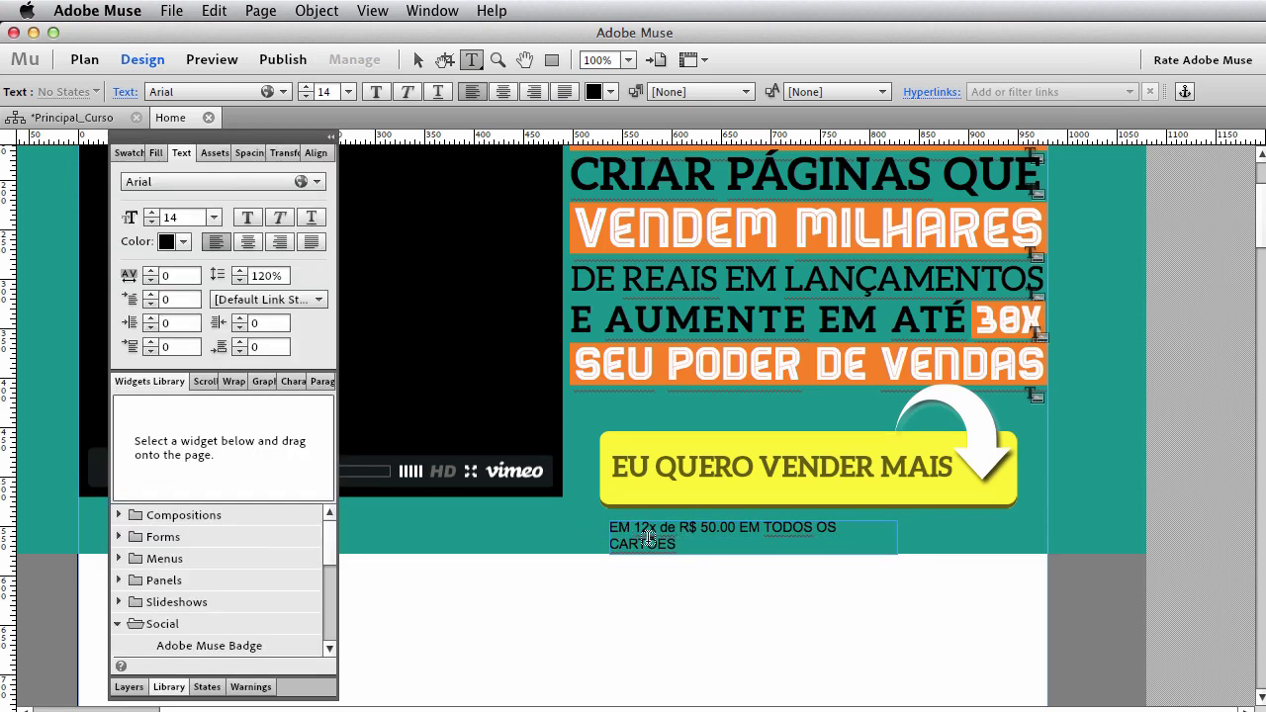
# Format the installment text in white Aleo at size 16.
pyautogui.tripleClick(640, 535)
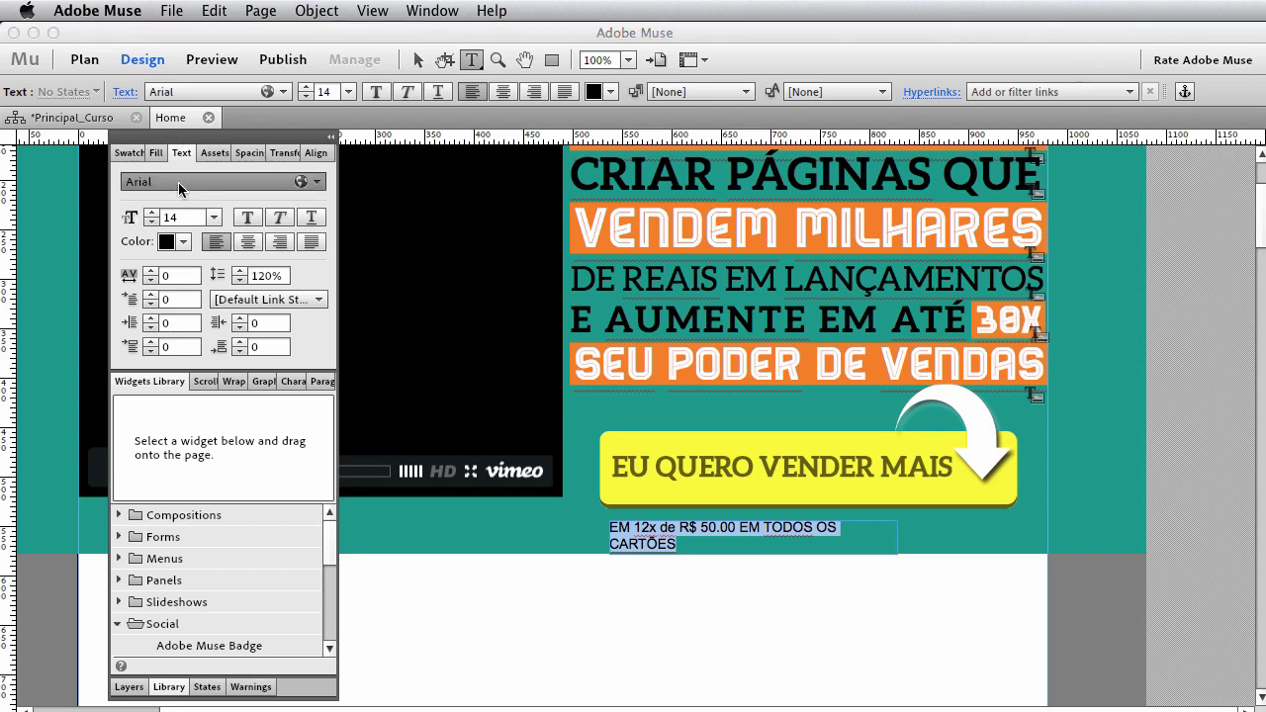
pyautogui.click(179, 182)
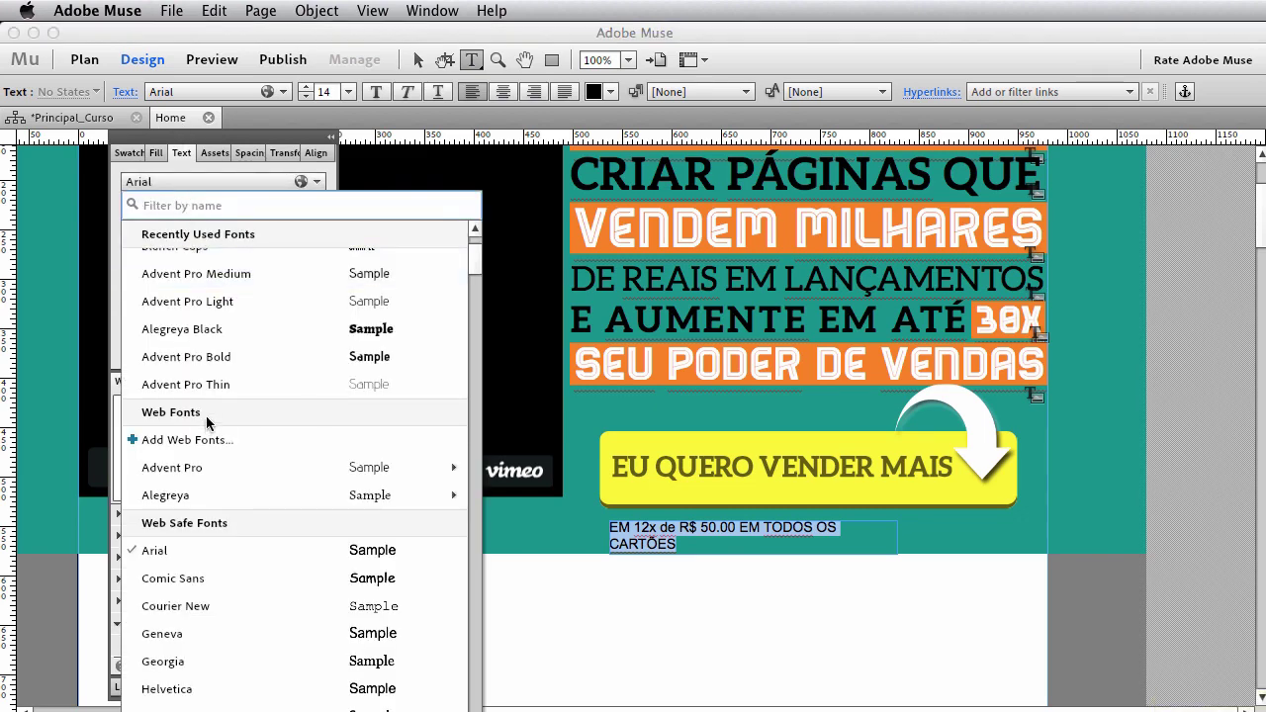
pyautogui.scroll(3, 210, 386)
pyautogui.click(218, 291)
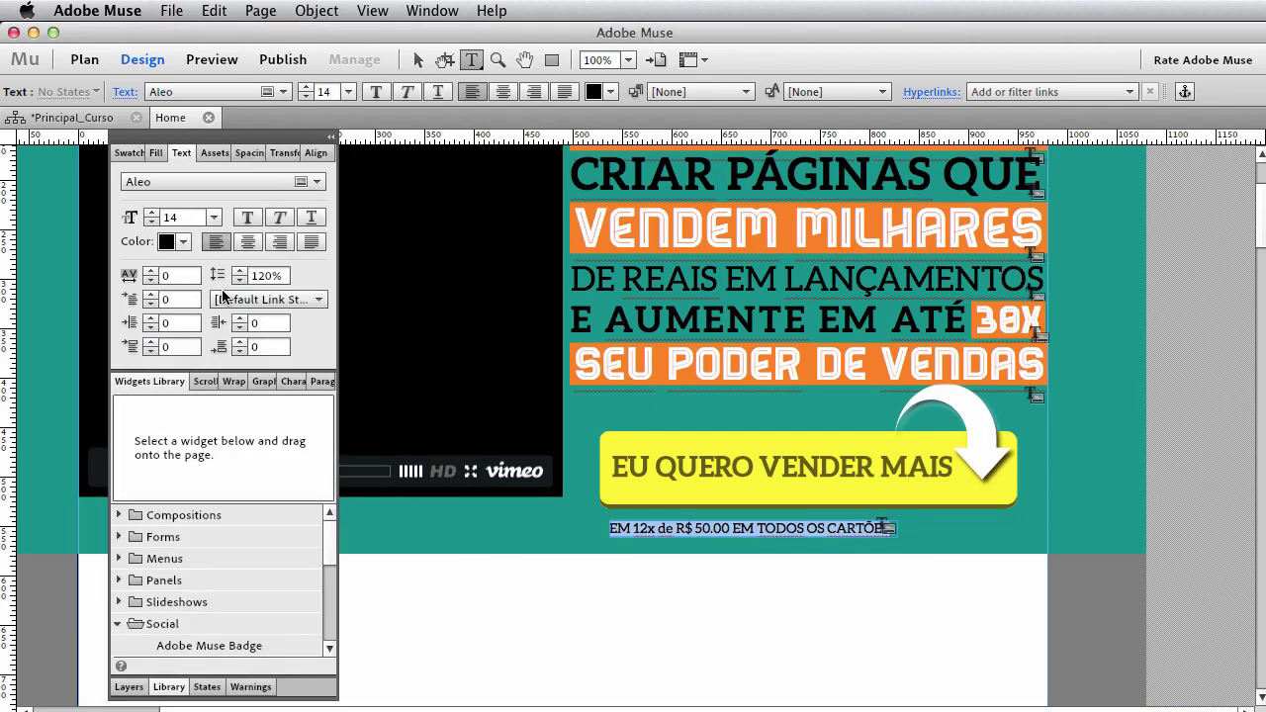
pyautogui.click(610, 92)
pyautogui.click(645, 153)
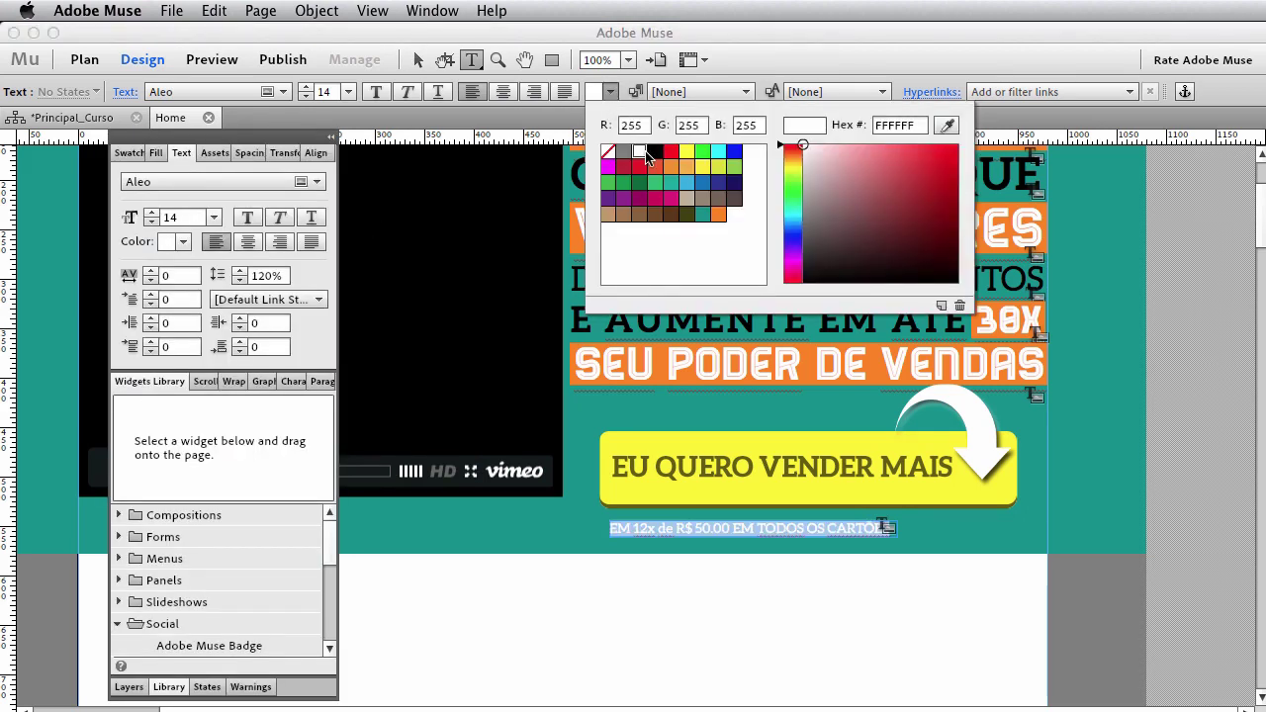
pyautogui.click(307, 89)
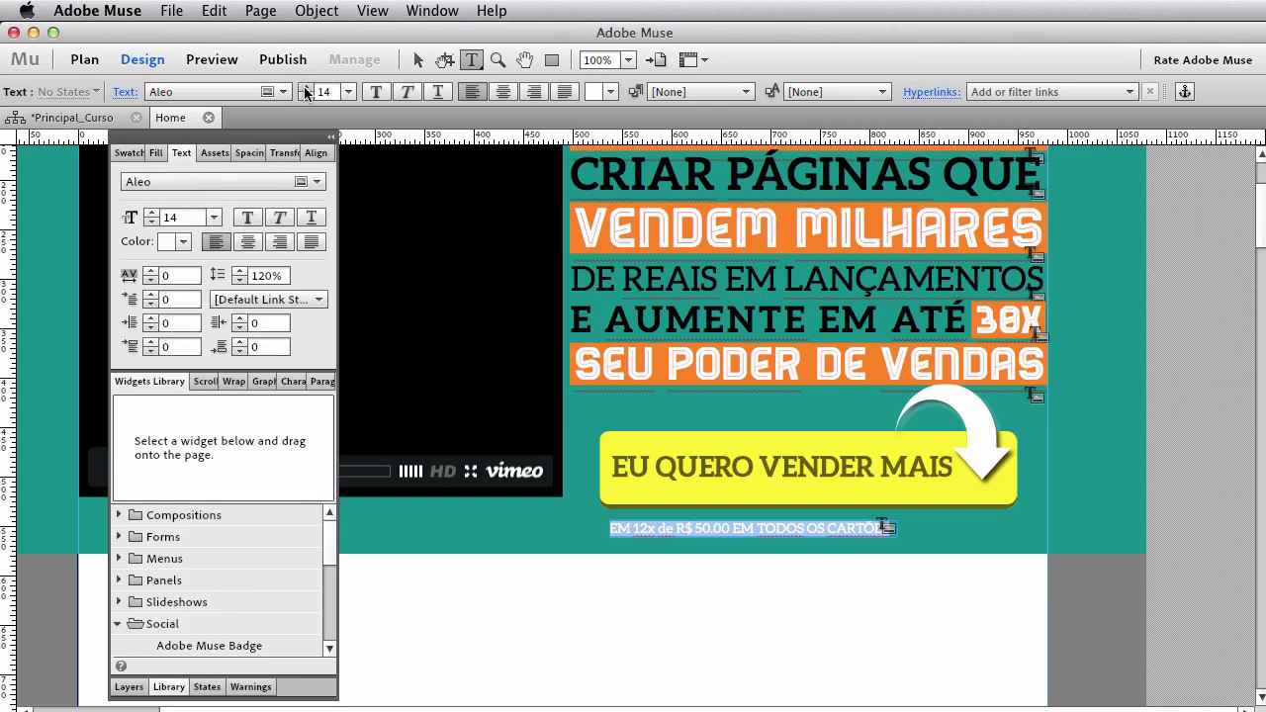
pyautogui.click(306, 87)
pyautogui.click(307, 87)
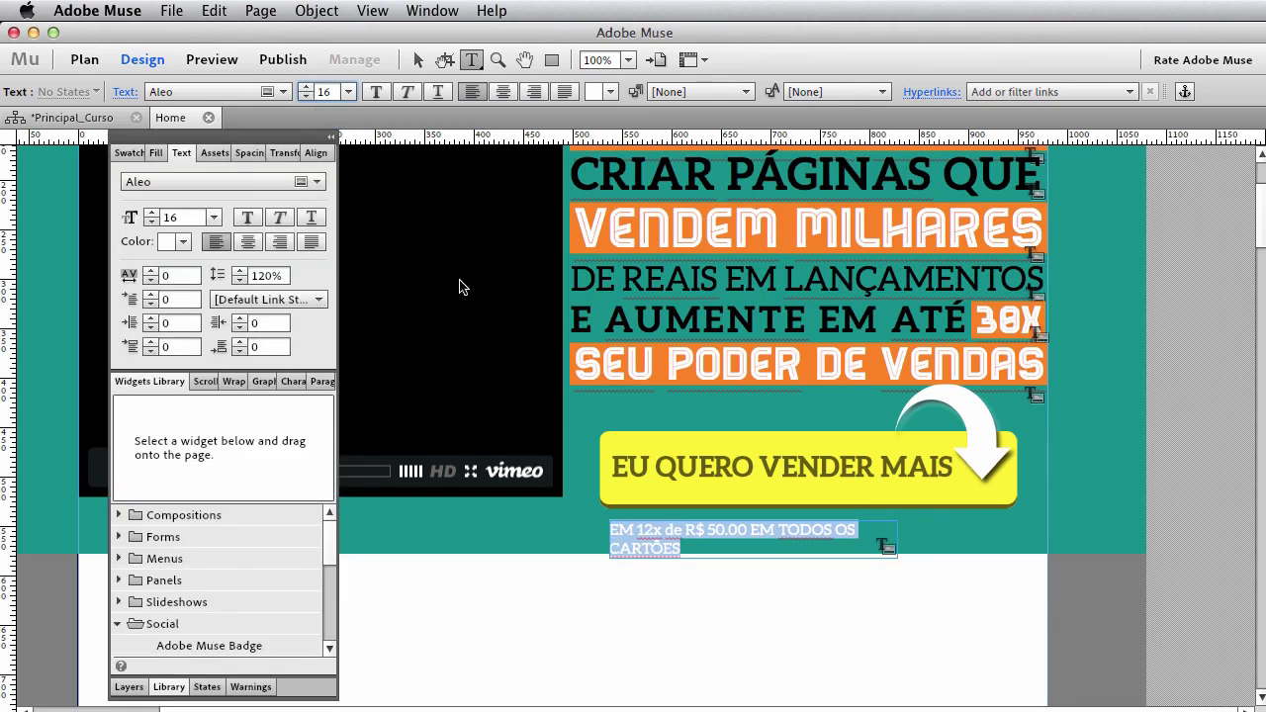
# Widen the installment text frame so it fits on one line and move it centred close beneath the yellow button.
pyautogui.click(416, 59)
pyautogui.moveTo(893, 541); pyautogui.dragTo(936, 539)
pyautogui.moveTo(852, 533); pyautogui.dragTo(885, 520)
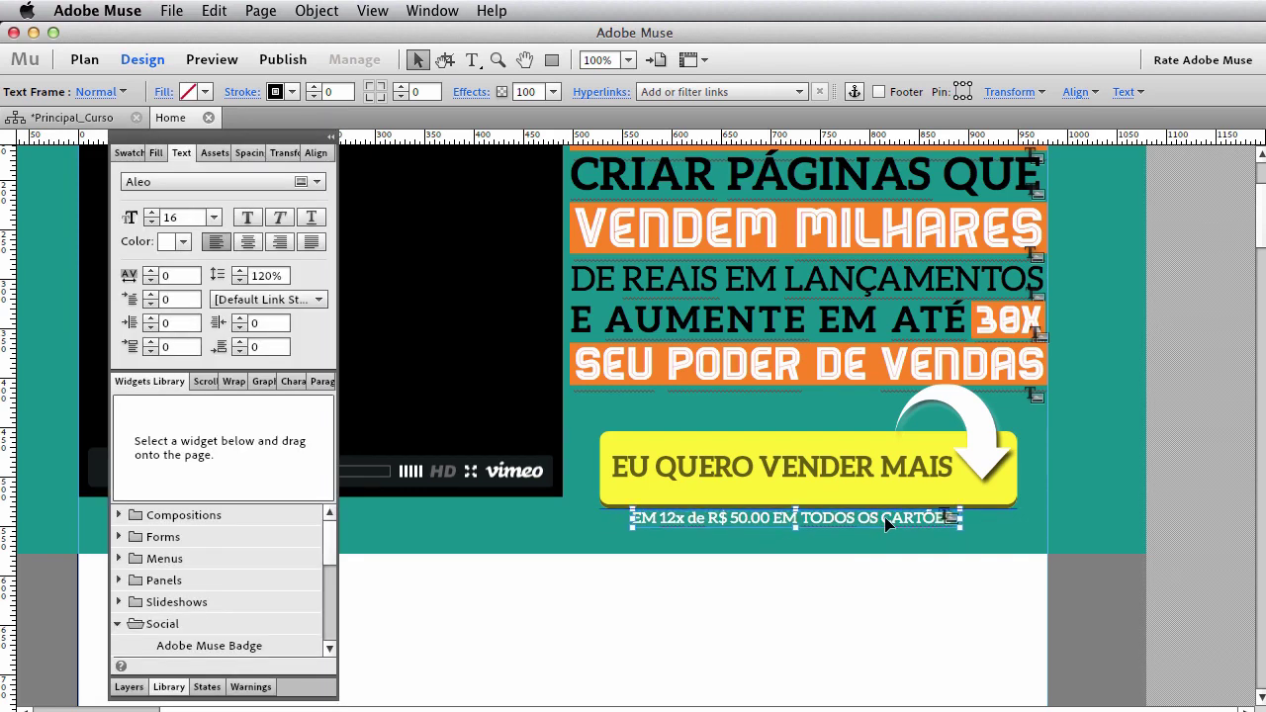
pyautogui.click(774, 613)
# Switch to Photoshop, sample the dark teal section background, copy its hex code 025857 and return to Adobe Muse.
pyautogui.scroll(-1, 701, 621)
pyautogui.moveTo(701, 621); pyautogui.dragTo(721, 464)
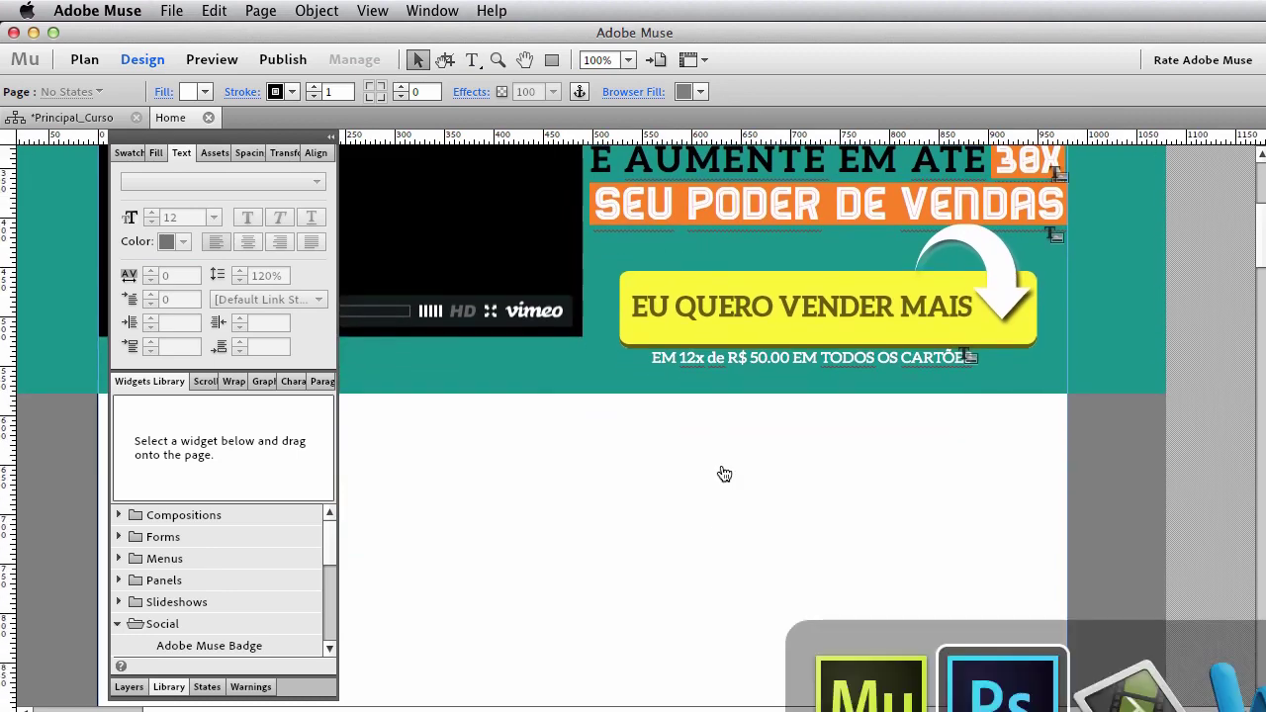
pyautogui.press('super+Tab')
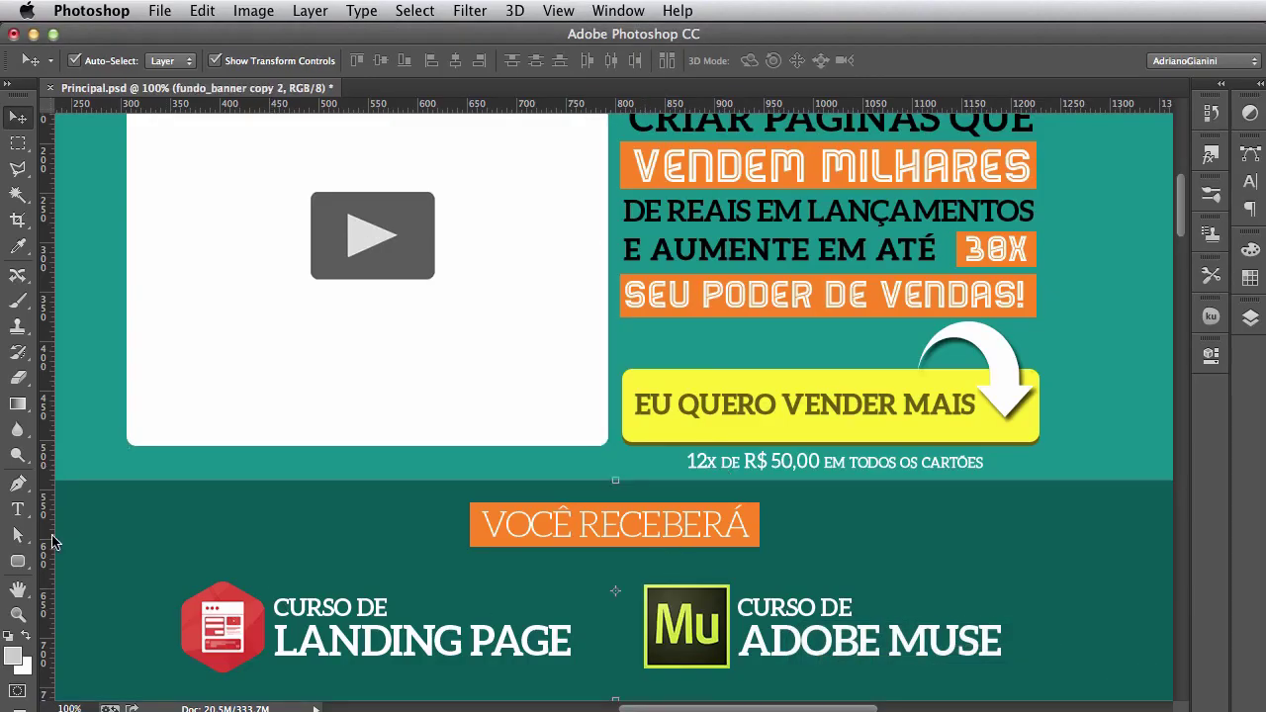
pyautogui.click(13, 655)
pyautogui.click(143, 583)
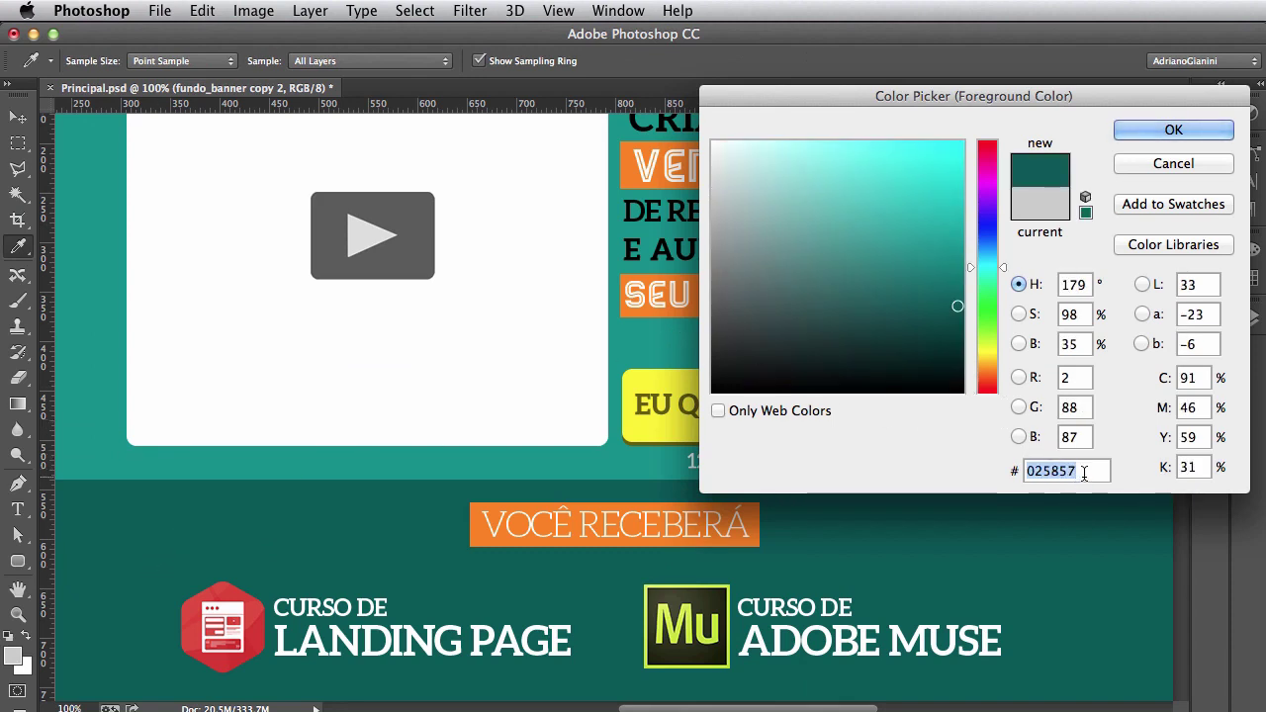
pyautogui.press('super+Tab')
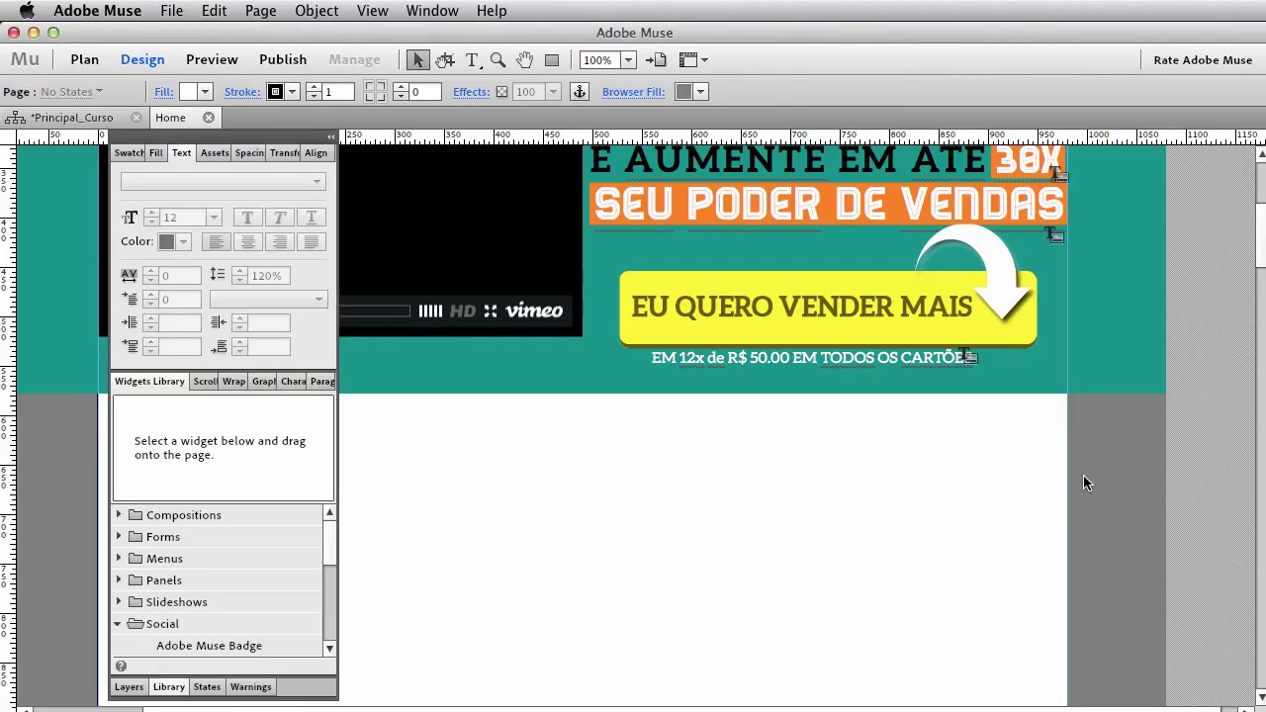
pyautogui.click(1137, 686)
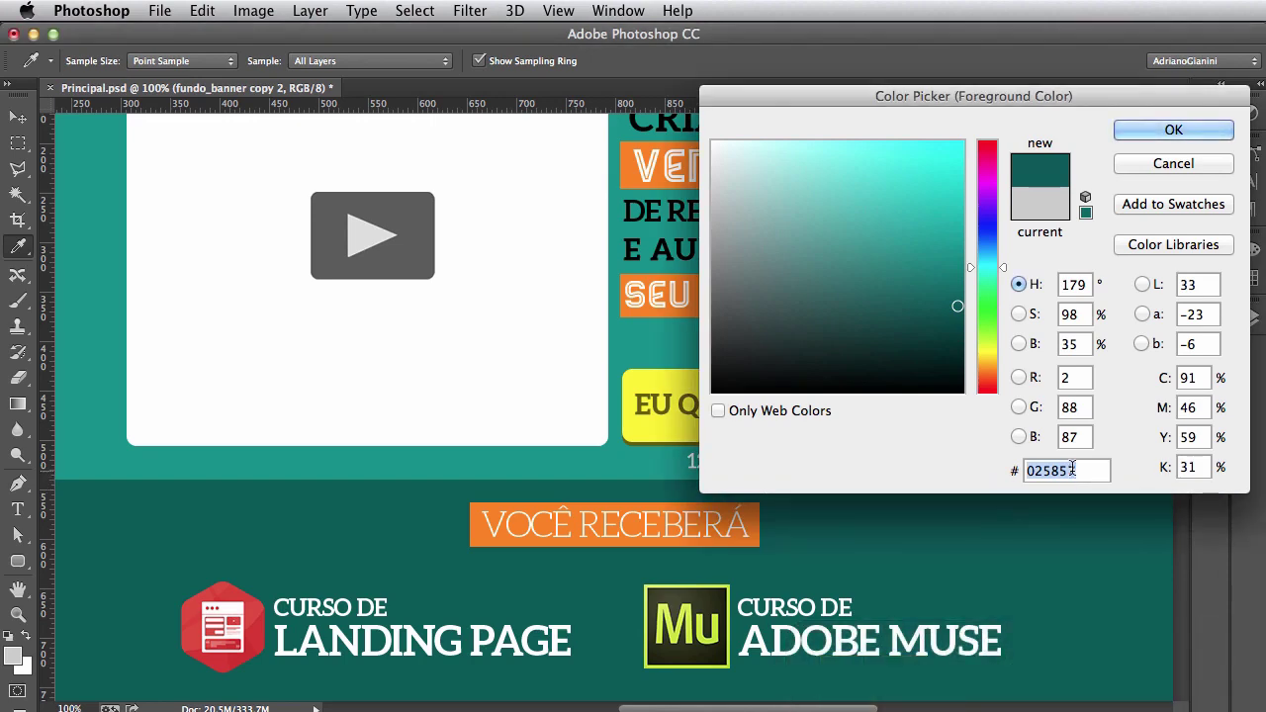
pyautogui.press('super+c')
pyautogui.press('super+Tab')
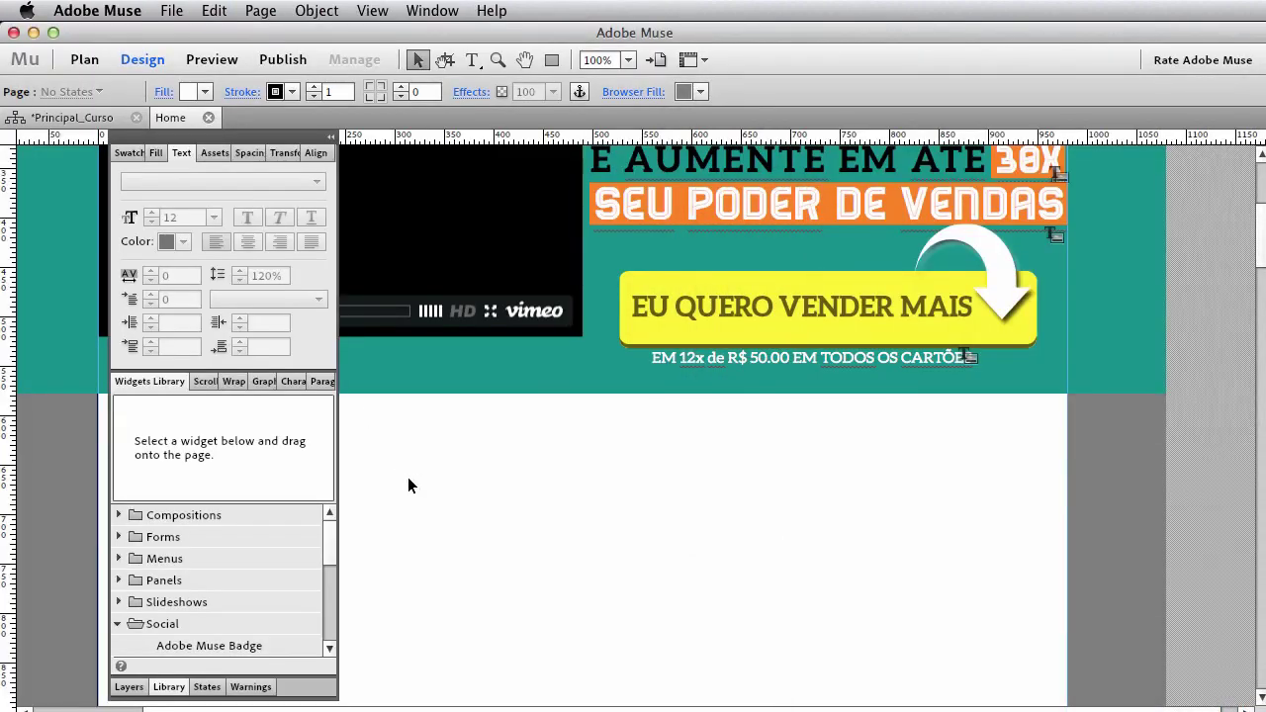
# Try to fill the page background with the copied colour 025857 and save it as a swatch.
pyautogui.click(201, 91)
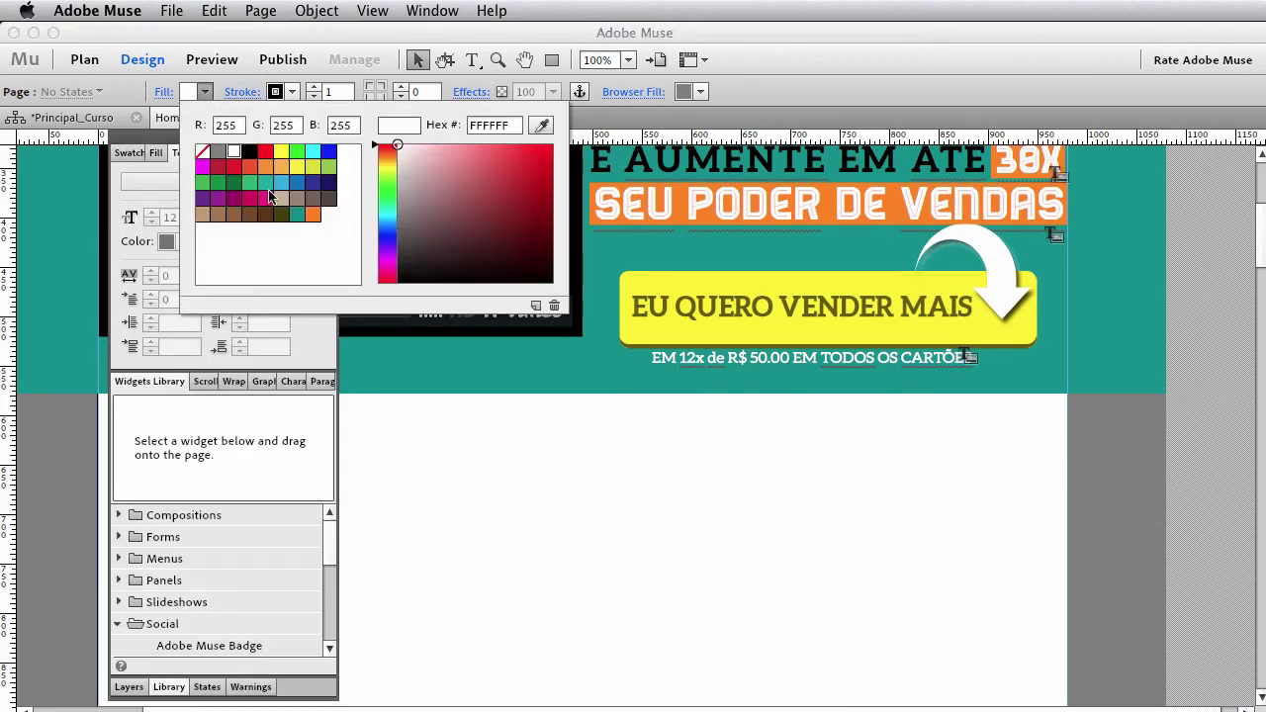
pyautogui.click(503, 125)
pyautogui.press('super+v')
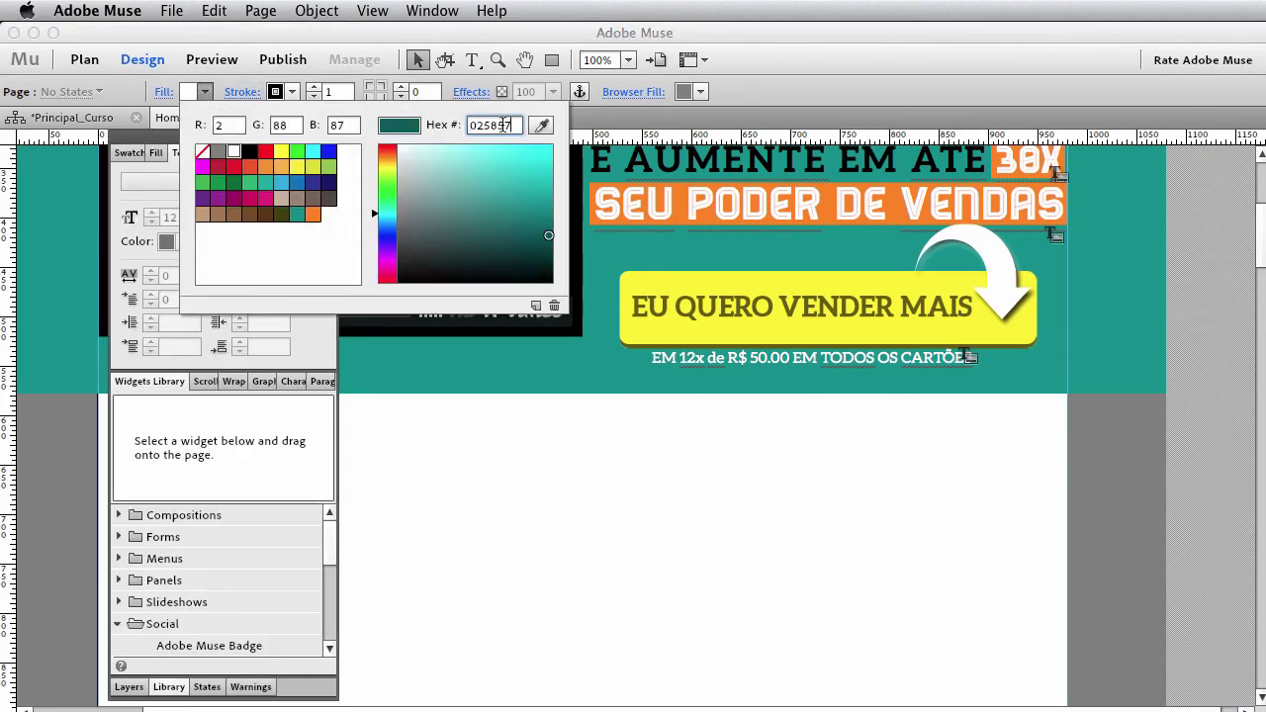
pyautogui.click(535, 307)
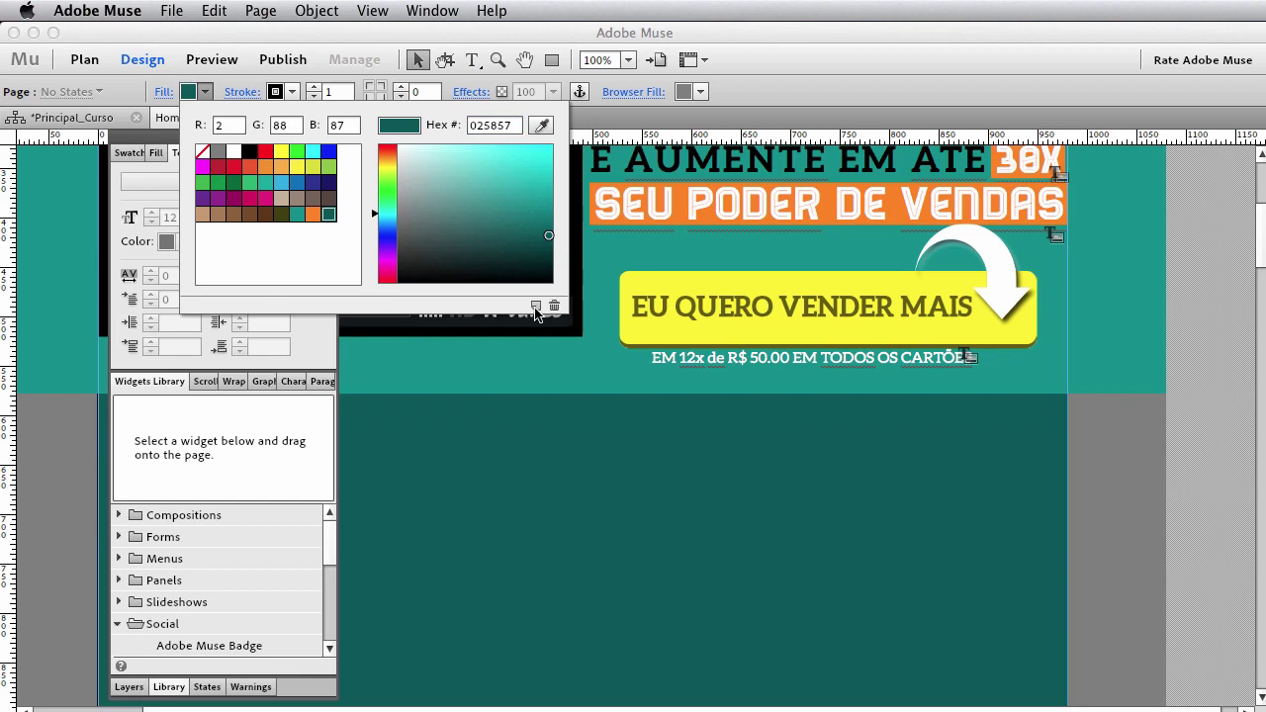
pyautogui.click(208, 92)
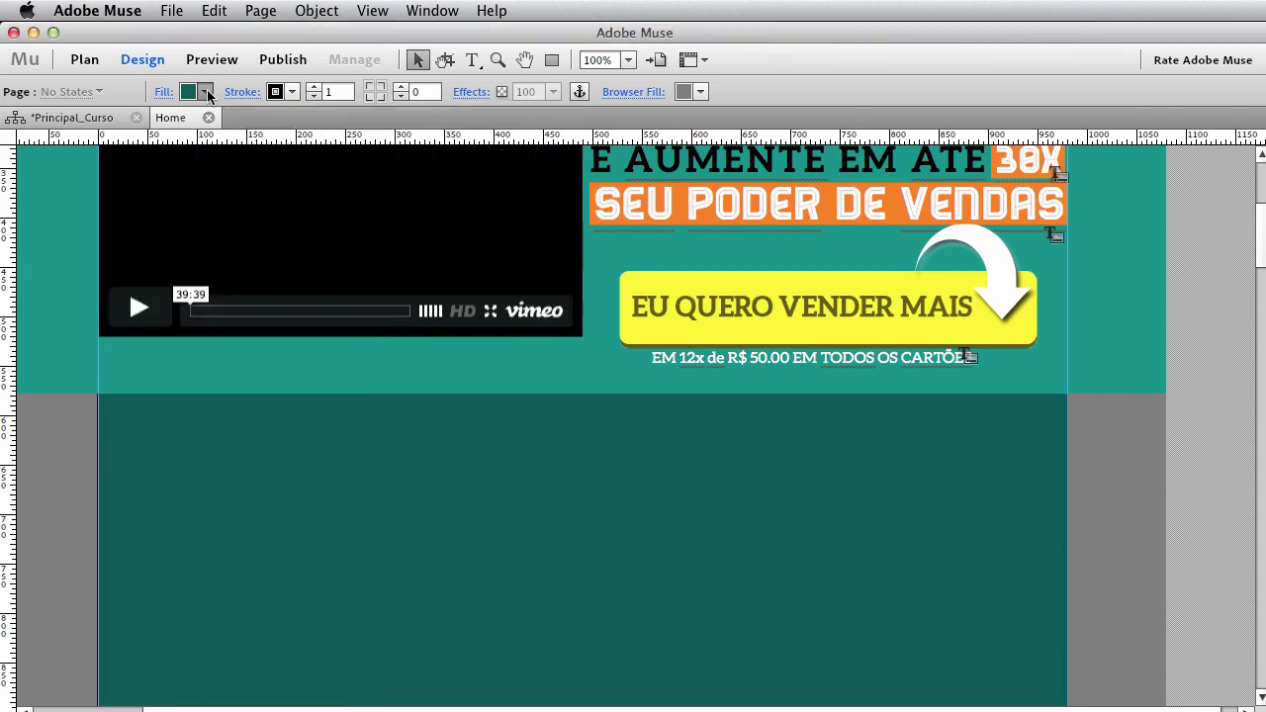
pyautogui.press('super+z')
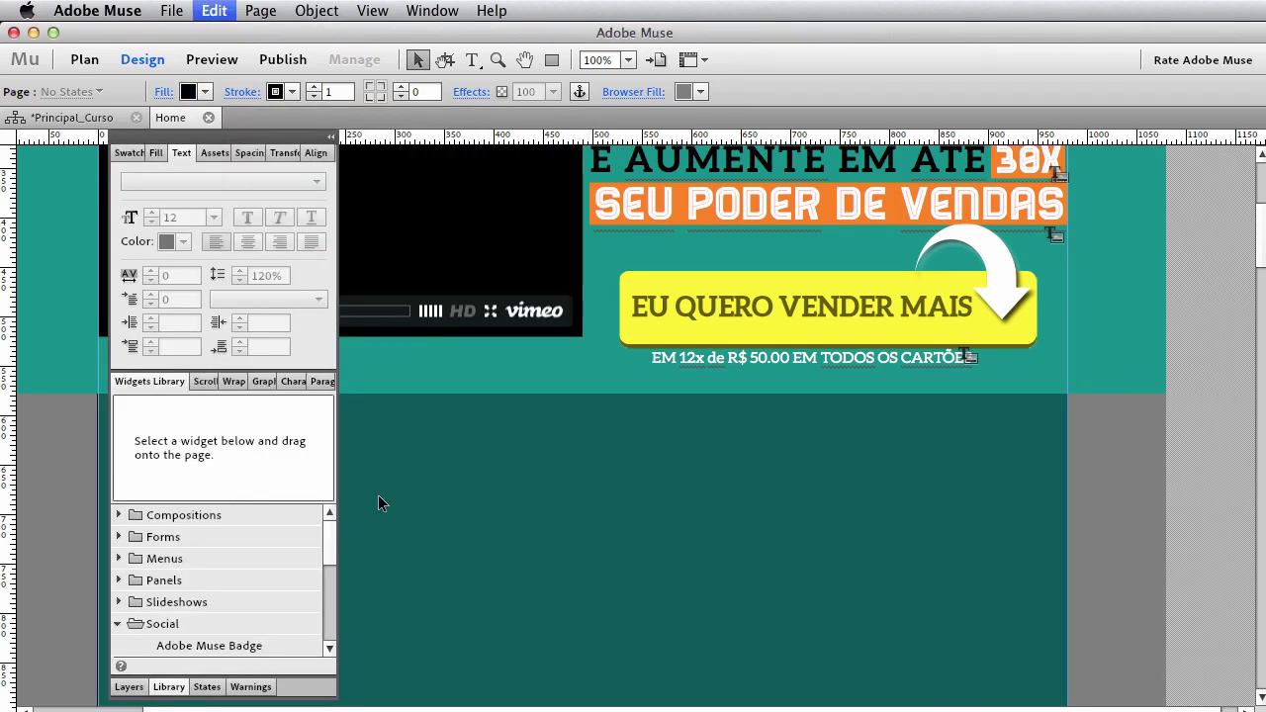
pyautogui.click(205, 92)
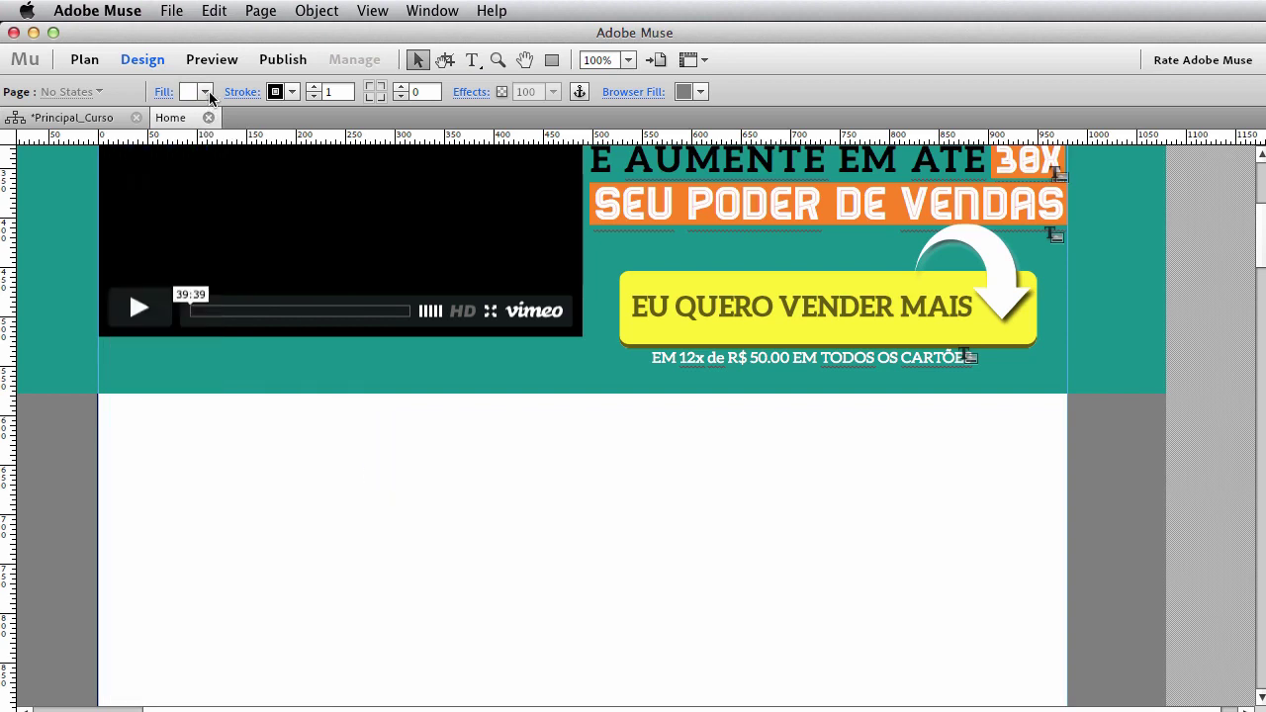
pyautogui.click(431, 443)
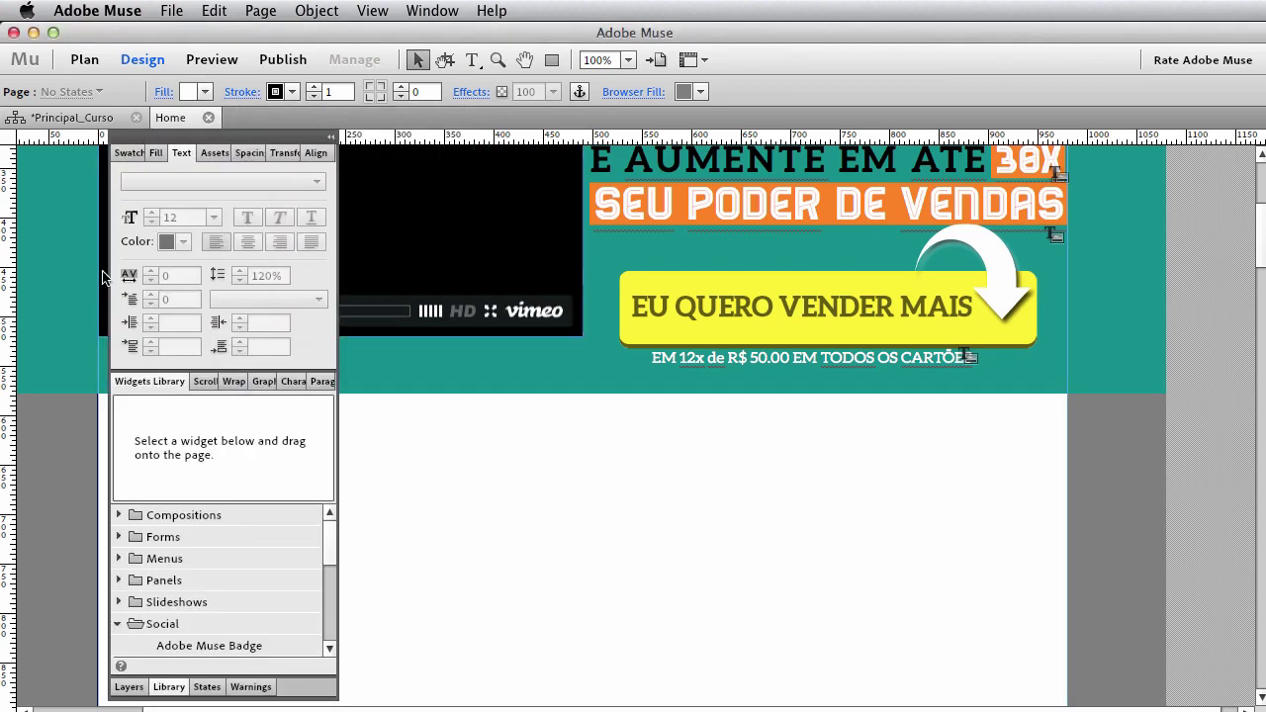
# Draw a rectangle about 165 by 96 px in the white area below the banner, with stroke 0 and fill 025857.
pyautogui.click(331, 136)
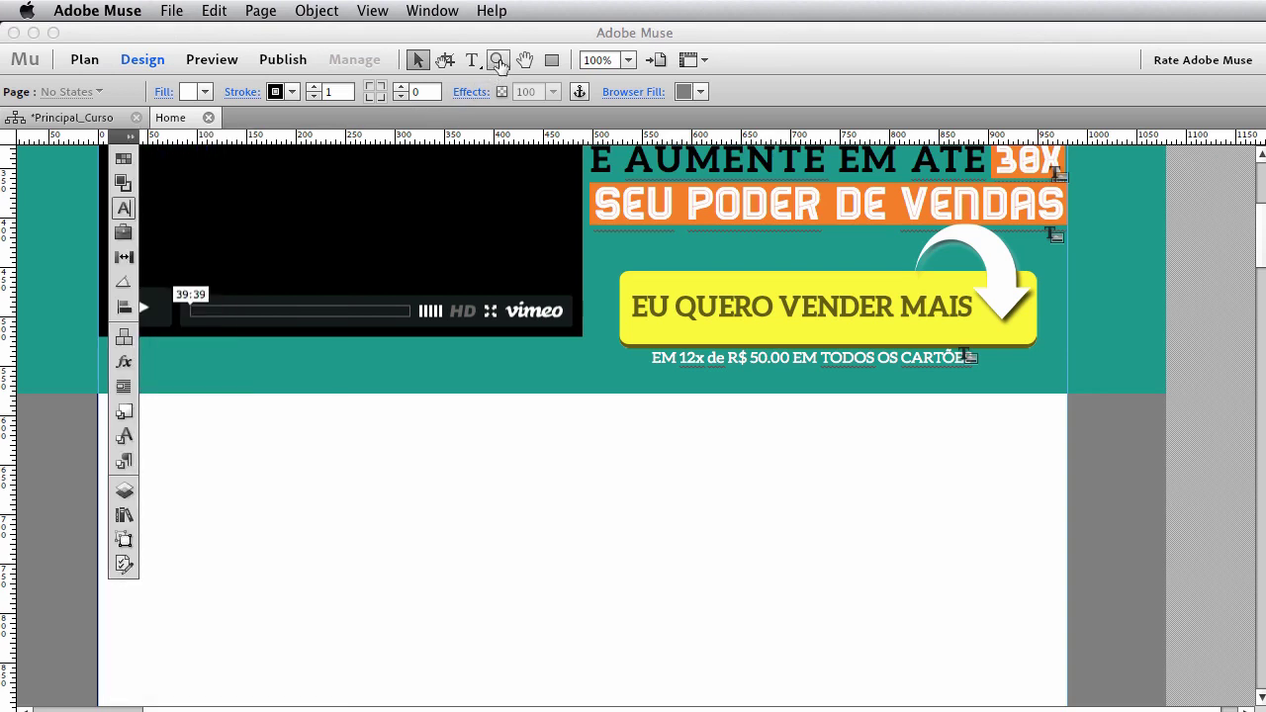
pyautogui.click(551, 59)
pyautogui.moveTo(275, 427); pyautogui.dragTo(438, 522)
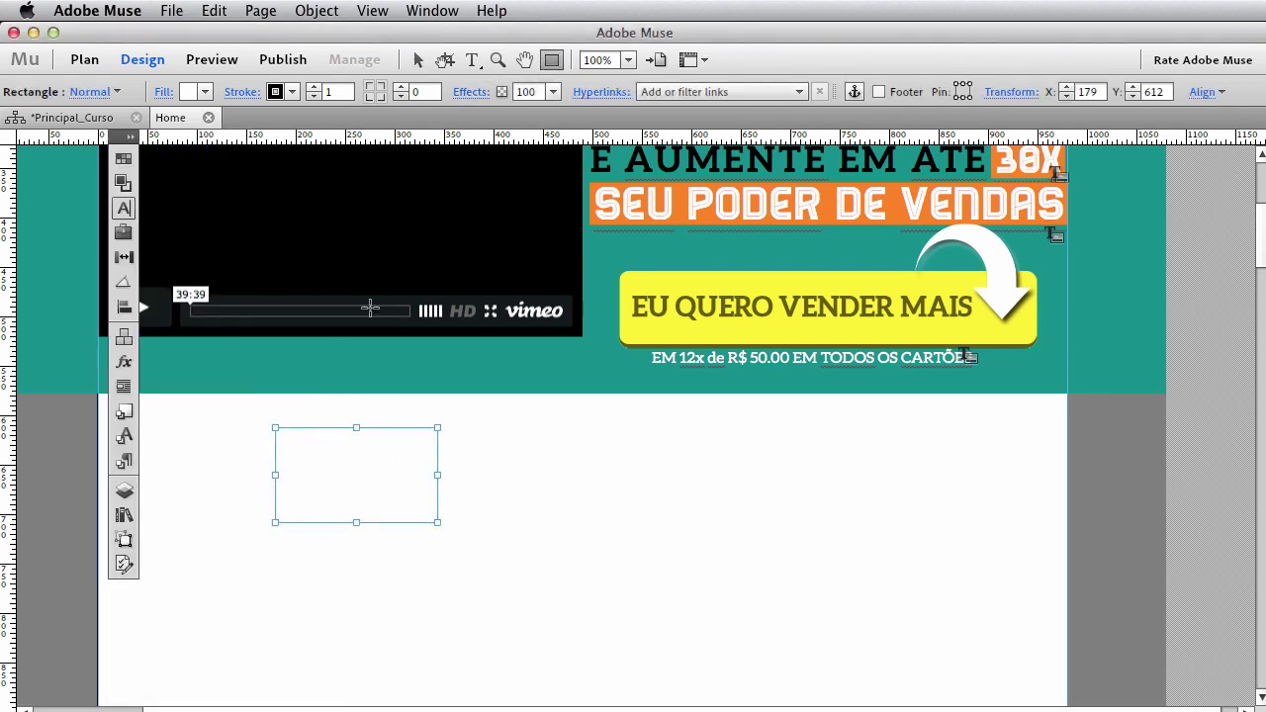
pyautogui.click(313, 96)
pyautogui.click(204, 92)
pyautogui.doubleClick(494, 125)
pyautogui.write('025857')
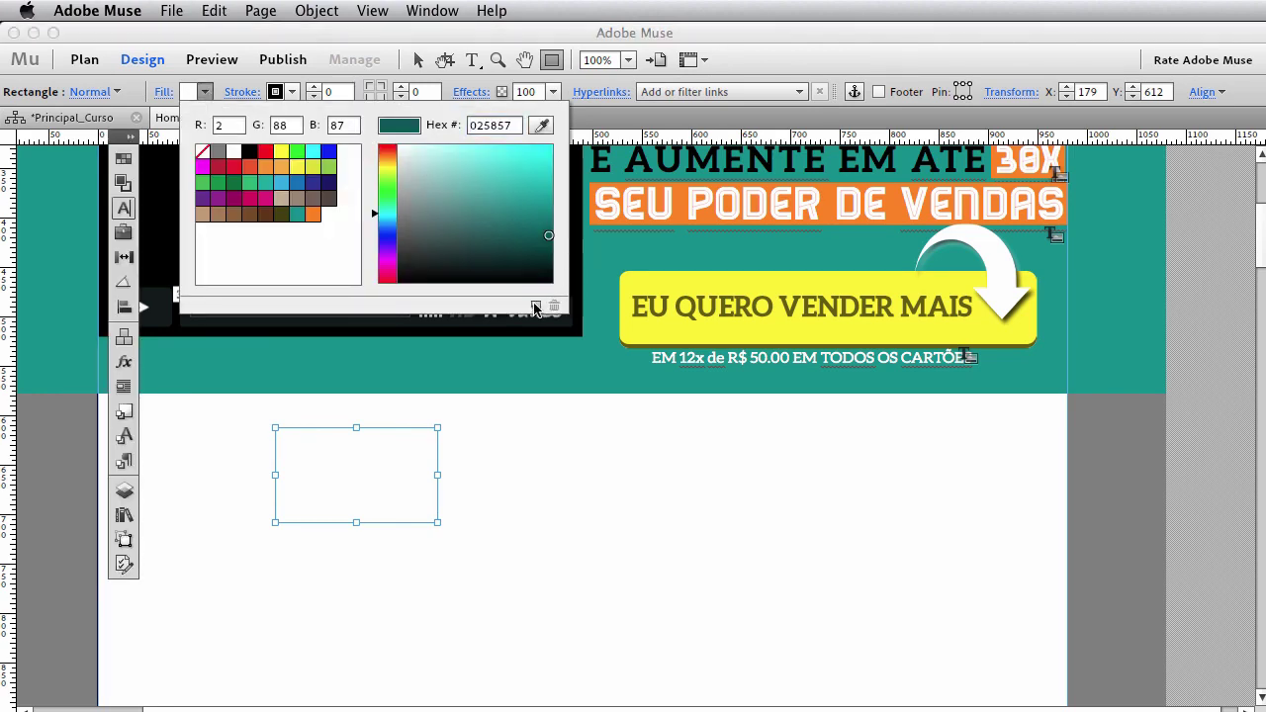
pyautogui.press('Return')
pyautogui.click(397, 66)
# Align the dark teal rectangle to the banner's lower edge, stretch it across the full browser width and make it about 240 px tall.
pyautogui.click(417, 59)
pyautogui.moveTo(338, 487); pyautogui.dragTo(370, 453)
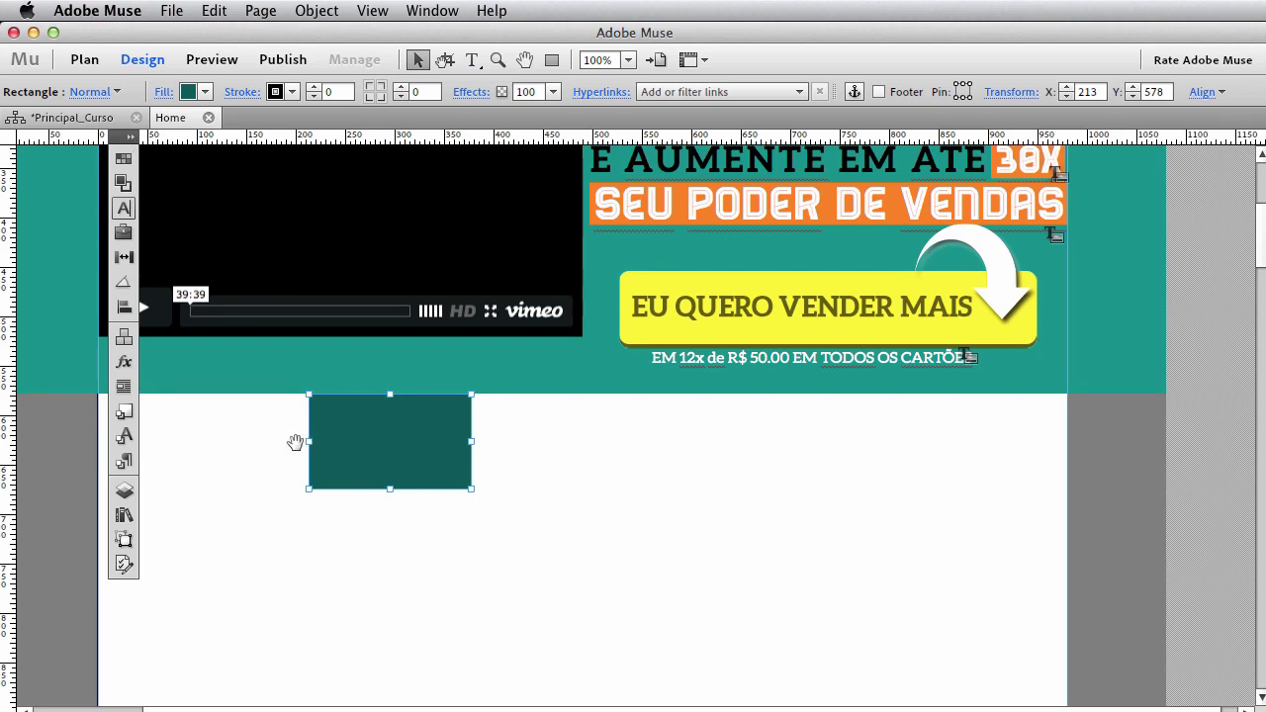
pyautogui.hscroll(-5, 317, 444)
pyautogui.moveTo(399, 442); pyautogui.dragTo(88, 440)
pyautogui.moveTo(558, 443); pyautogui.dragTo(1147, 444)
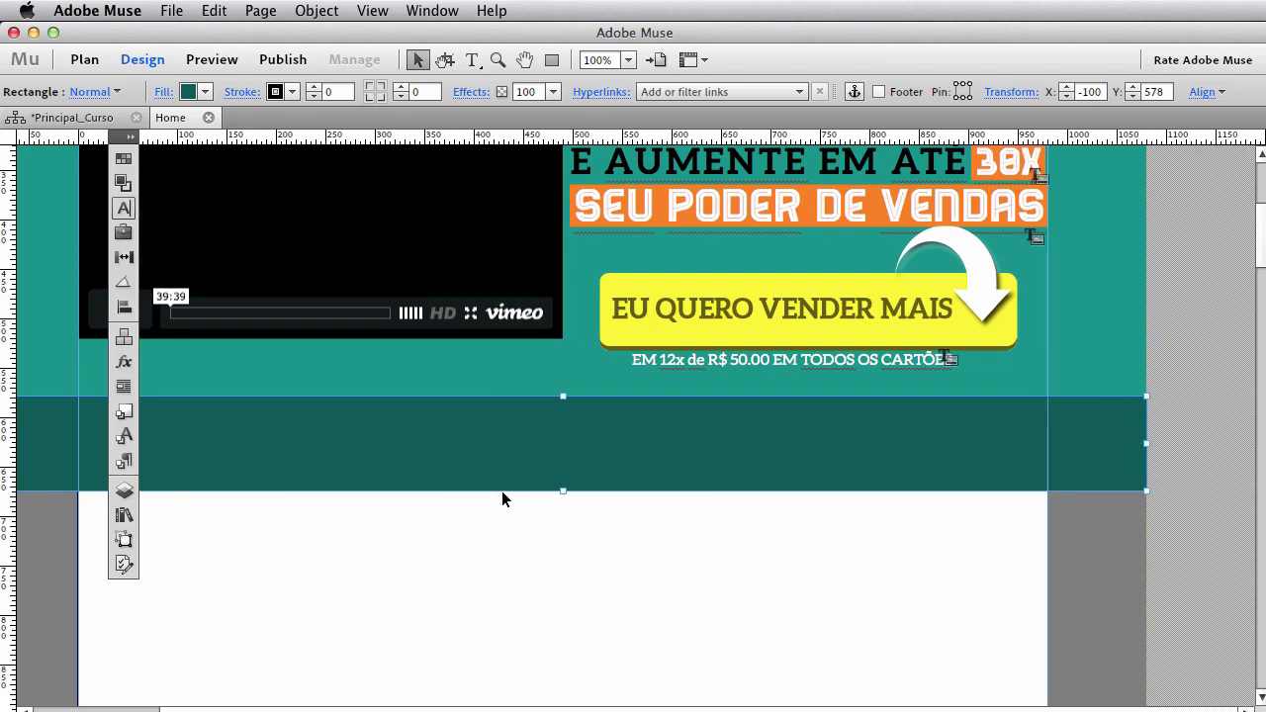
pyautogui.moveTo(562, 489); pyautogui.dragTo(572, 633)
# Switch to Photoshop, close the foreground colour picker without applying a colour, and return to Adobe Muse.
pyautogui.press('super+Tab')
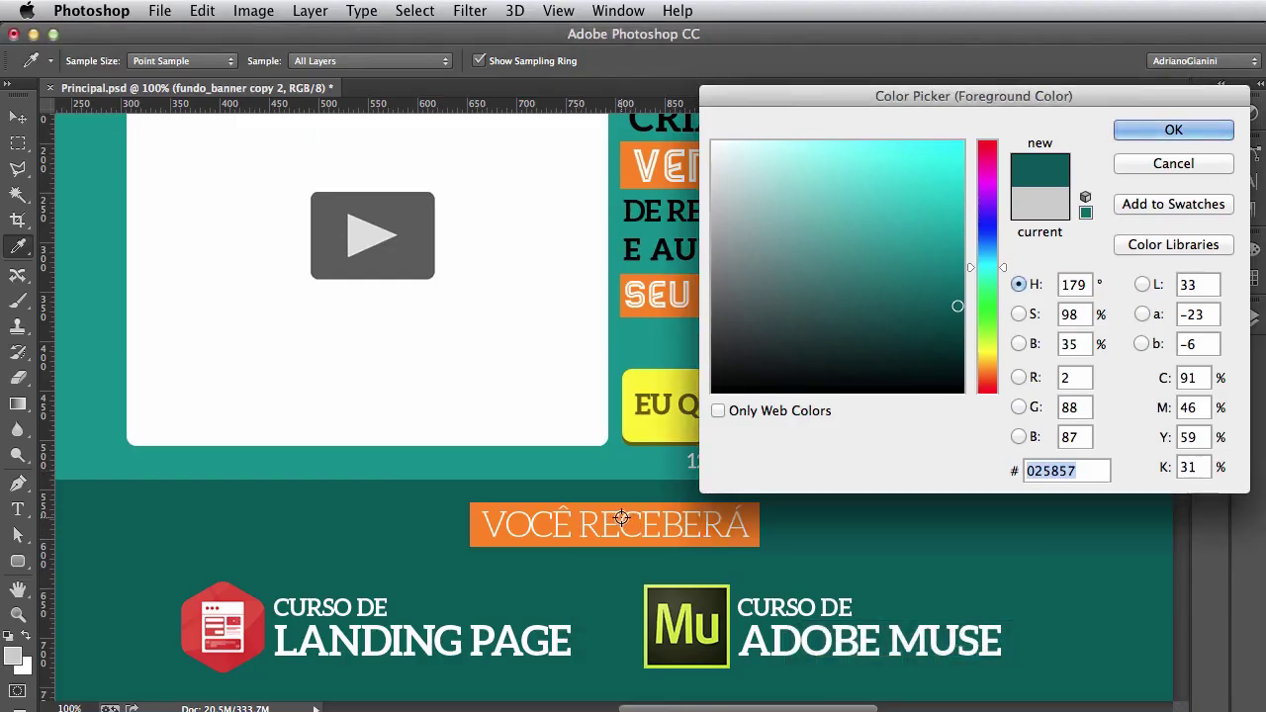
pyautogui.press('super+Tab')
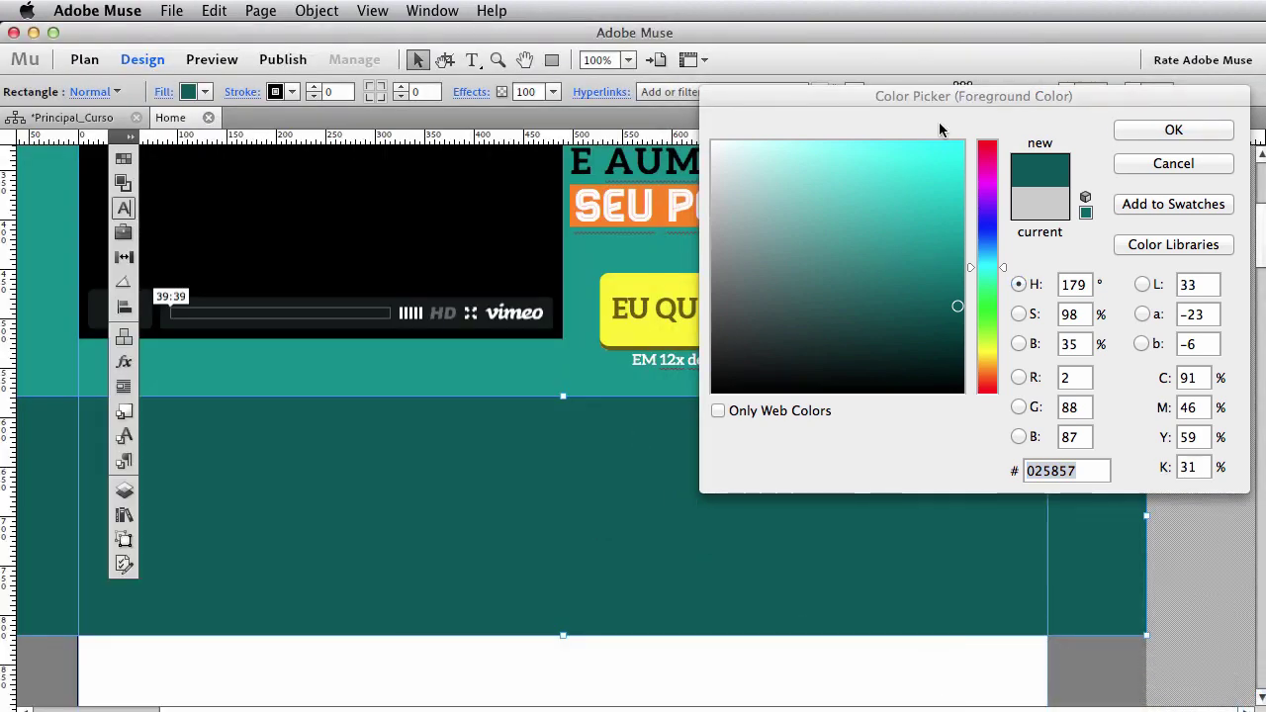
pyautogui.click(1192, 164)
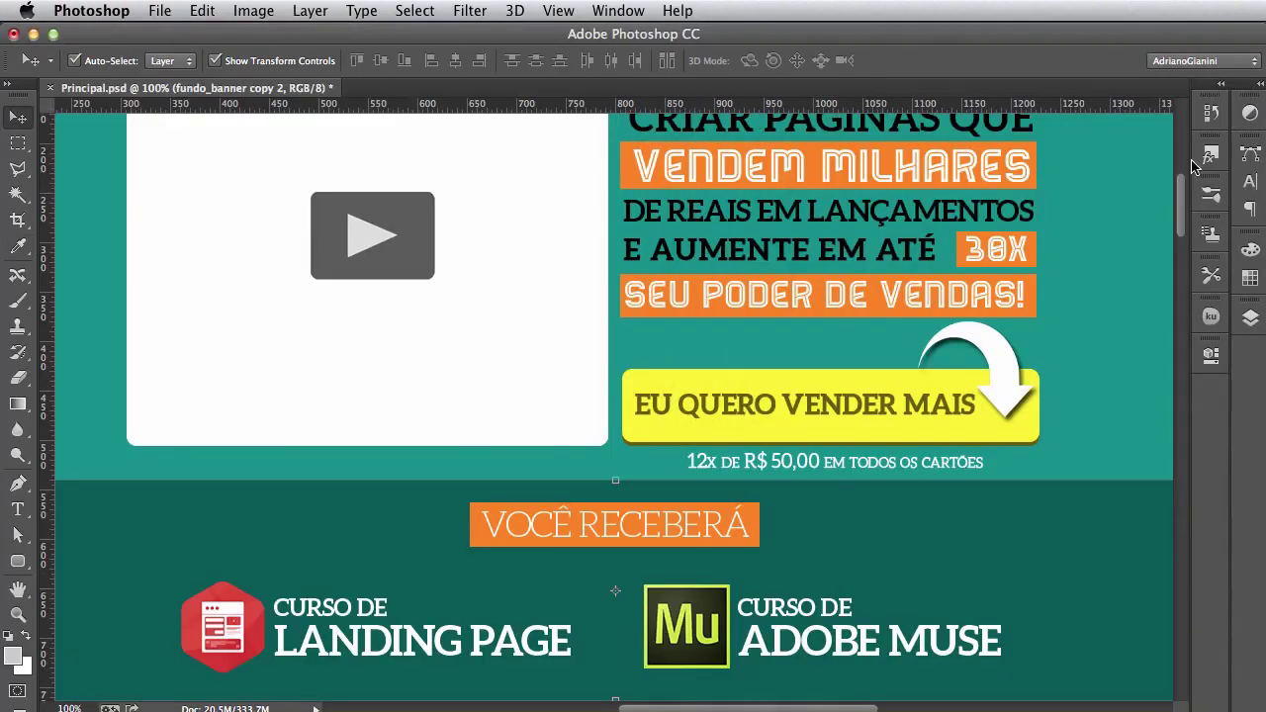
pyautogui.press('super+Tab')
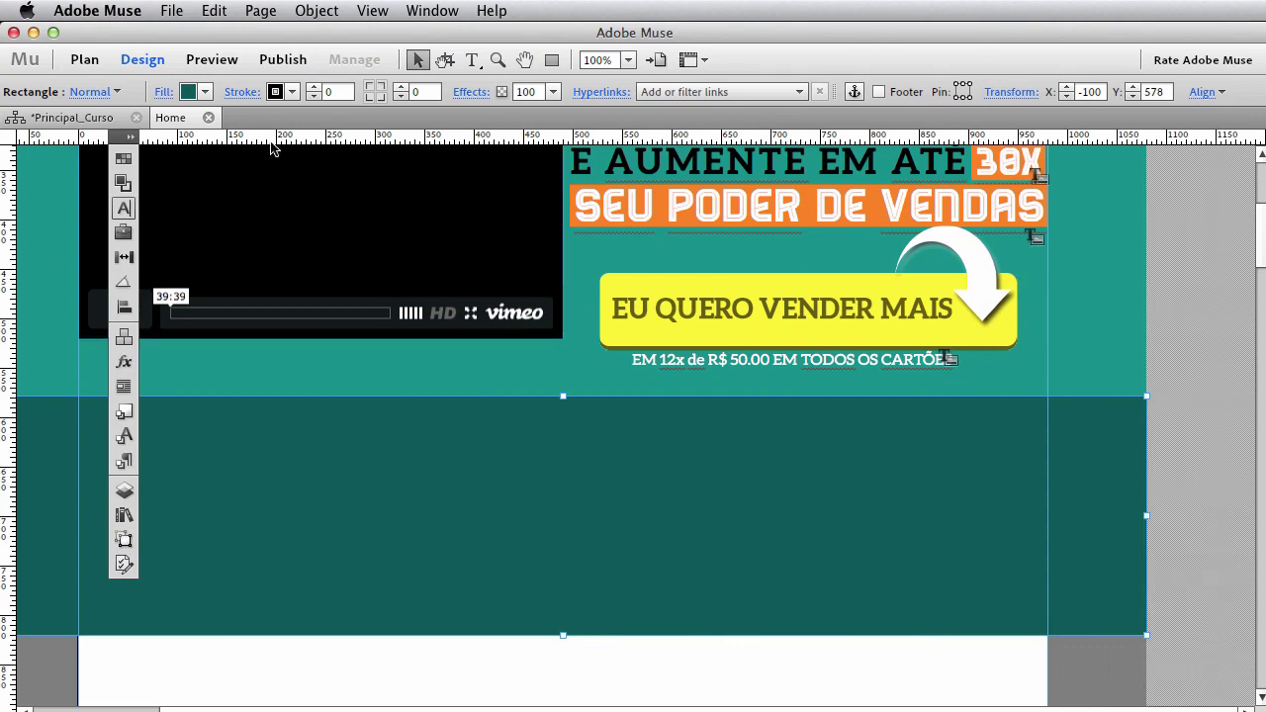
# Duplicate the "DE REAIS EM LANÇAMENTOS" text frame and place the copy near the upper edge of the dark teal section.
pyautogui.click(471, 60)
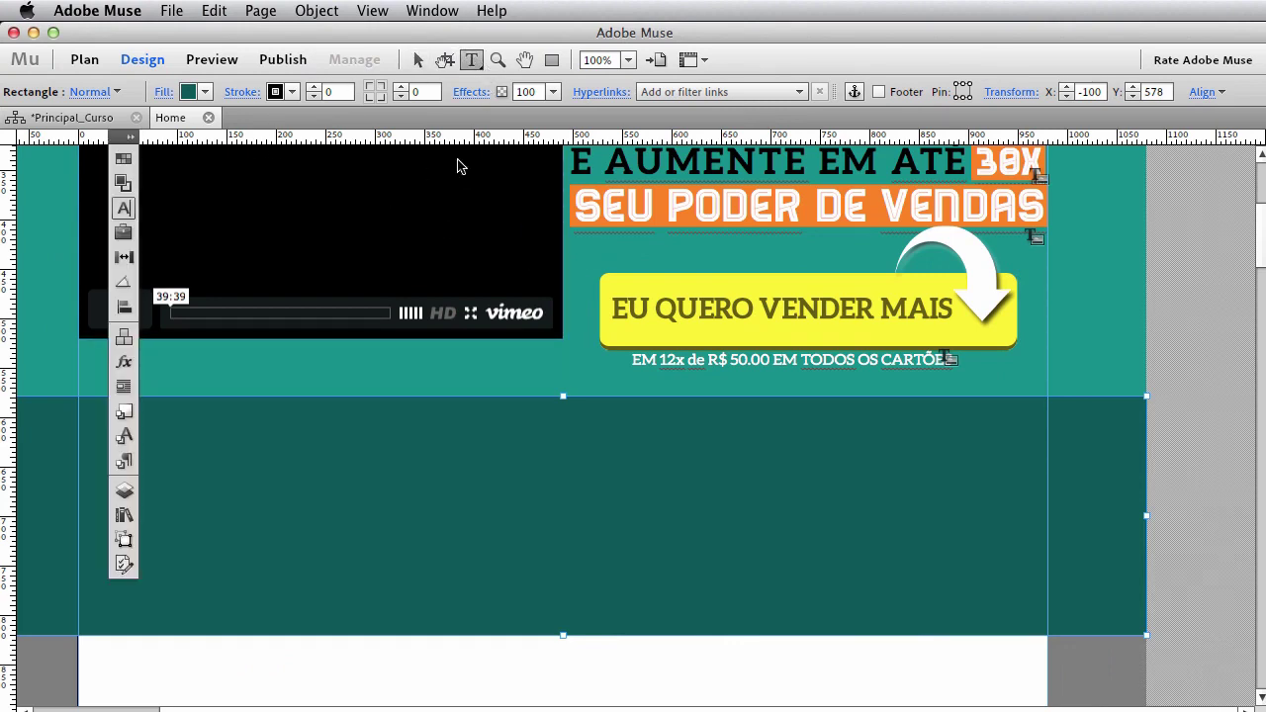
pyautogui.click(416, 61)
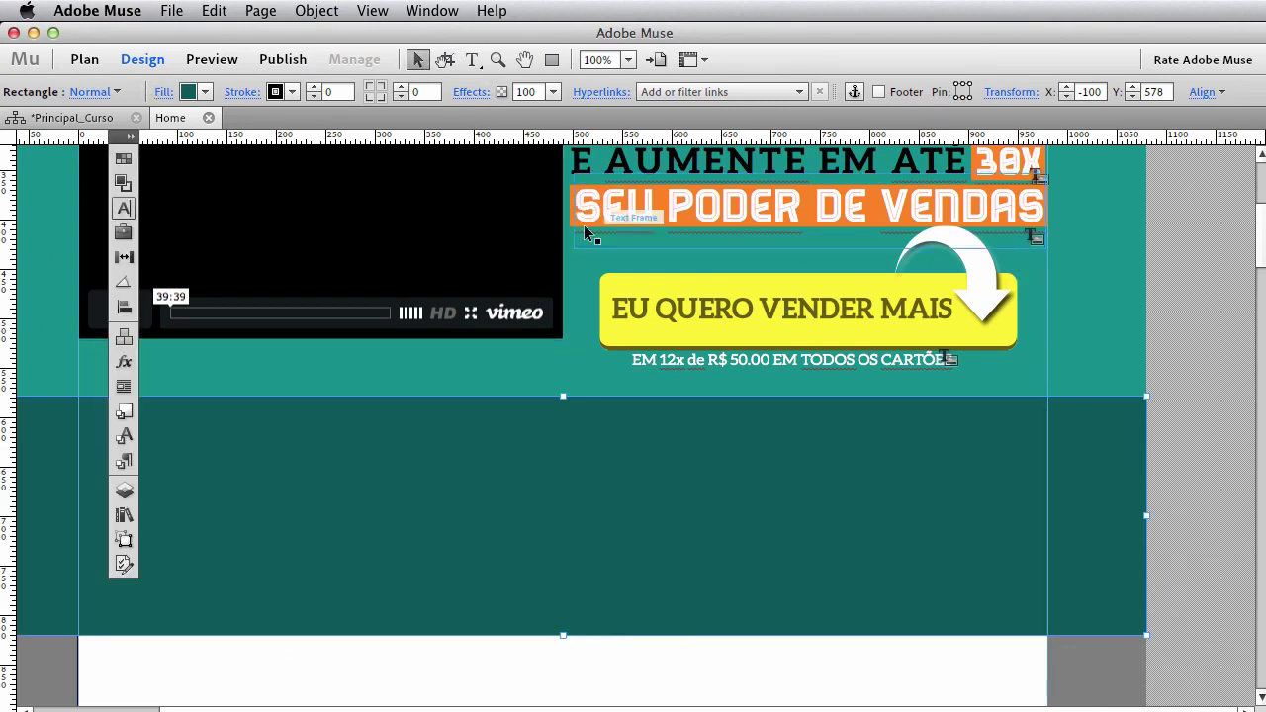
pyautogui.scroll(4, 672, 277)
pyautogui.click(694, 218)
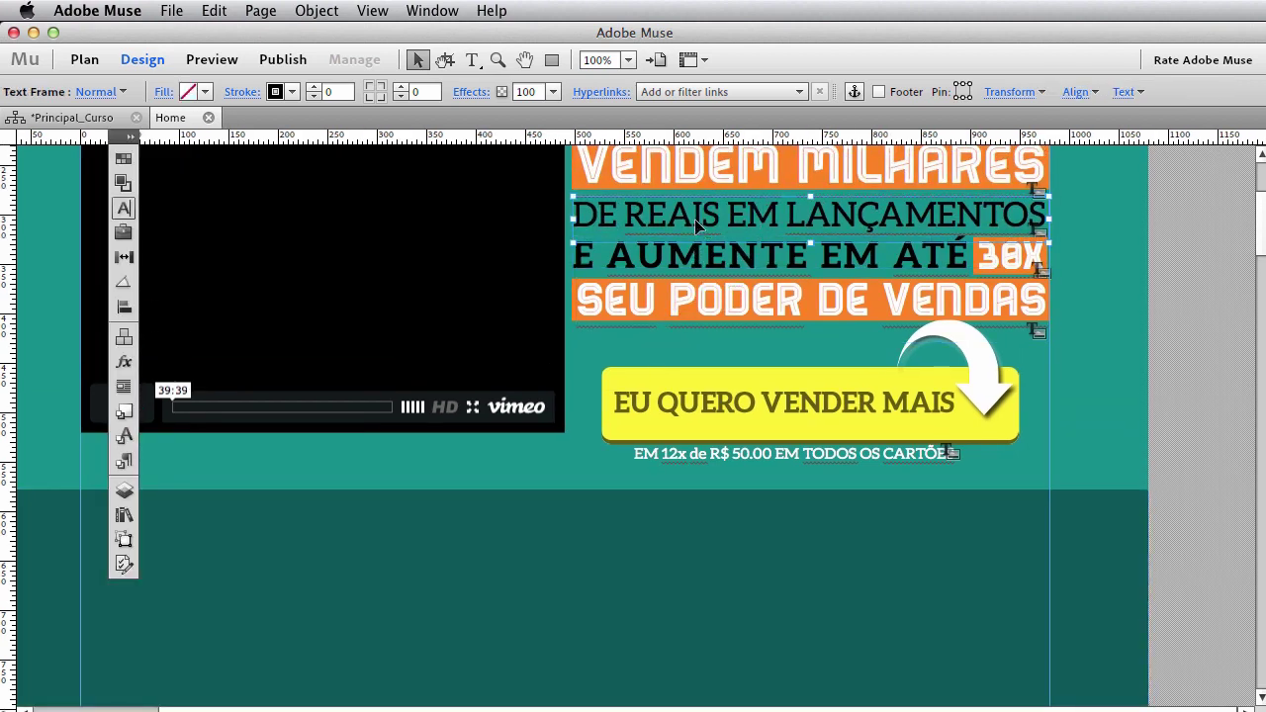
pyautogui.moveTo(696, 226); pyautogui.dragTo(842, 447)
pyautogui.moveTo(680, 426); pyautogui.dragTo(611, 532)
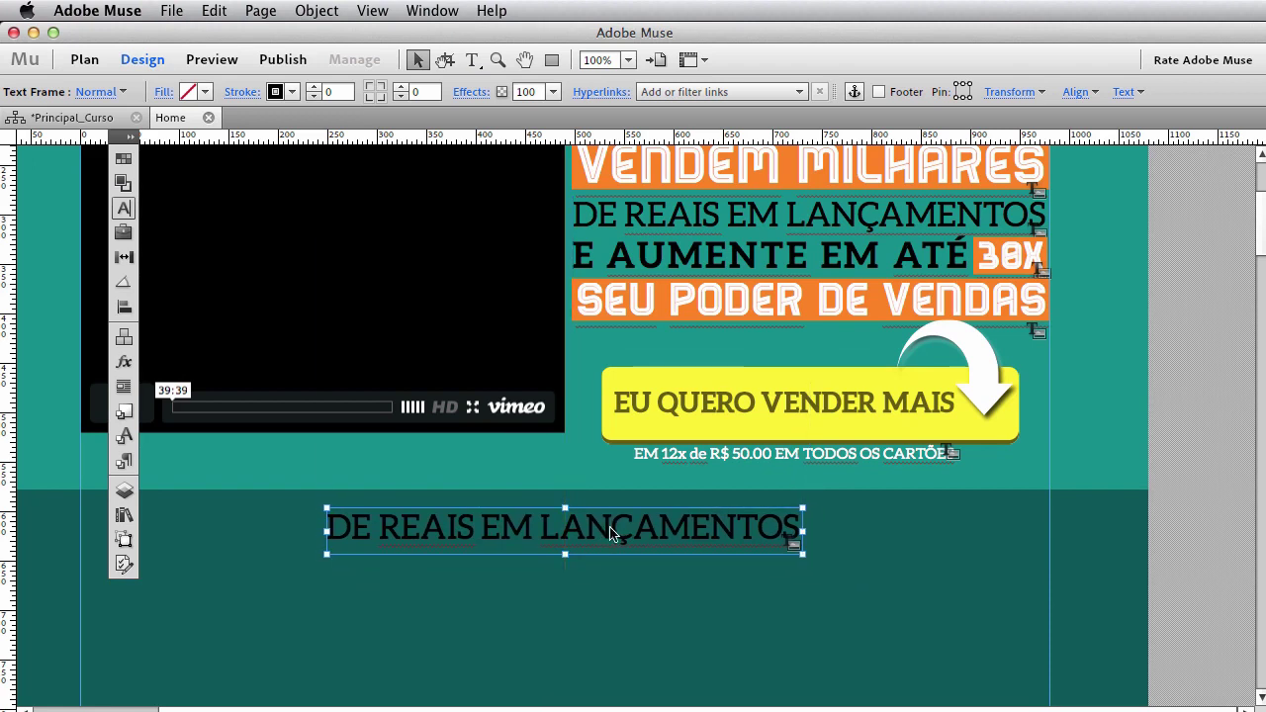
# Add a vertical guide at the page's horizontal centre and centre the copied text frame on it.
pyautogui.moveTo(625, 548)
pyautogui.mouseDown()
pyautogui.moveTo(659, 539)
pyautogui.moveTo(637, 538)
pyautogui.mouseUp()
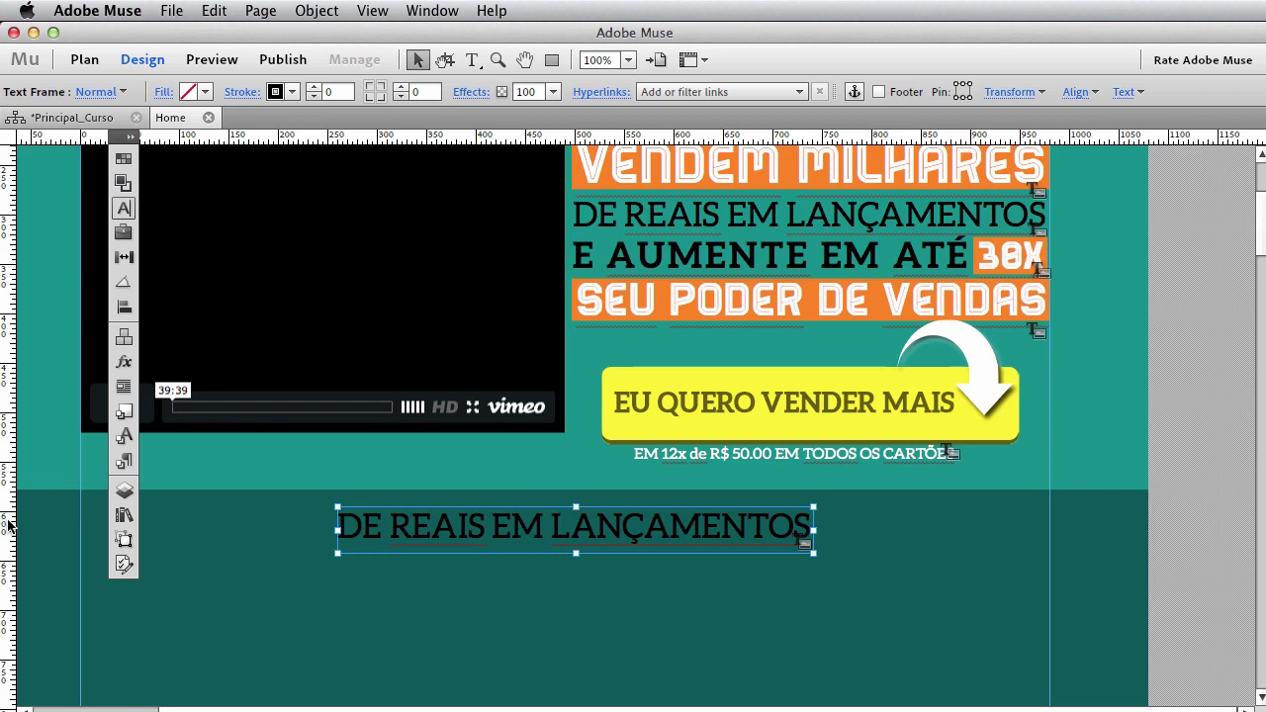
pyautogui.moveTo(8, 524); pyautogui.dragTo(563, 515)
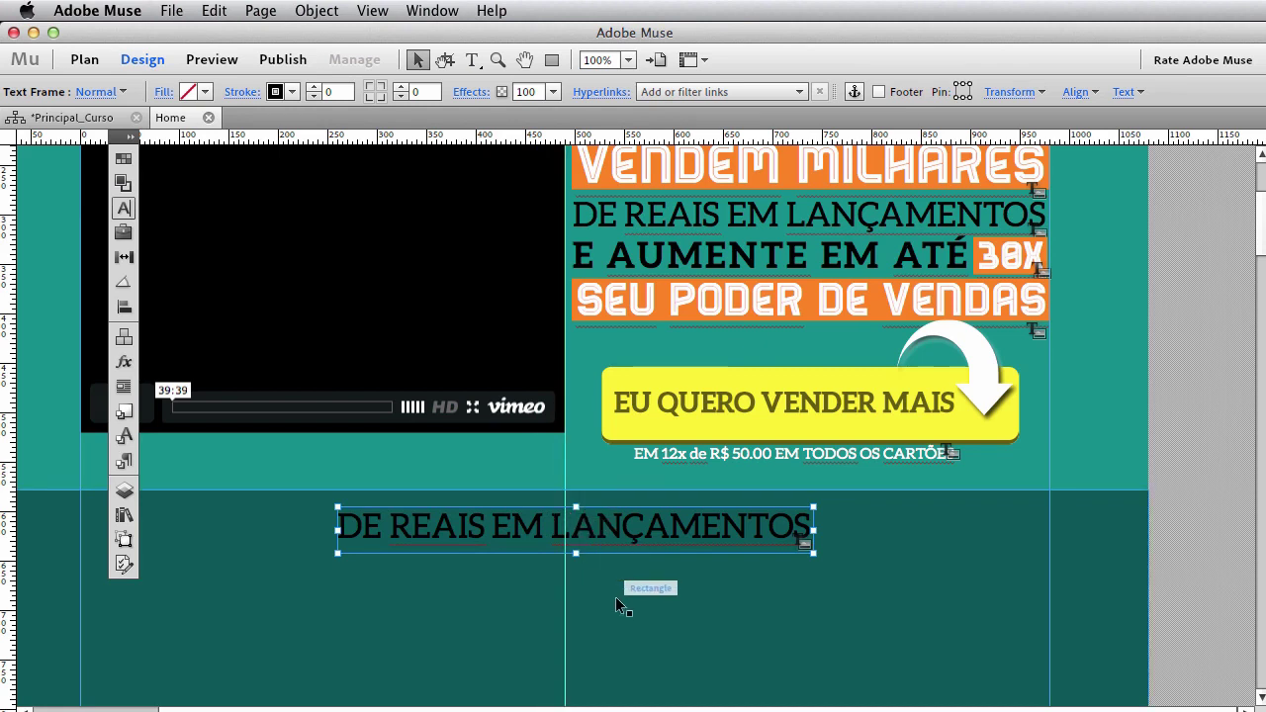
pyautogui.moveTo(634, 538); pyautogui.dragTo(624, 538)
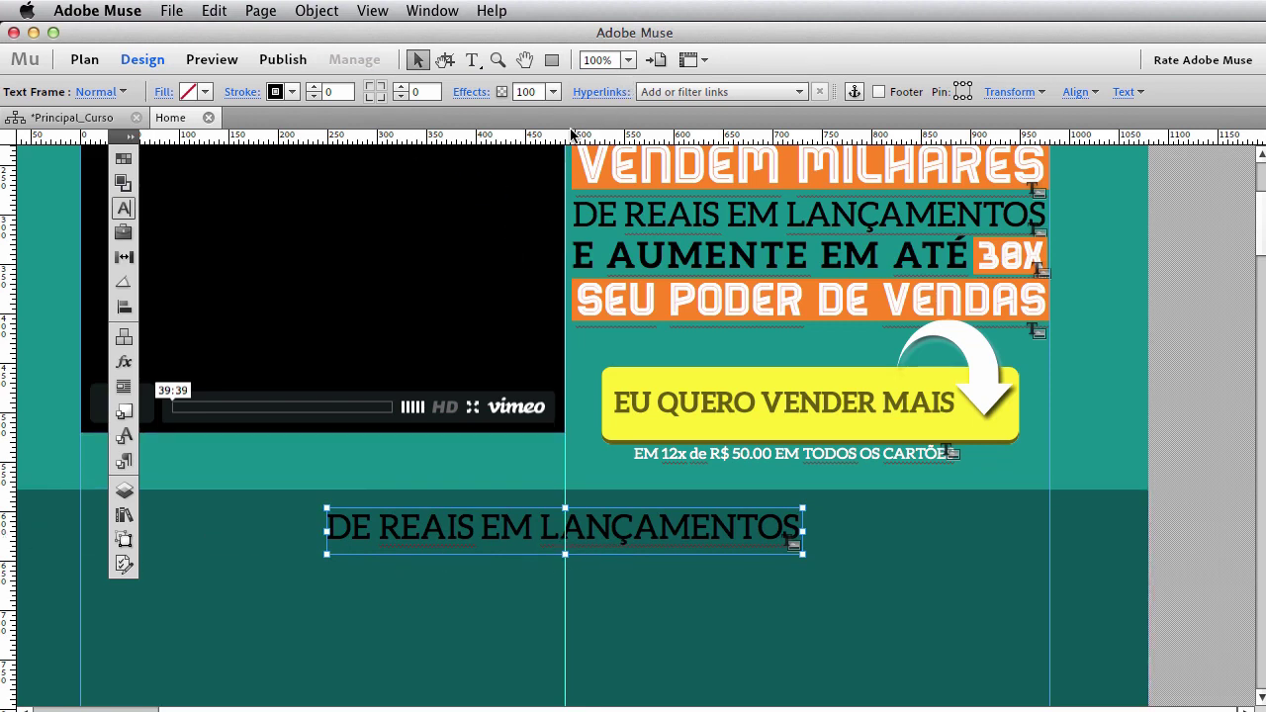
# Colour the copied text white and, after checking the Photoshop layout, set its font to Aleo Light.
pyautogui.press('t')
pyautogui.click(650, 92)
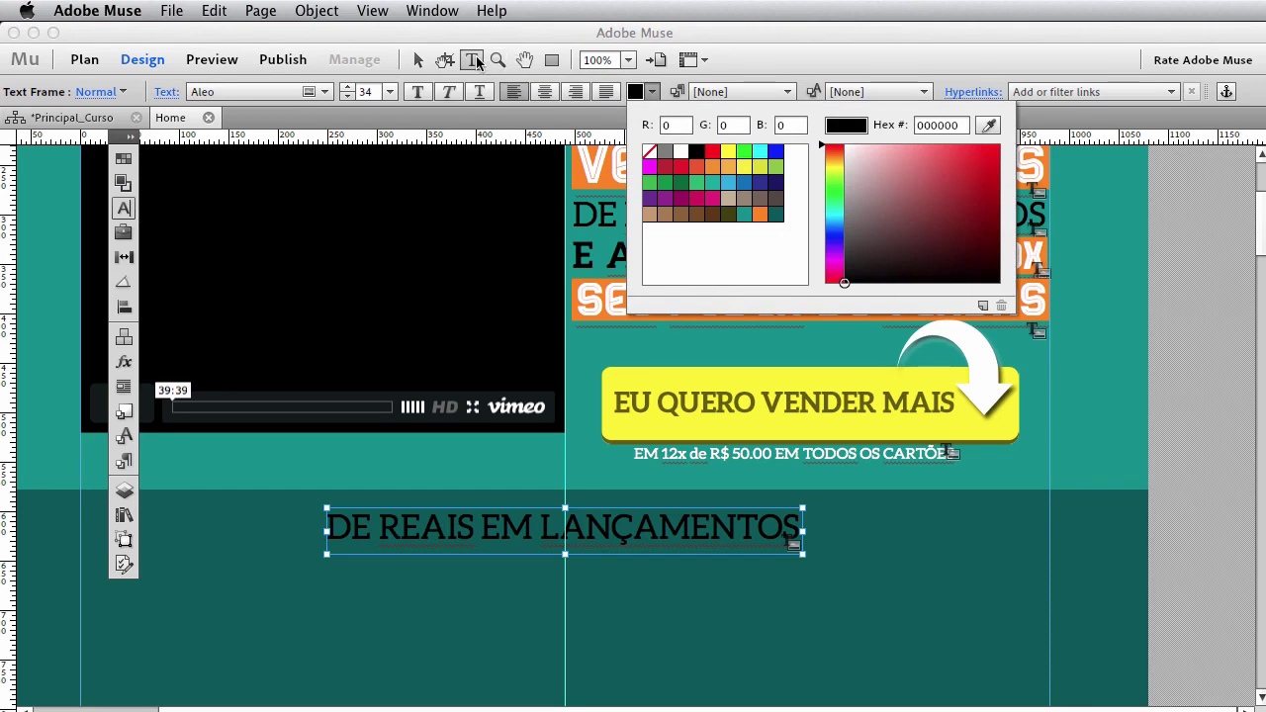
pyautogui.click(680, 152)
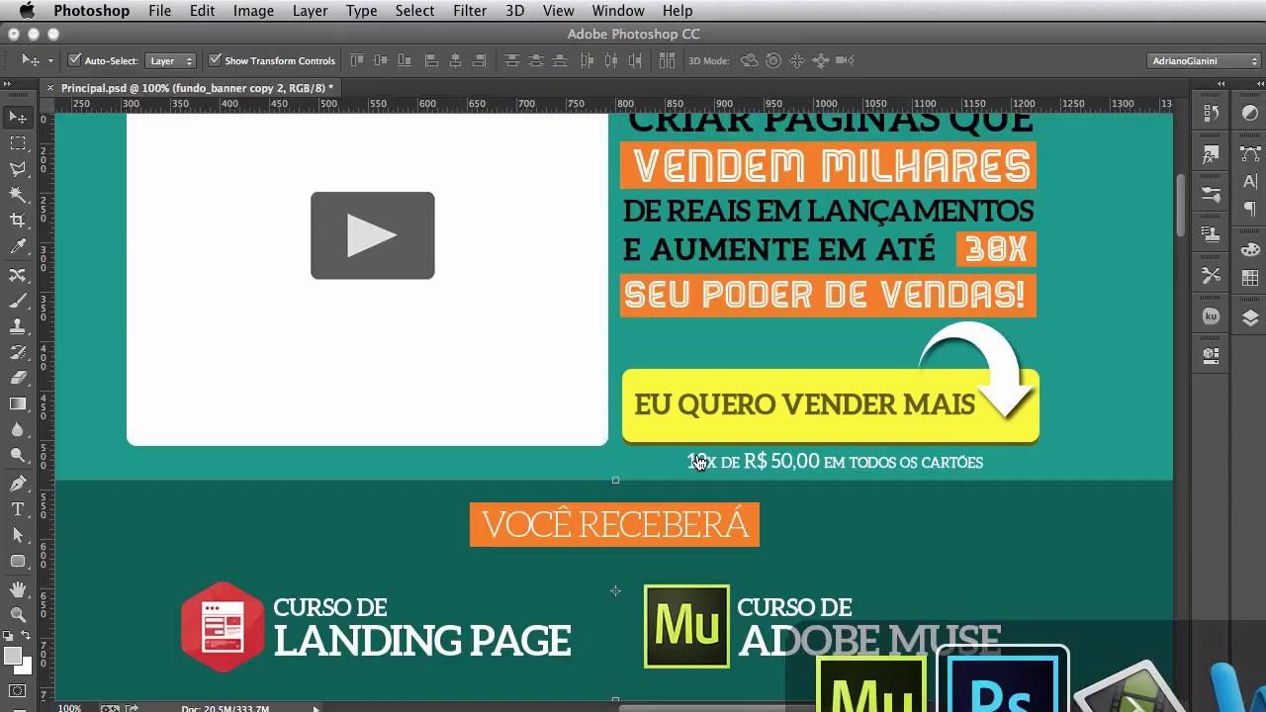
pyautogui.press('super+Tab')
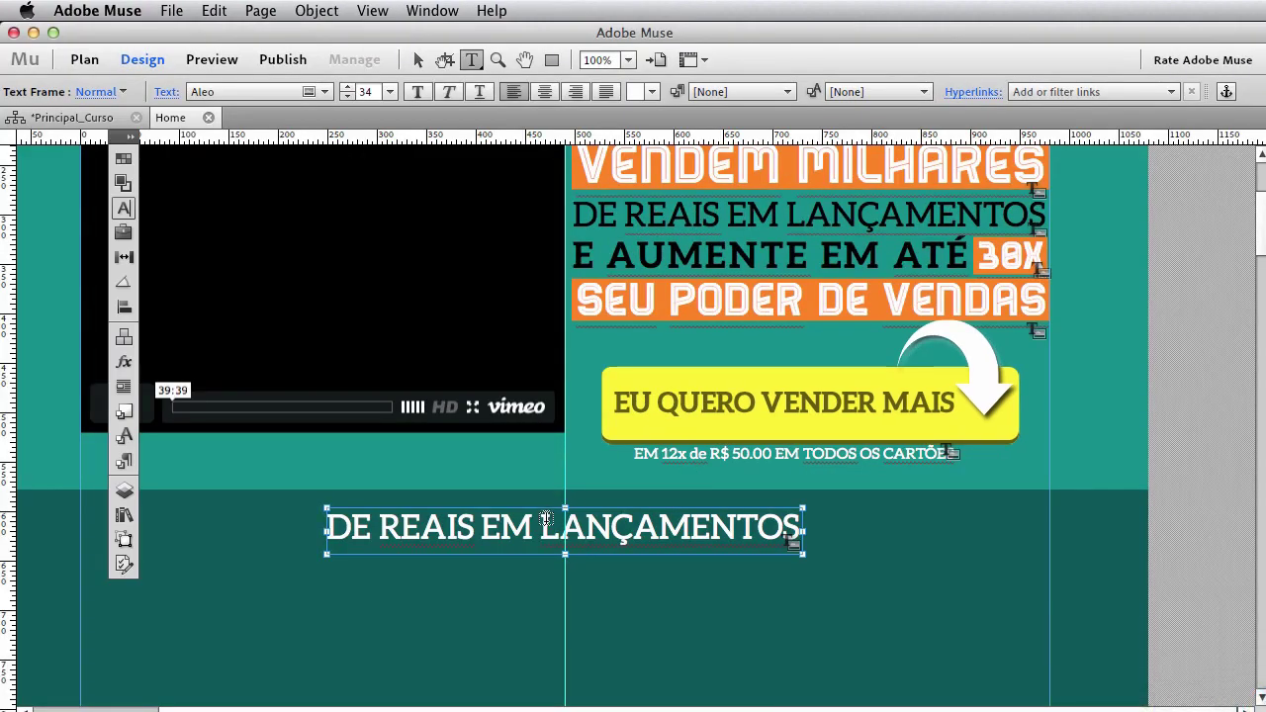
pyautogui.click(324, 92)
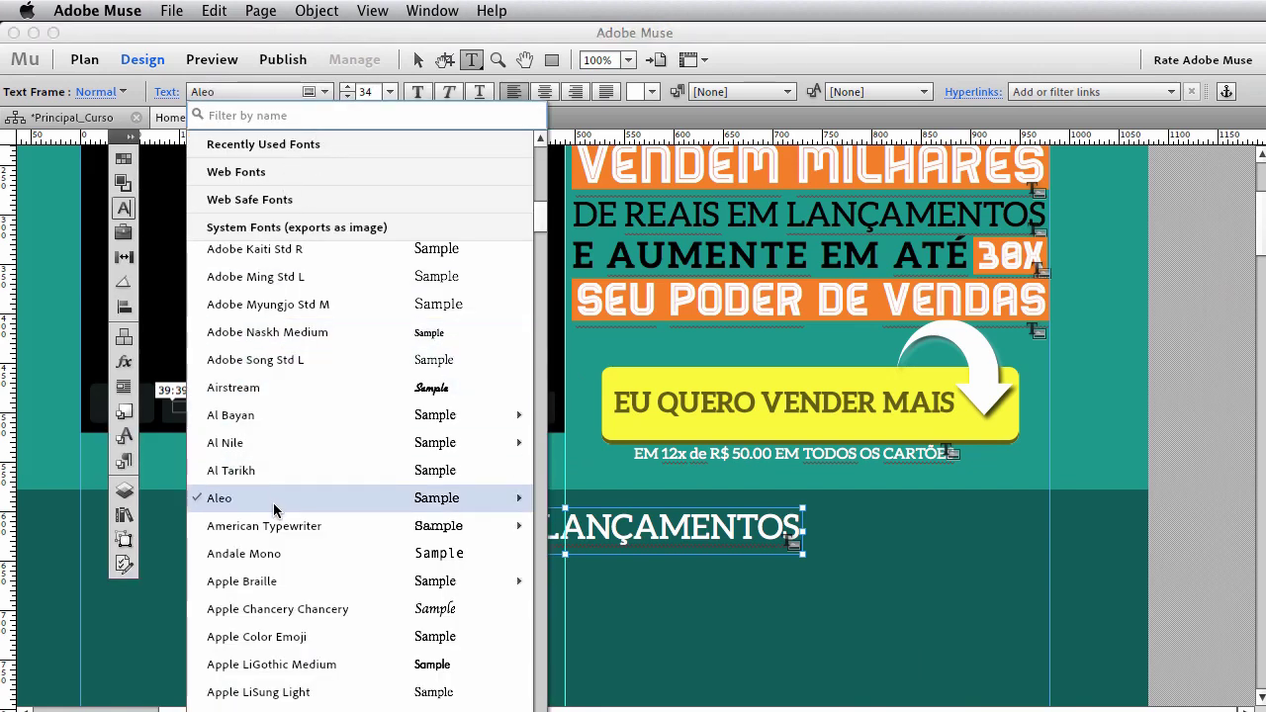
pyautogui.moveTo(277, 500)
pyautogui.click(586, 580)
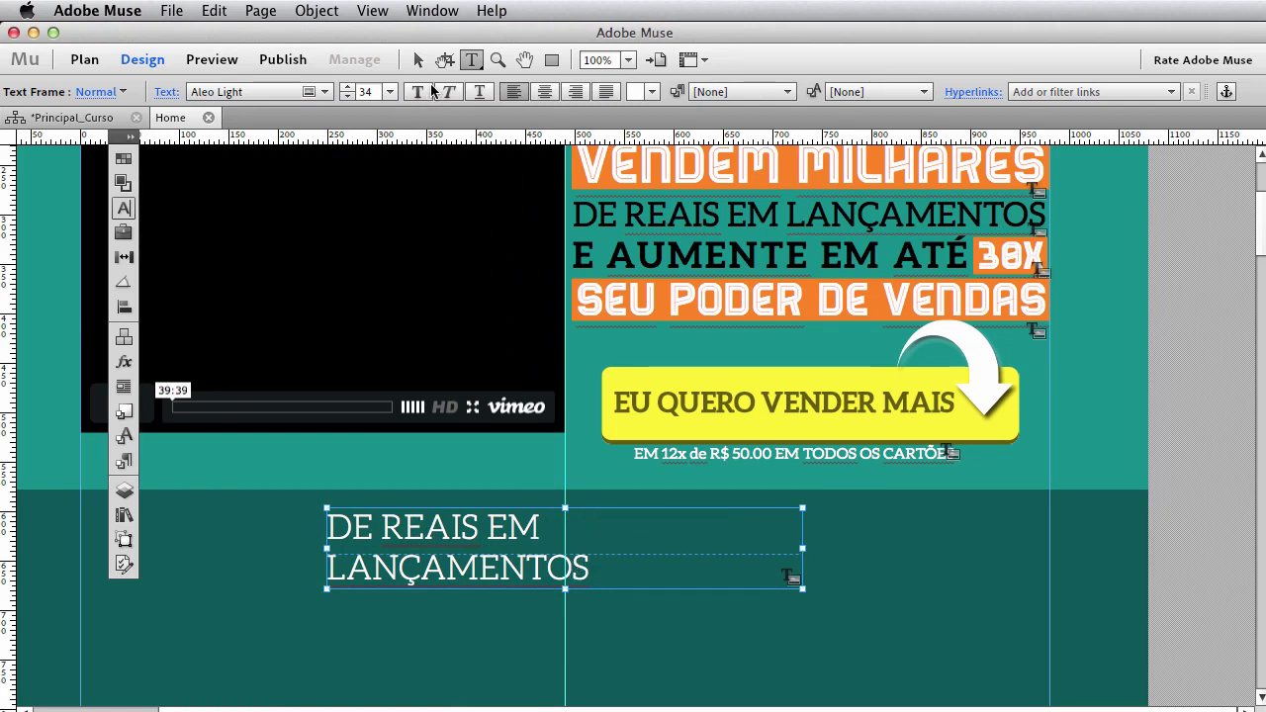
# Replace the copied text with "VOCÉ RECEBERÁ", narrow its frame to fit the words and centre it on the vertical guide.
pyautogui.click(417, 59)
pyautogui.doubleClick(477, 535)
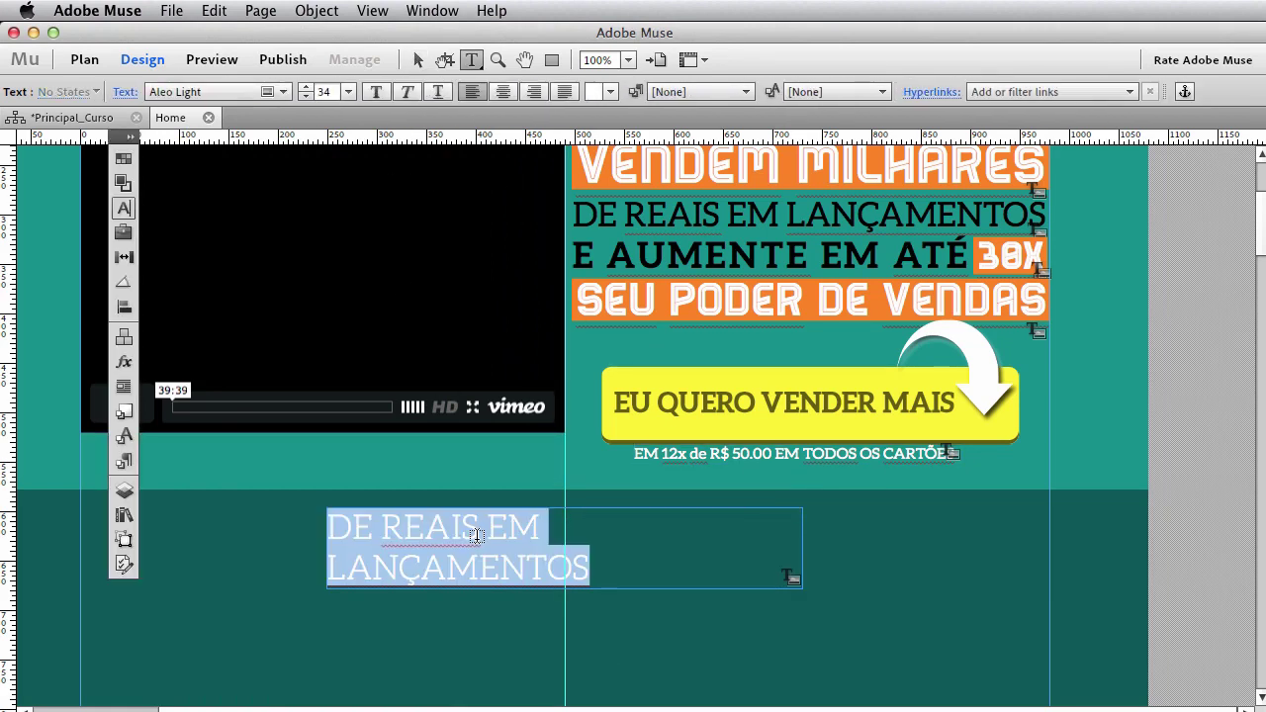
pyautogui.write('VO')
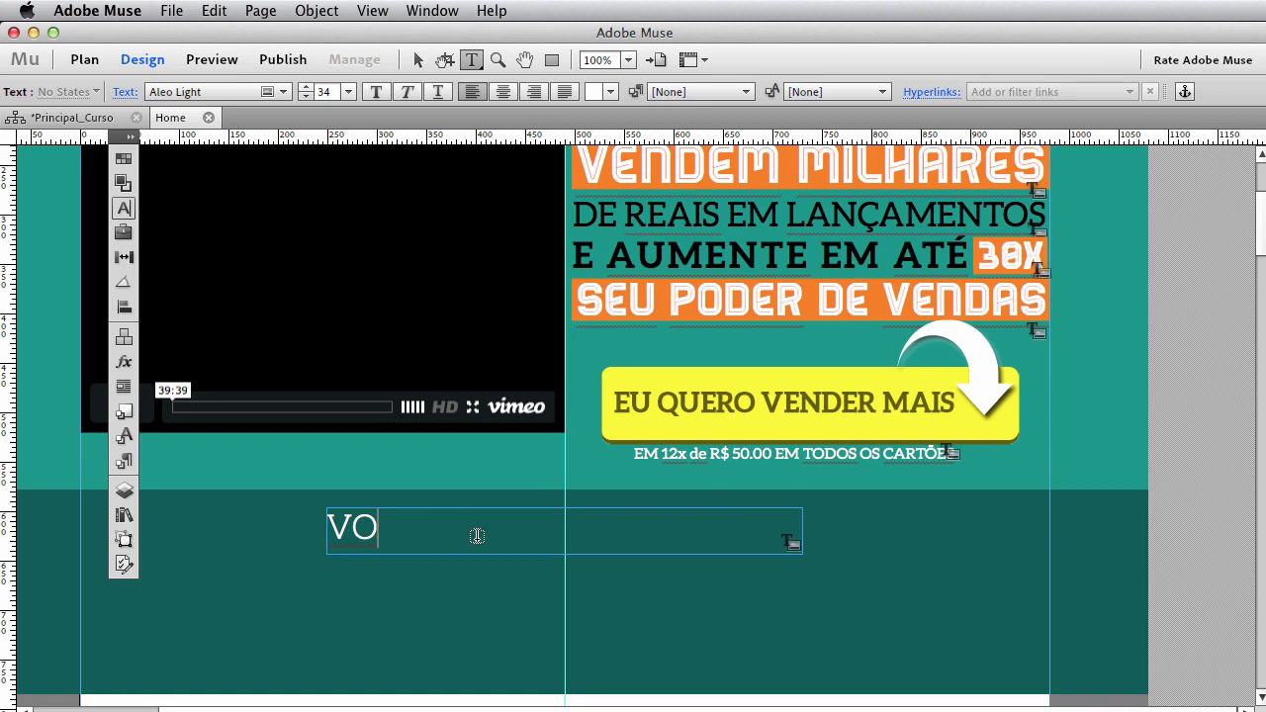
pyautogui.write('CÉ R')
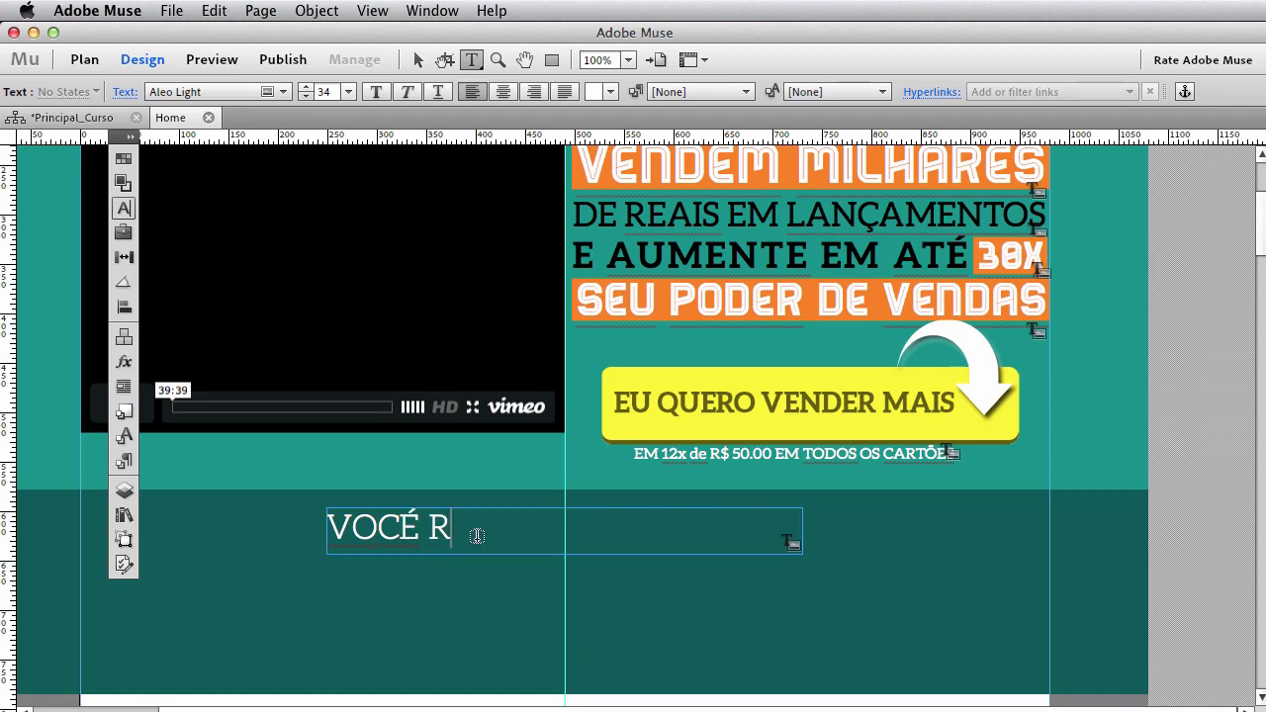
pyautogui.write('ECEBERÁ')
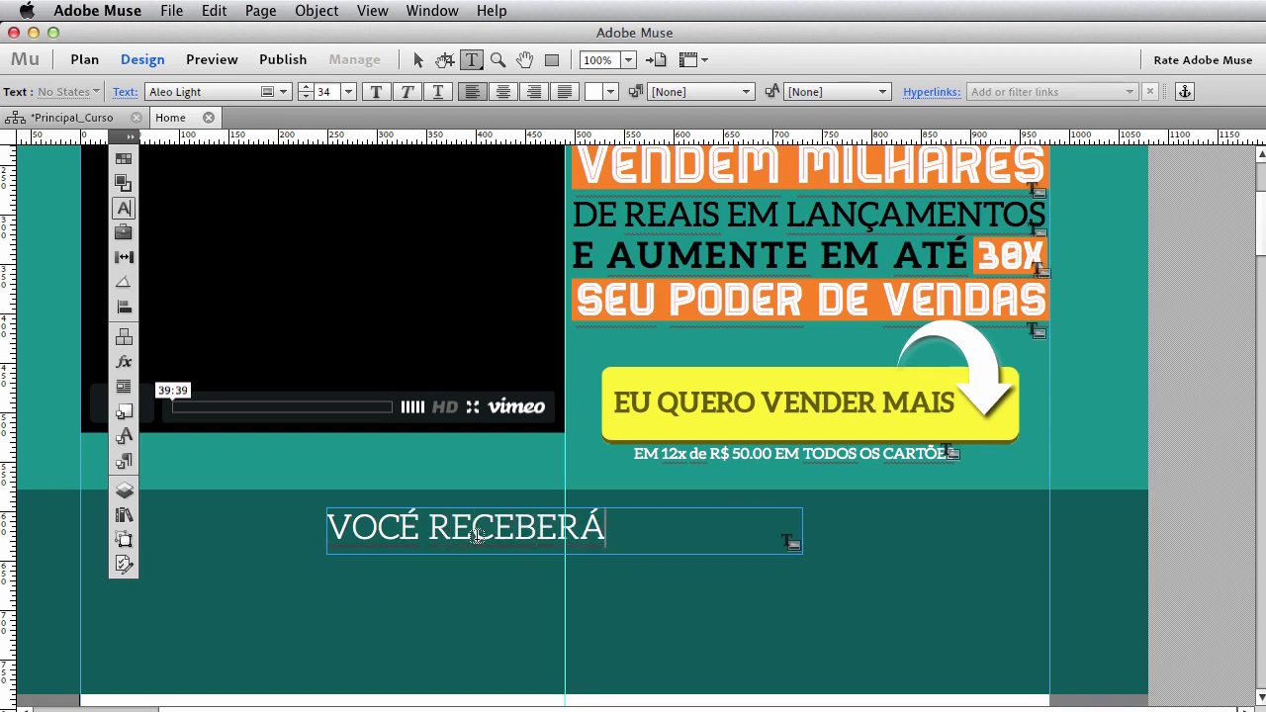
pyautogui.click(416, 61)
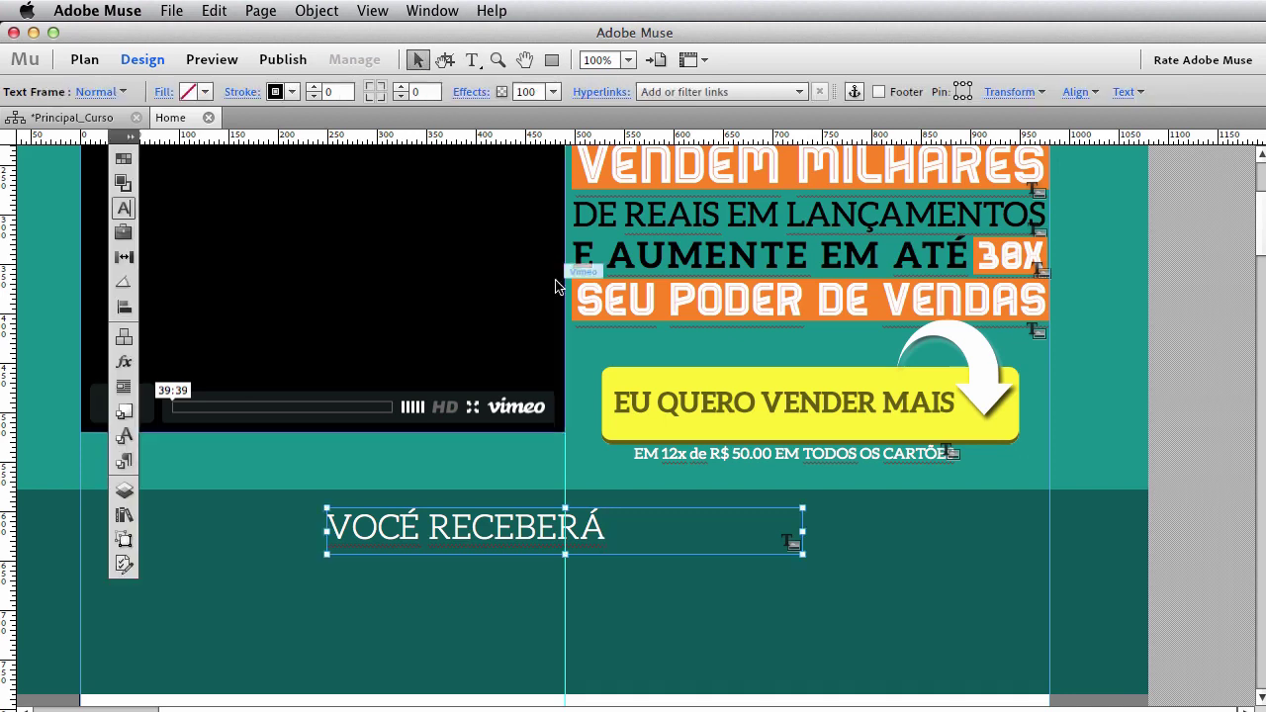
pyautogui.moveTo(782, 533); pyautogui.dragTo(638, 535)
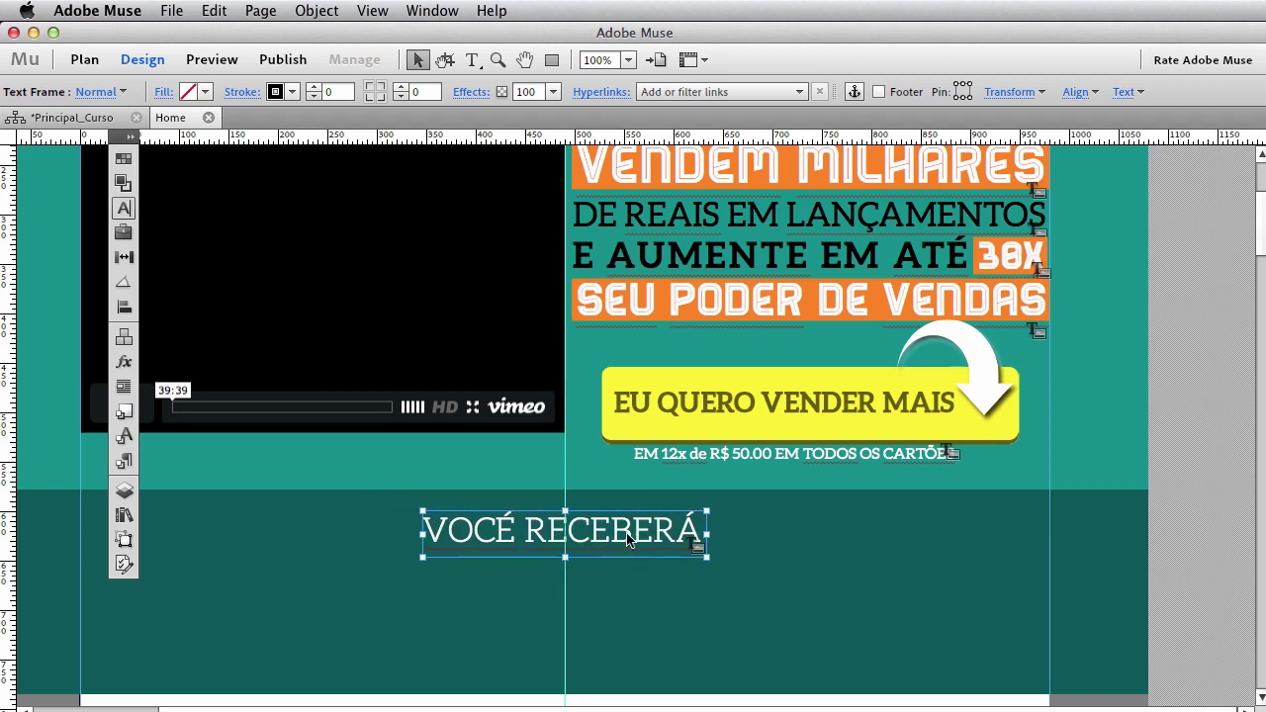
# Draw a rectangle about 240 by 40 px over the "VOCÉ RECEBERÁ" heading, with stroke 0 and the saved orange swatch as fill.
pyautogui.click(552, 61)
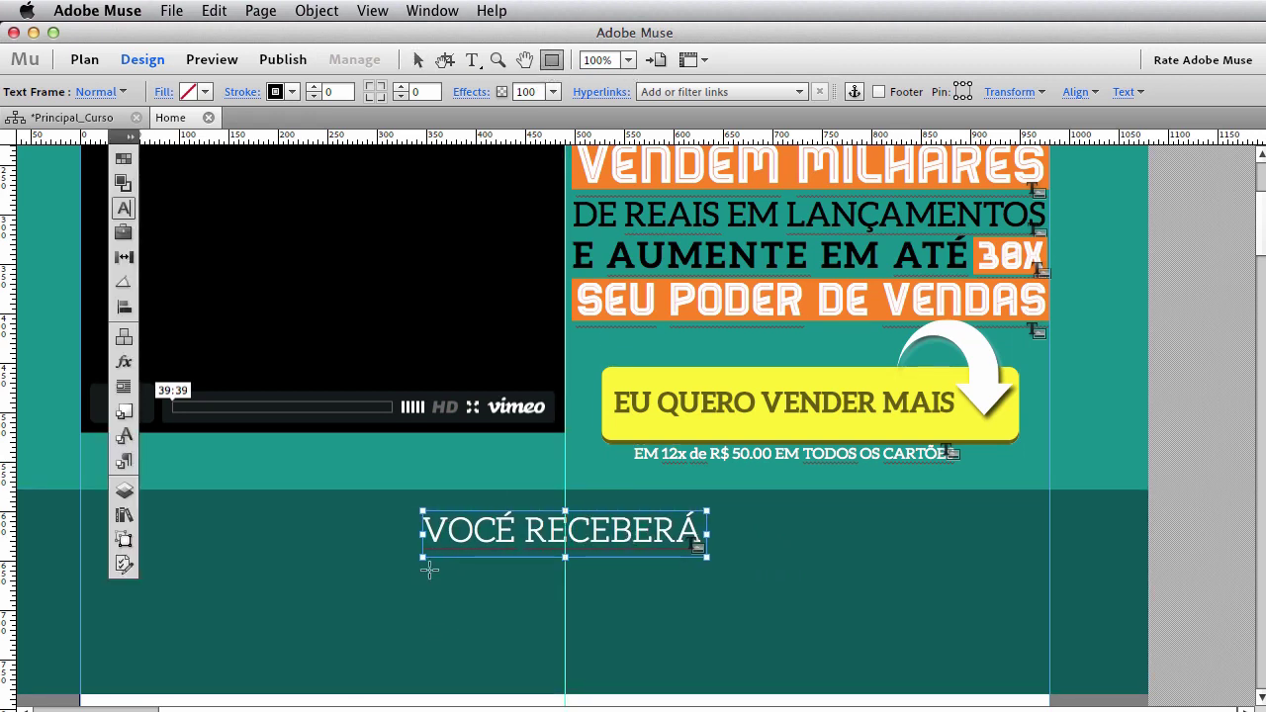
pyautogui.moveTo(412, 502); pyautogui.dragTo(707, 553)
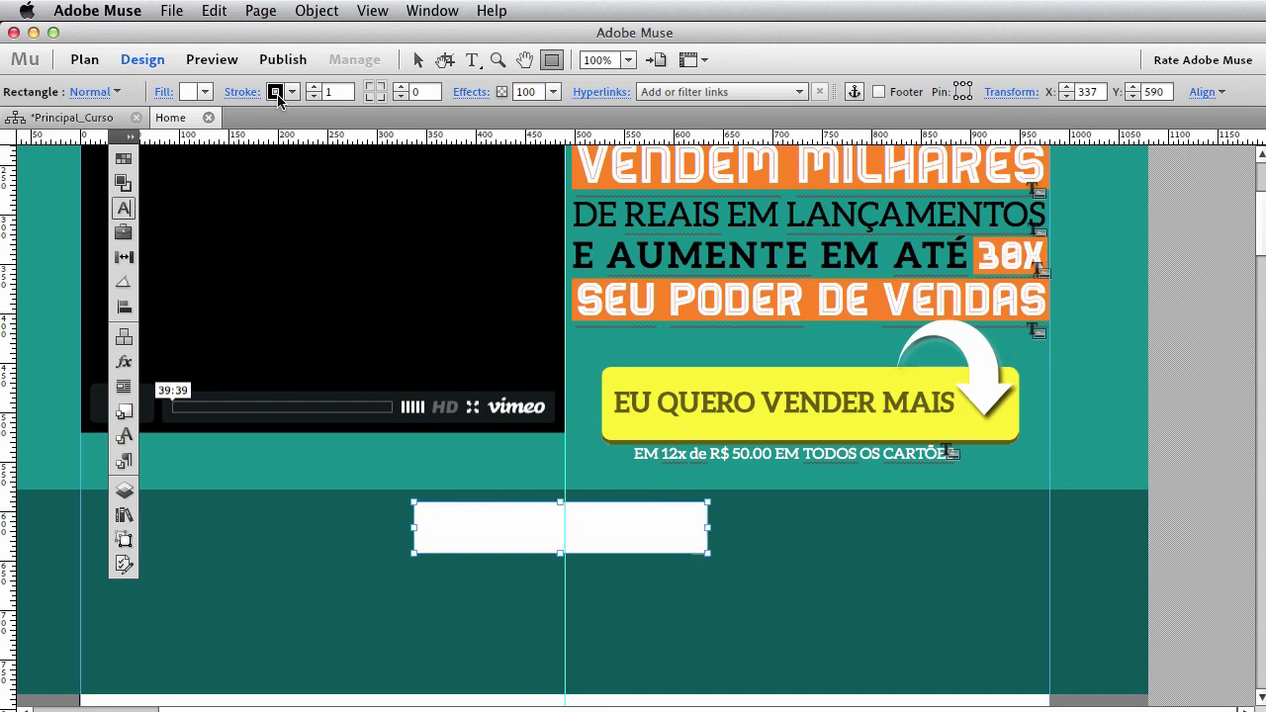
pyautogui.click(314, 96)
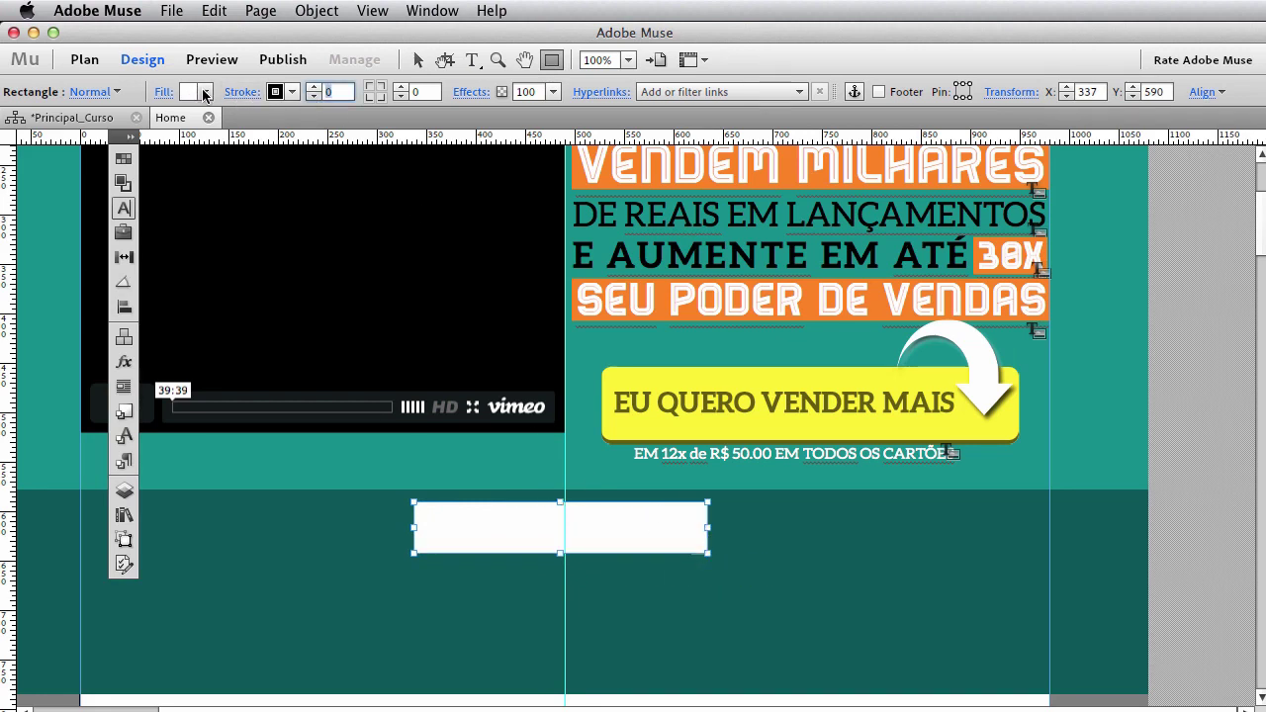
pyautogui.click(204, 94)
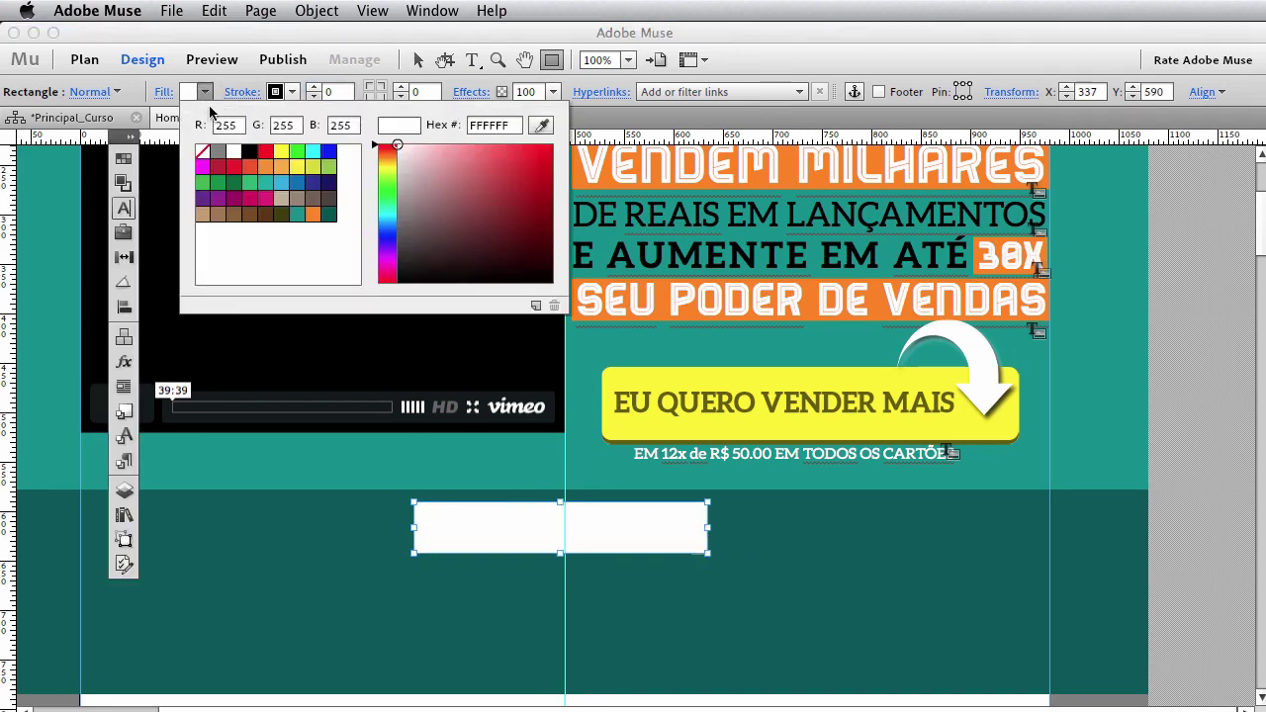
pyautogui.click(312, 213)
# Arrange the orange rectangle behind the "VOCÉ RECEBERÁ" text and nudge it up 1 px.
pyautogui.rightClick(502, 518)
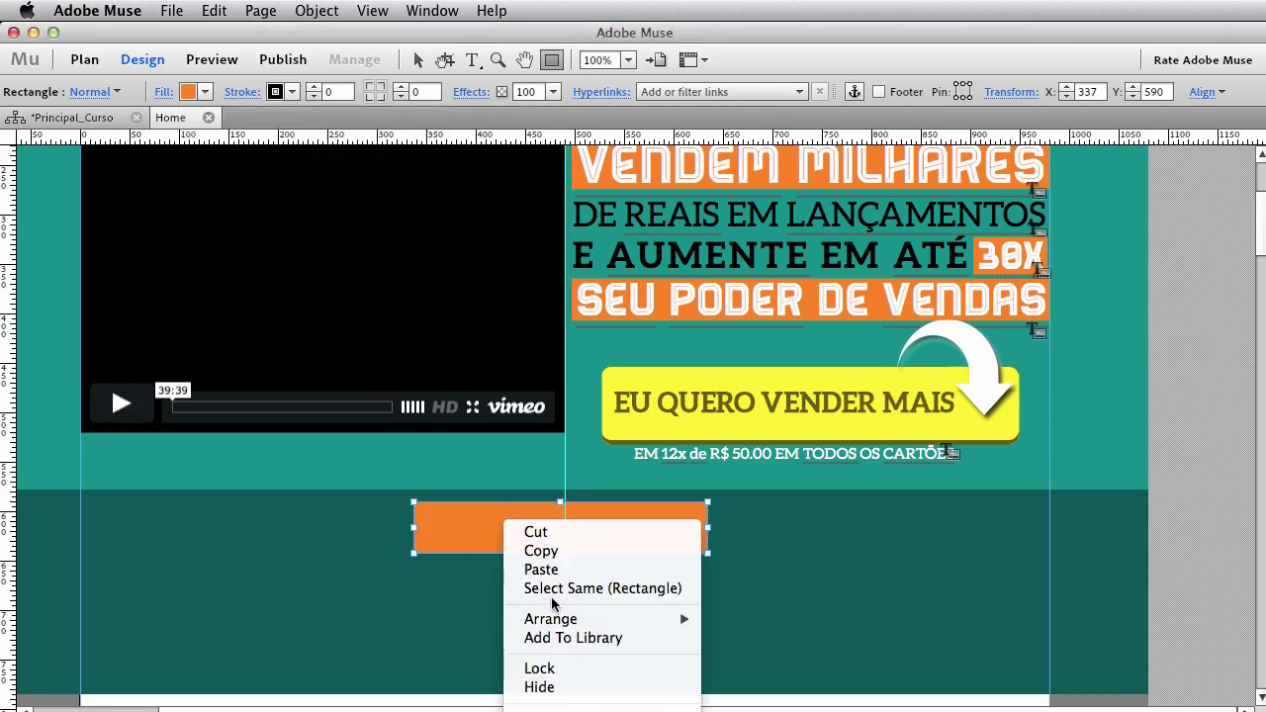
pyautogui.moveTo(556, 621)
pyautogui.click(743, 639)
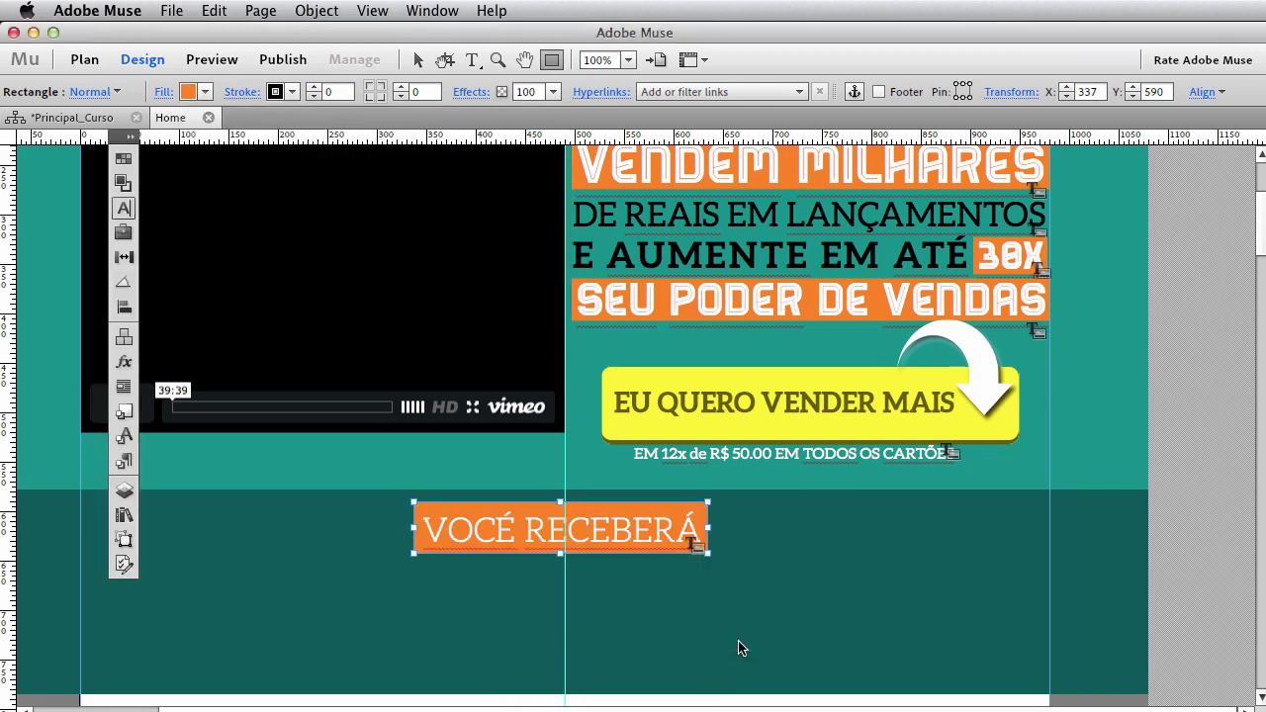
pyautogui.press('Up')
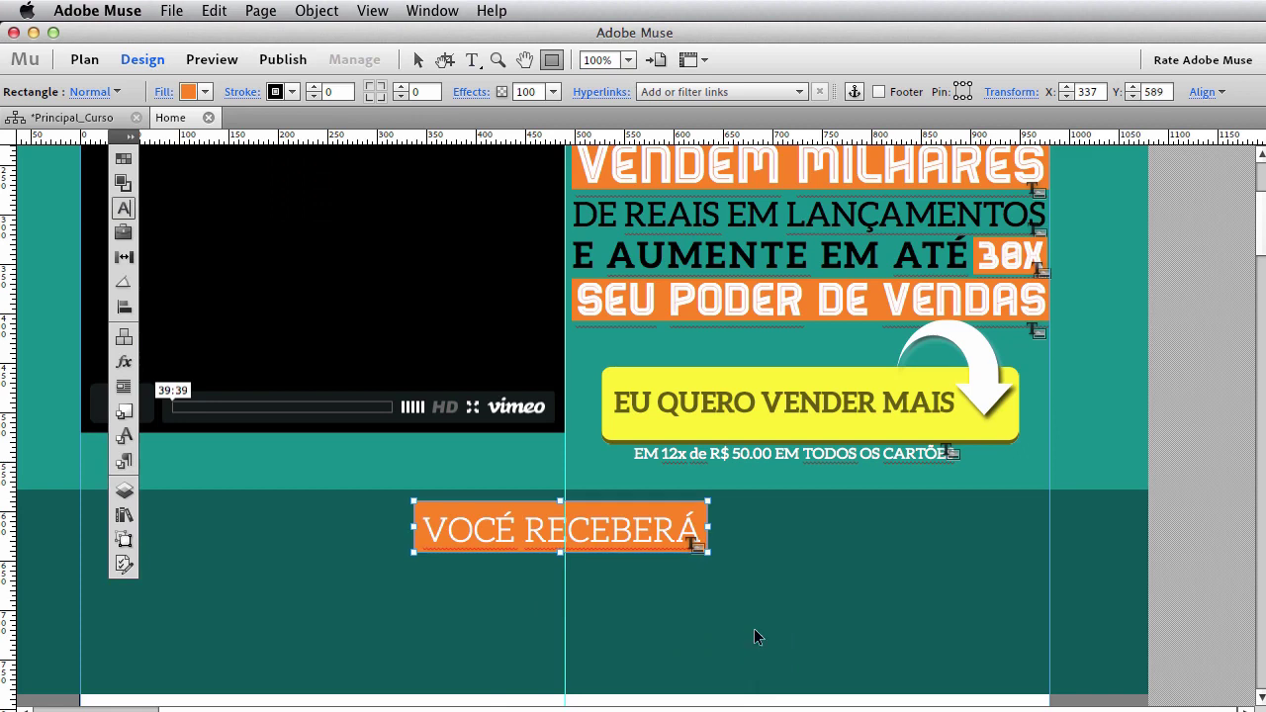
# Trim all four sides of the orange rectangle closely around the heading, with its upper-left corner at X 341, Y 600.
pyautogui.press('super+equal')
pyautogui.press('super+equal')
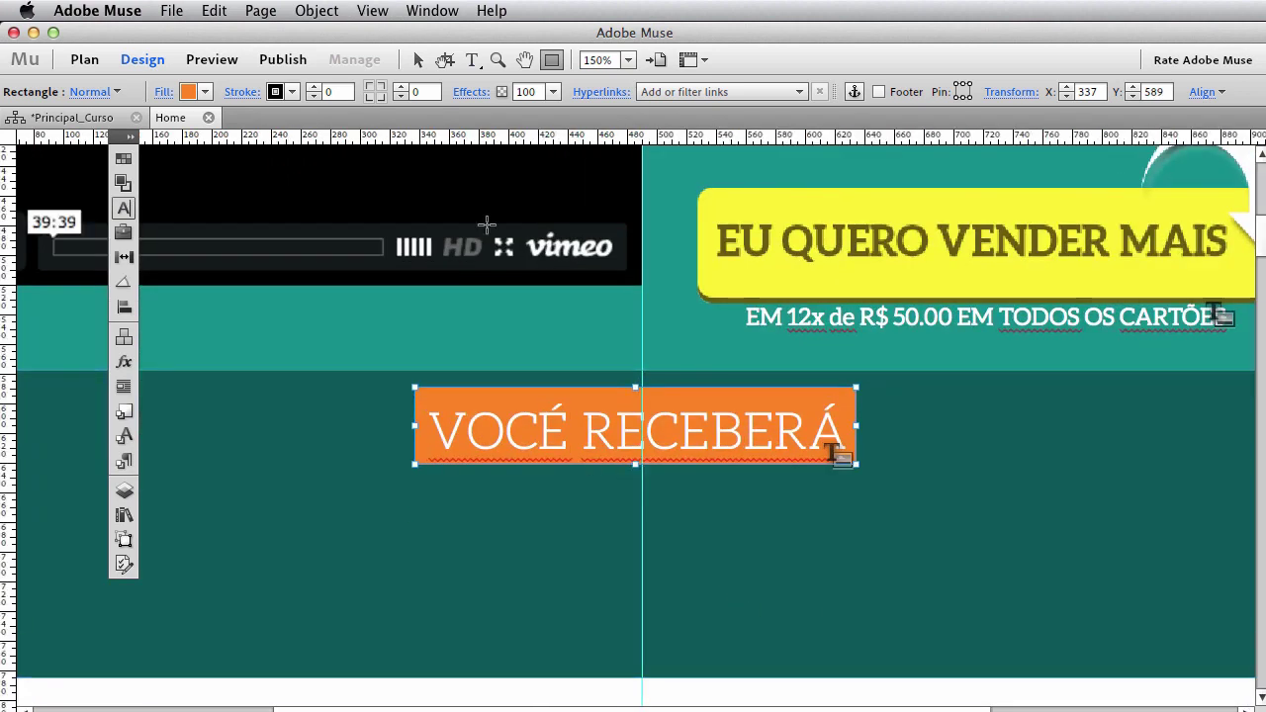
pyautogui.click(422, 60)
pyautogui.moveTo(635, 387); pyautogui.dragTo(636, 402)
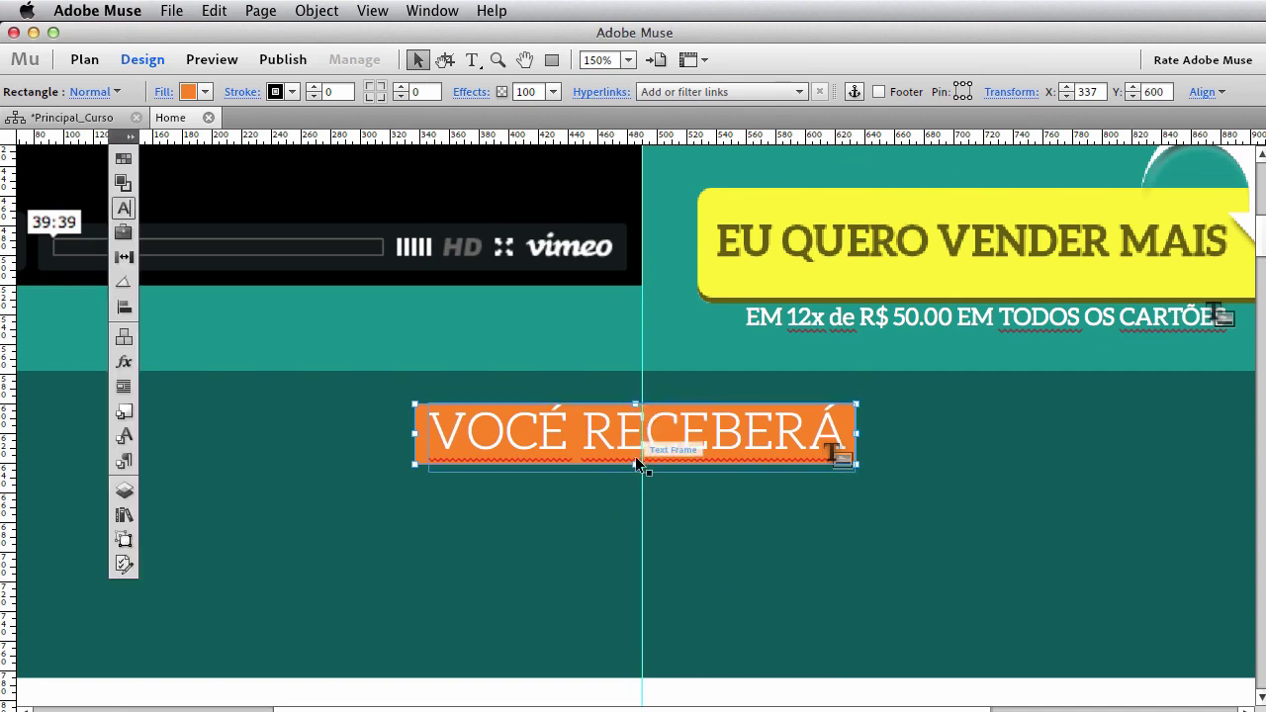
pyautogui.moveTo(635, 461); pyautogui.dragTo(635, 458)
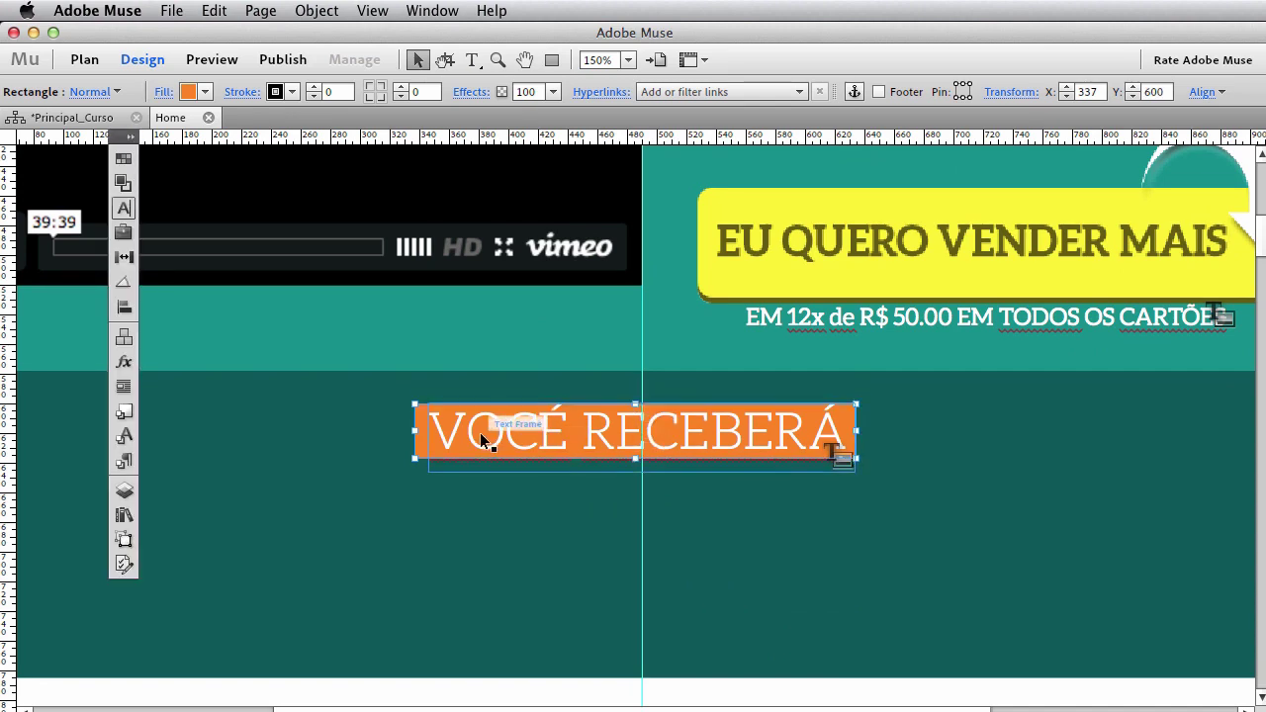
pyautogui.moveTo(414, 428); pyautogui.dragTo(420, 429)
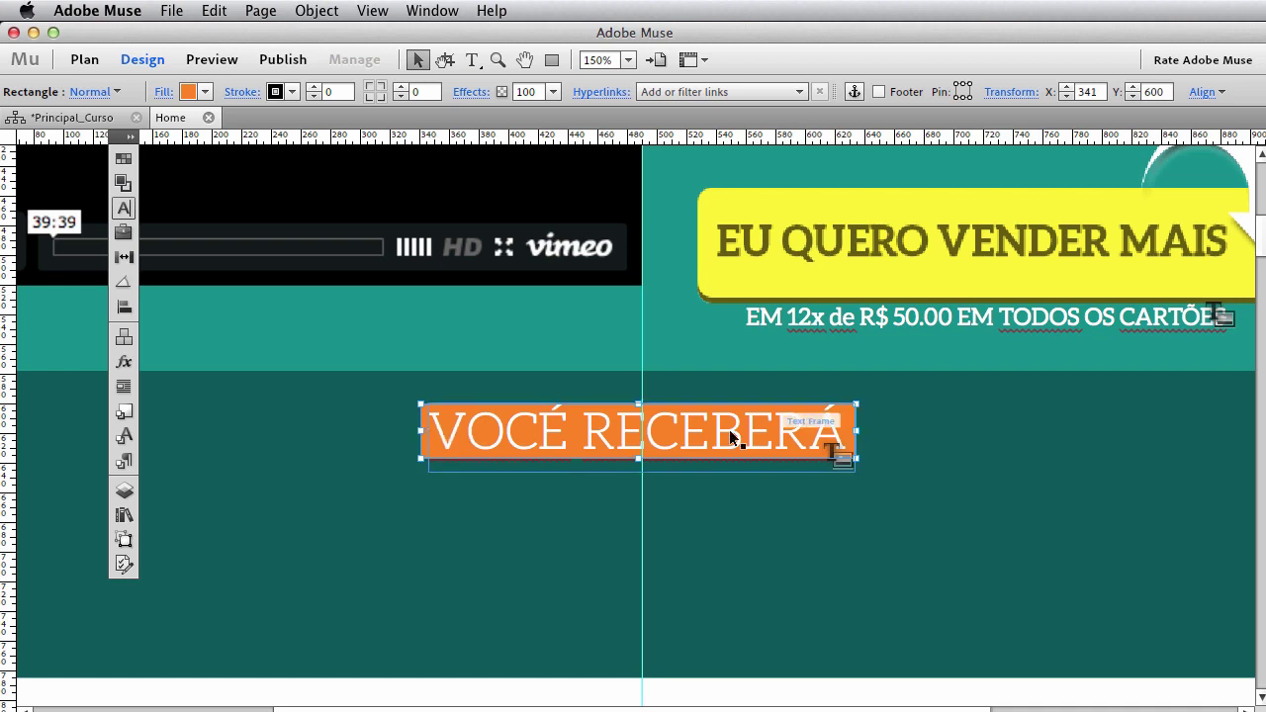
pyautogui.moveTo(856, 432); pyautogui.dragTo(849, 433)
# Lock the dark teal background rectangle of the heading section.
pyautogui.click(858, 509)
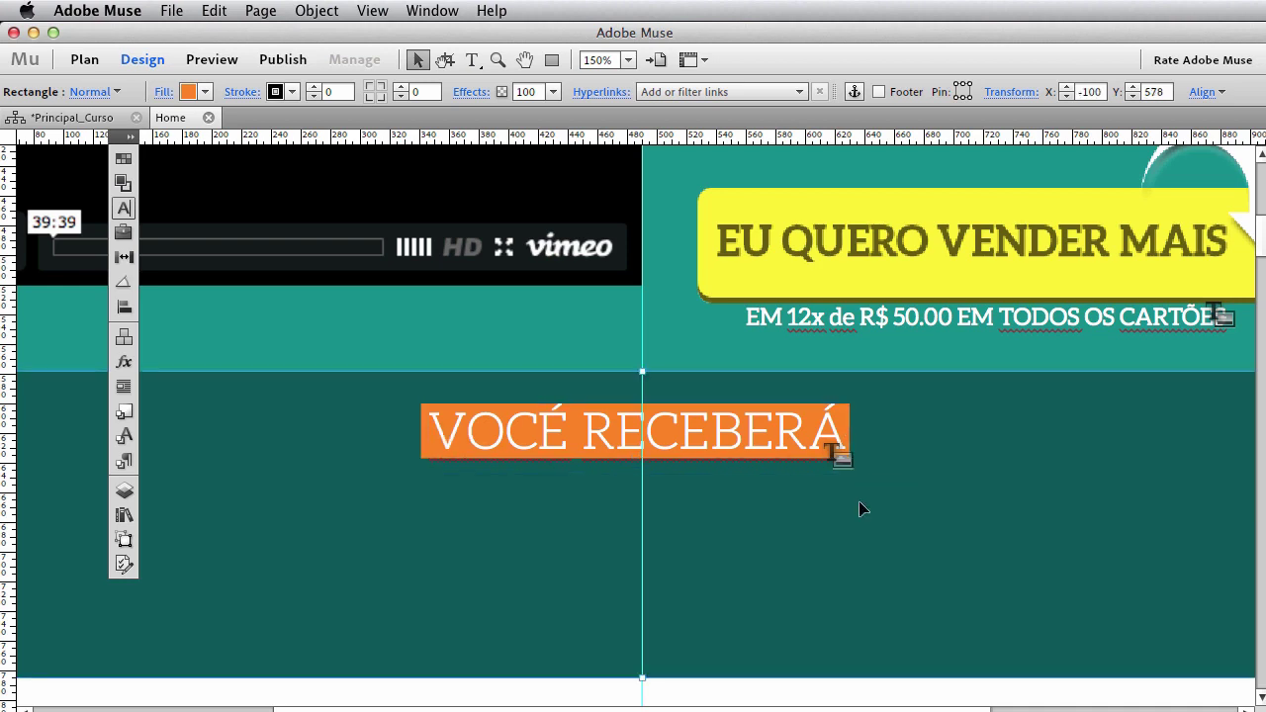
pyautogui.rightClick(772, 529)
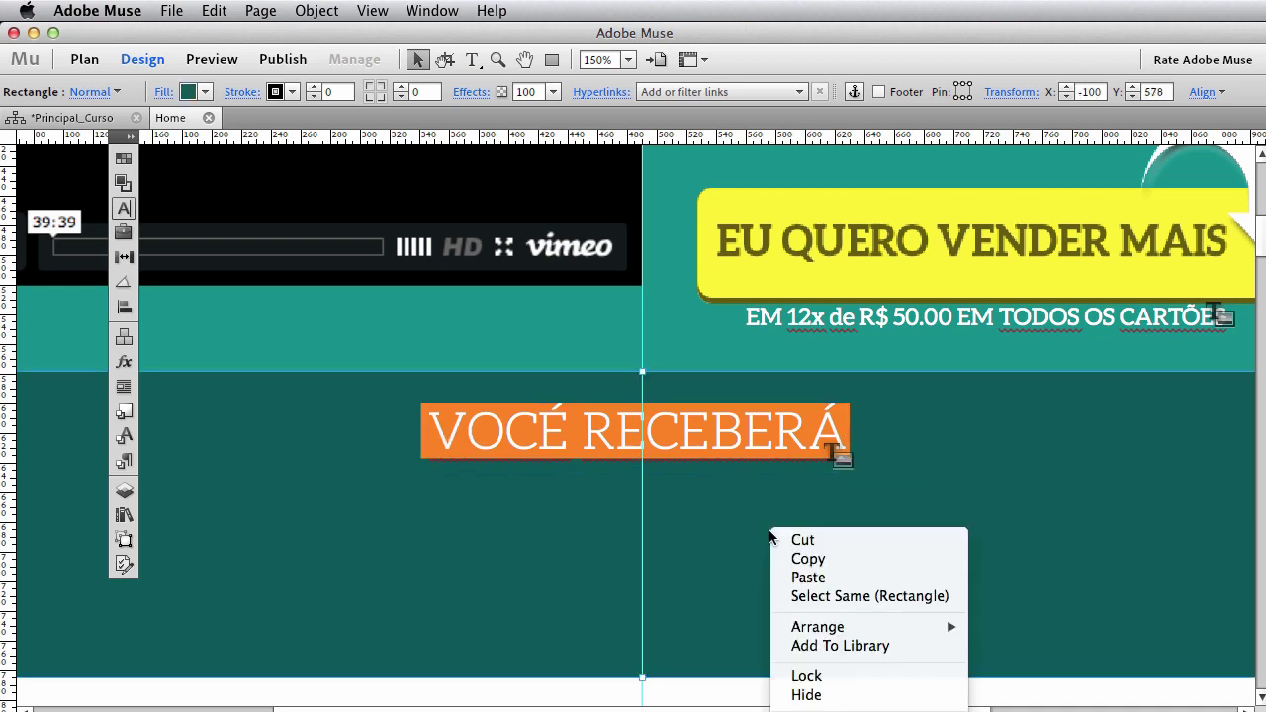
pyautogui.click(804, 679)
# Nudge the "VOCÉ RECEBERÁ" text together with its orange rectangle 4 px right and about 2 px up, and save the site.
pyautogui.moveTo(893, 506); pyautogui.dragTo(566, 415)
pyautogui.press('Right')
pyautogui.press('Right')
pyautogui.press('Right')
pyautogui.press('Right')
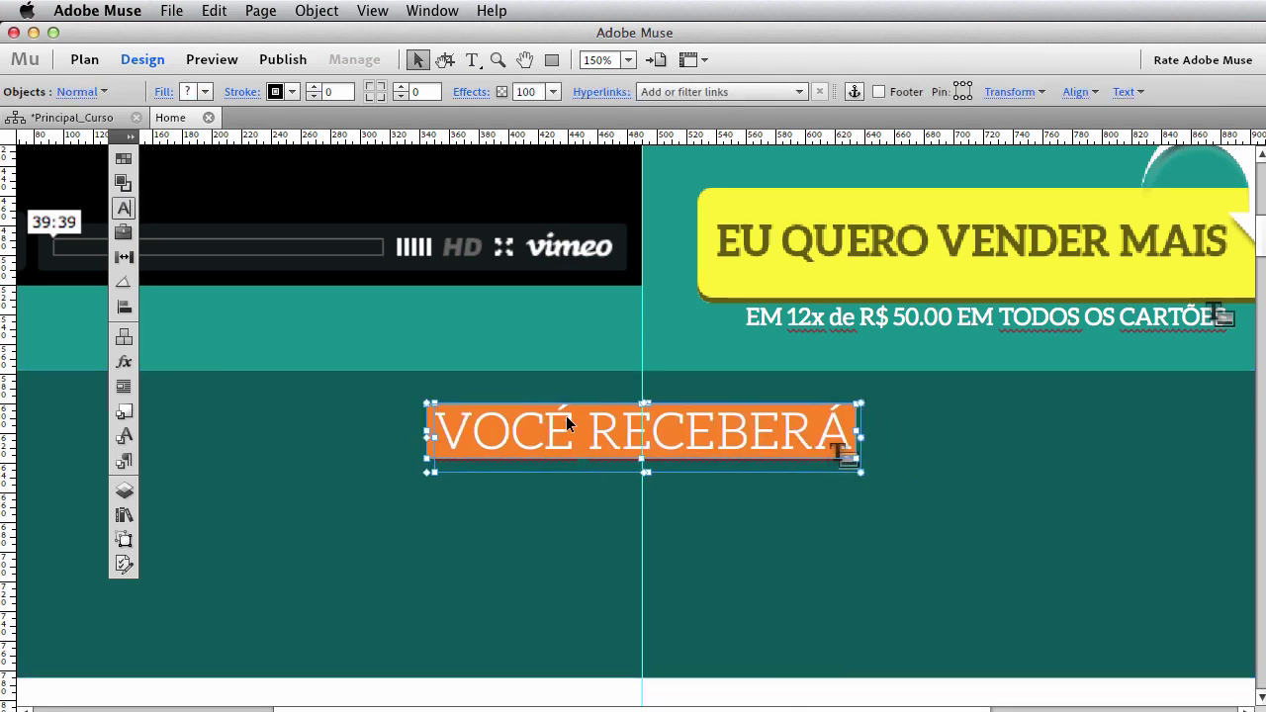
pyautogui.click(790, 572)
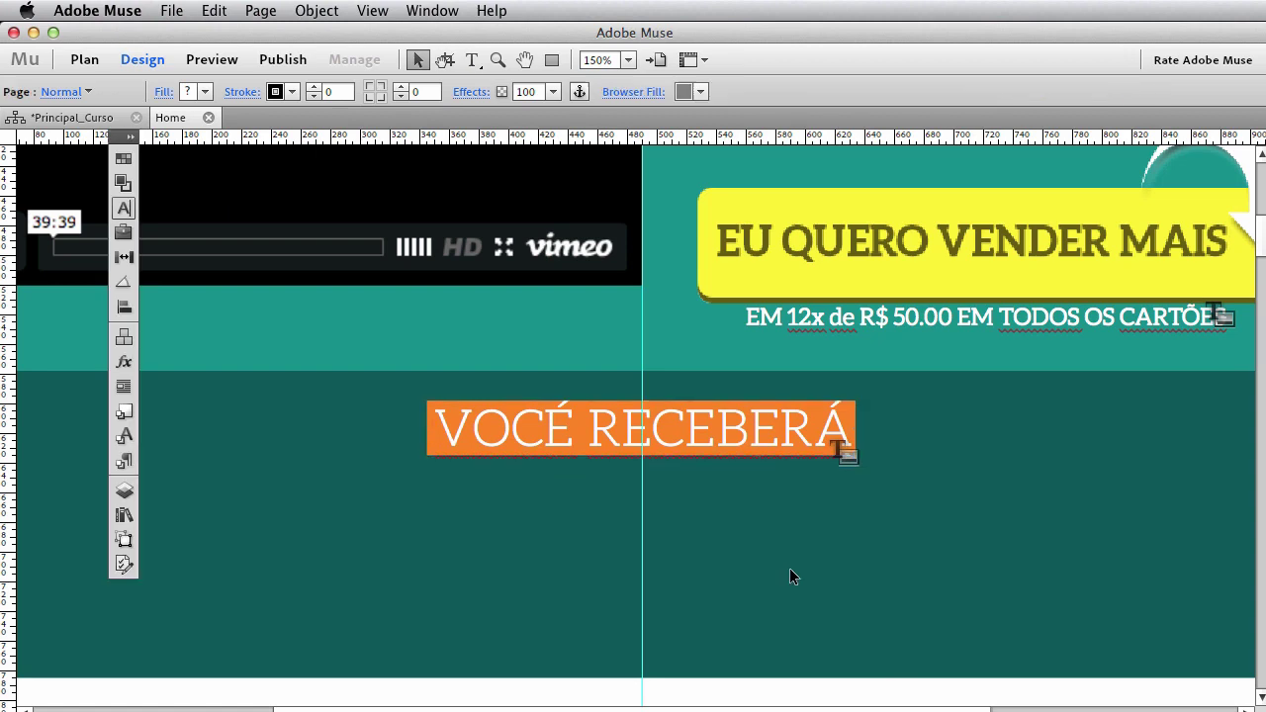
pyautogui.press('super+s')
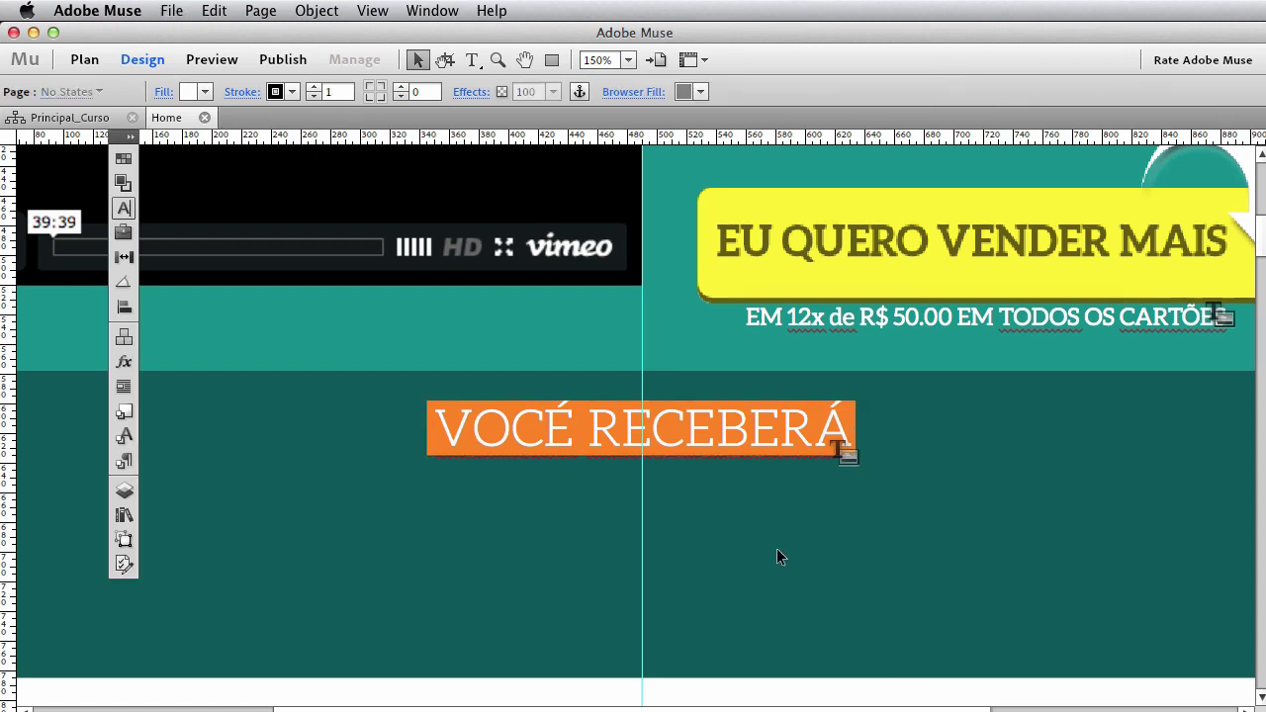
# Switch to Photoshop to examine the course icons and titles below the heading in Principal.psd, and return to Adobe Muse.
pyautogui.press('super+Tab')
pyautogui.press('super+Tab')
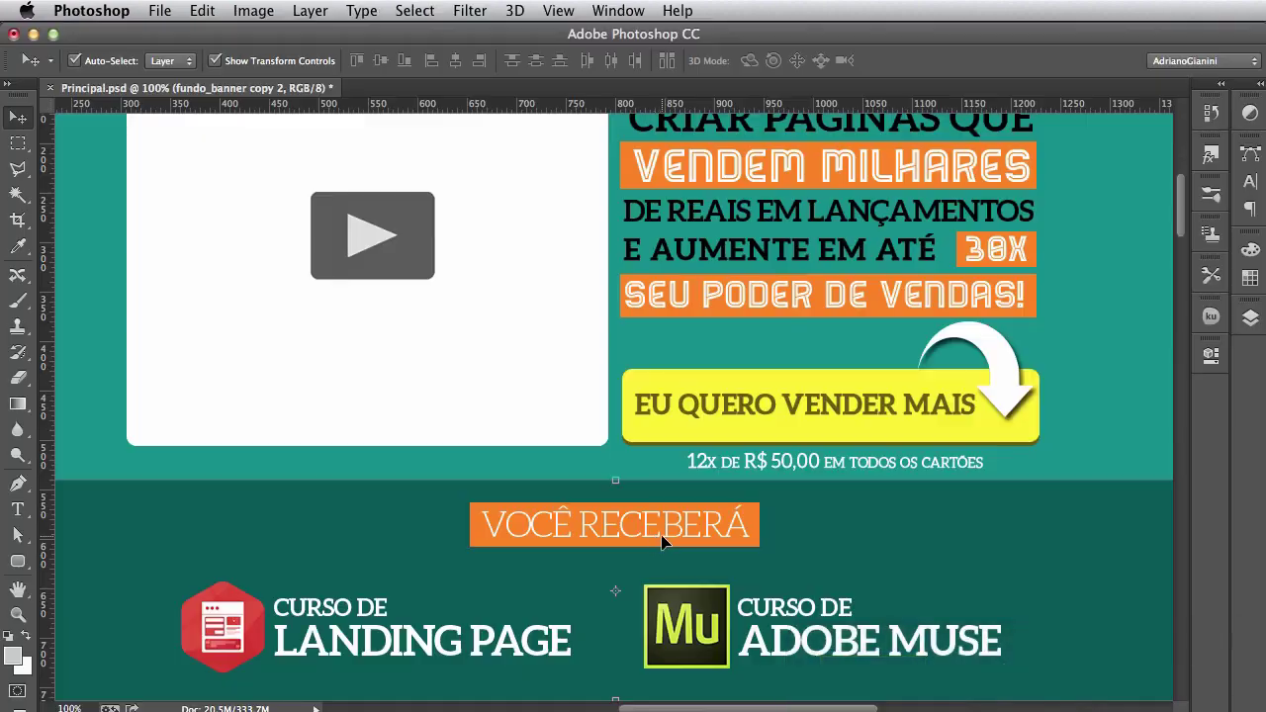
pyautogui.scroll(-3, 573, 587)
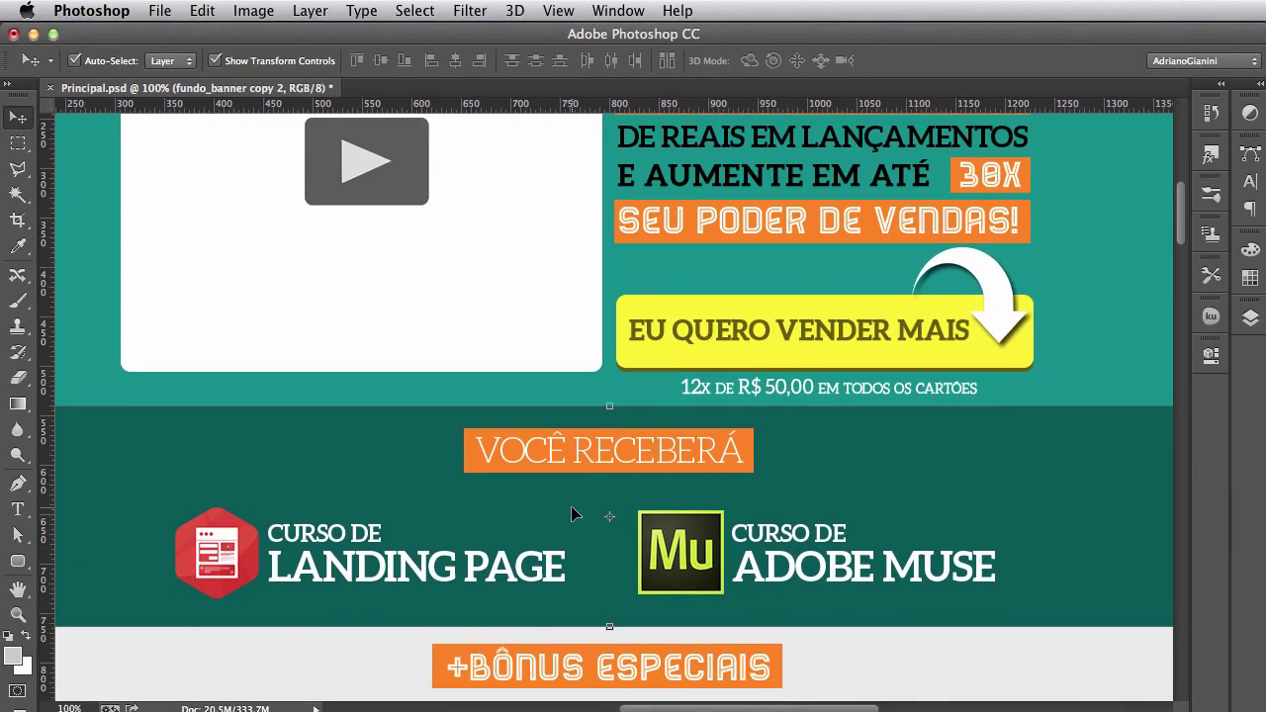
pyautogui.press('super+Tab')
pyautogui.press('Escape')
pyautogui.press('super+Tab')
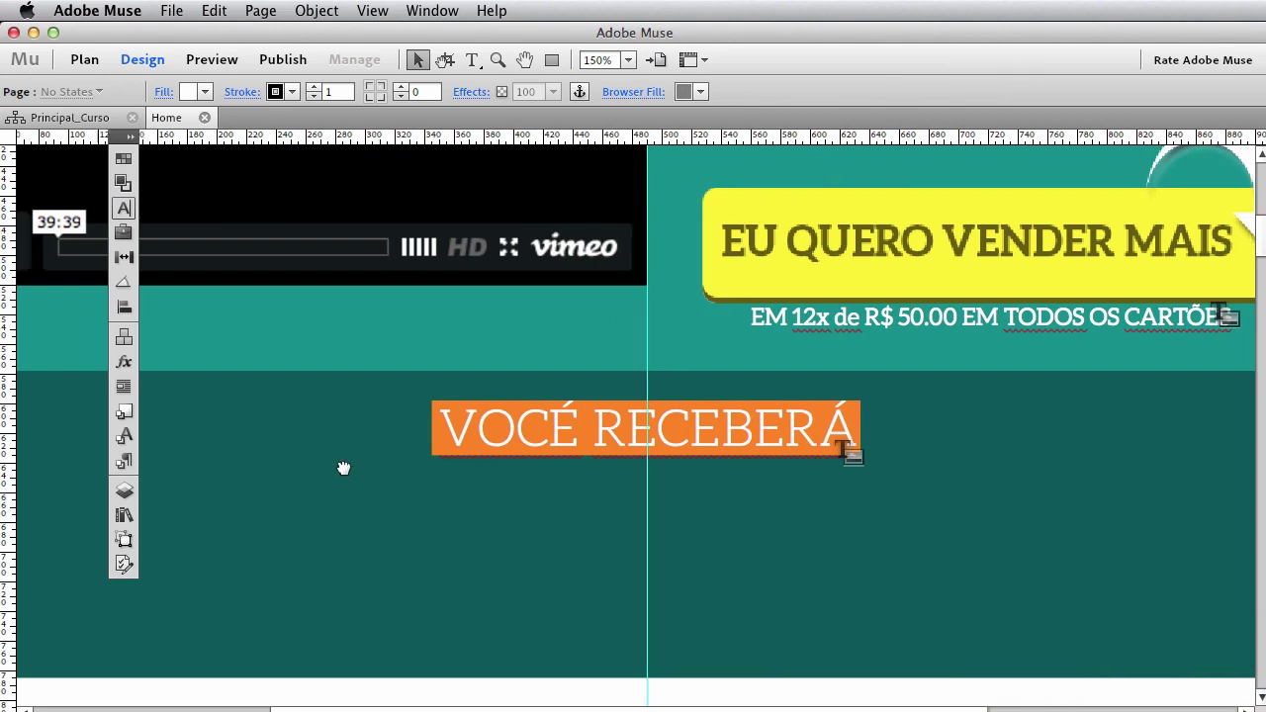
# Import the landing page icon iconLANDINGPAGE.psd from the imagens folder.
pyautogui.moveTo(342, 466); pyautogui.dragTo(365, 462)
pyautogui.press('super+minus')
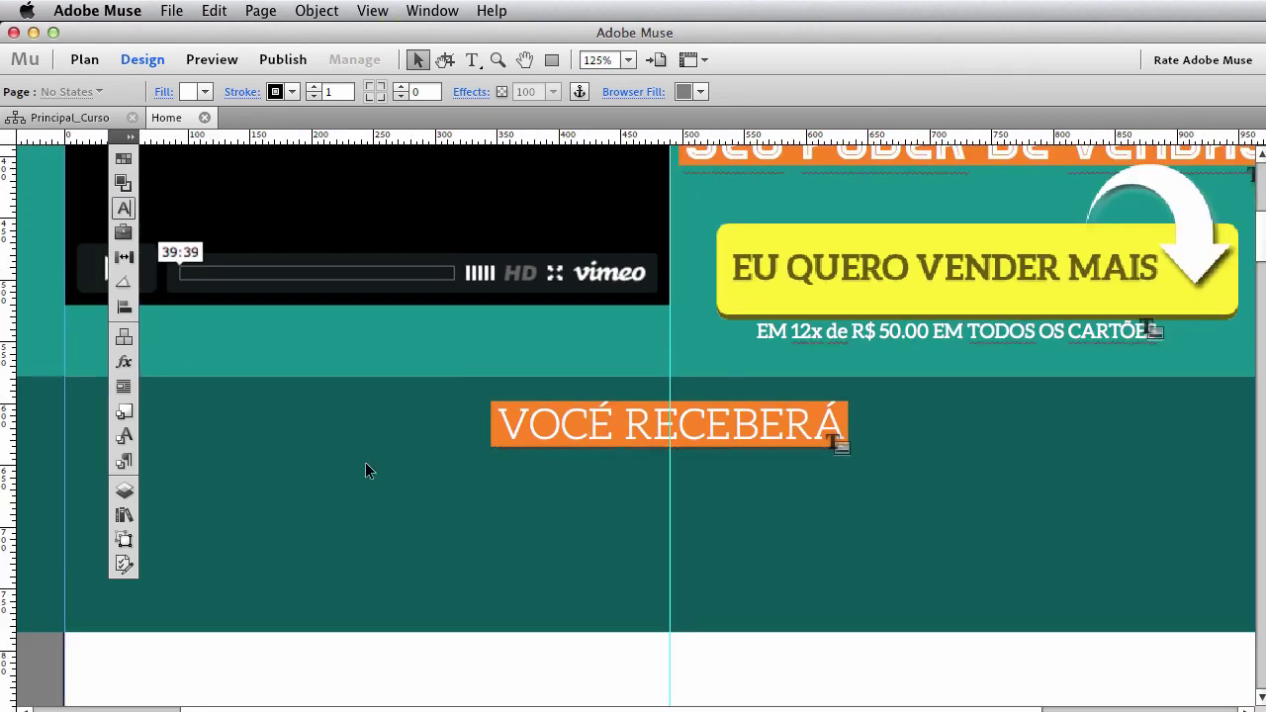
pyautogui.hscroll(2, 396, 465)
pyautogui.press('super+d')
pyautogui.moveTo(831, 226); pyautogui.dragTo(326, 126)
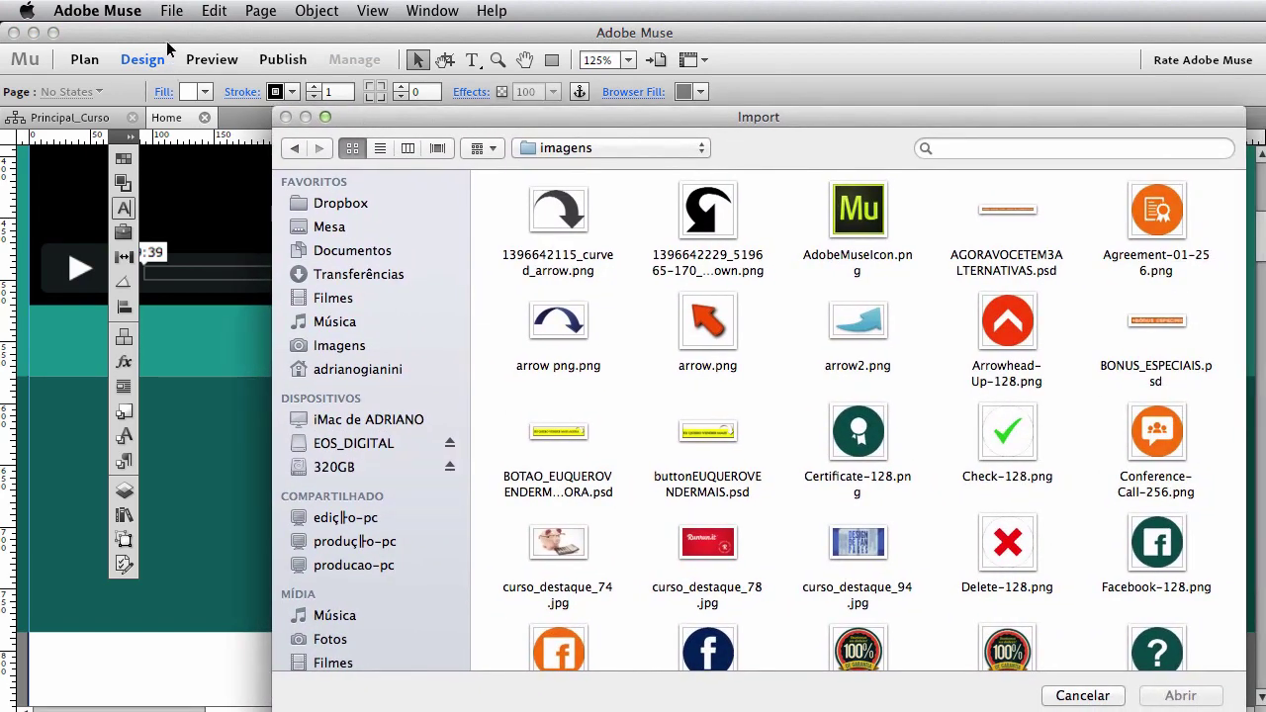
pyautogui.click(172, 11)
pyautogui.press('Escape')
pyautogui.moveTo(618, 123); pyautogui.dragTo(574, 103)
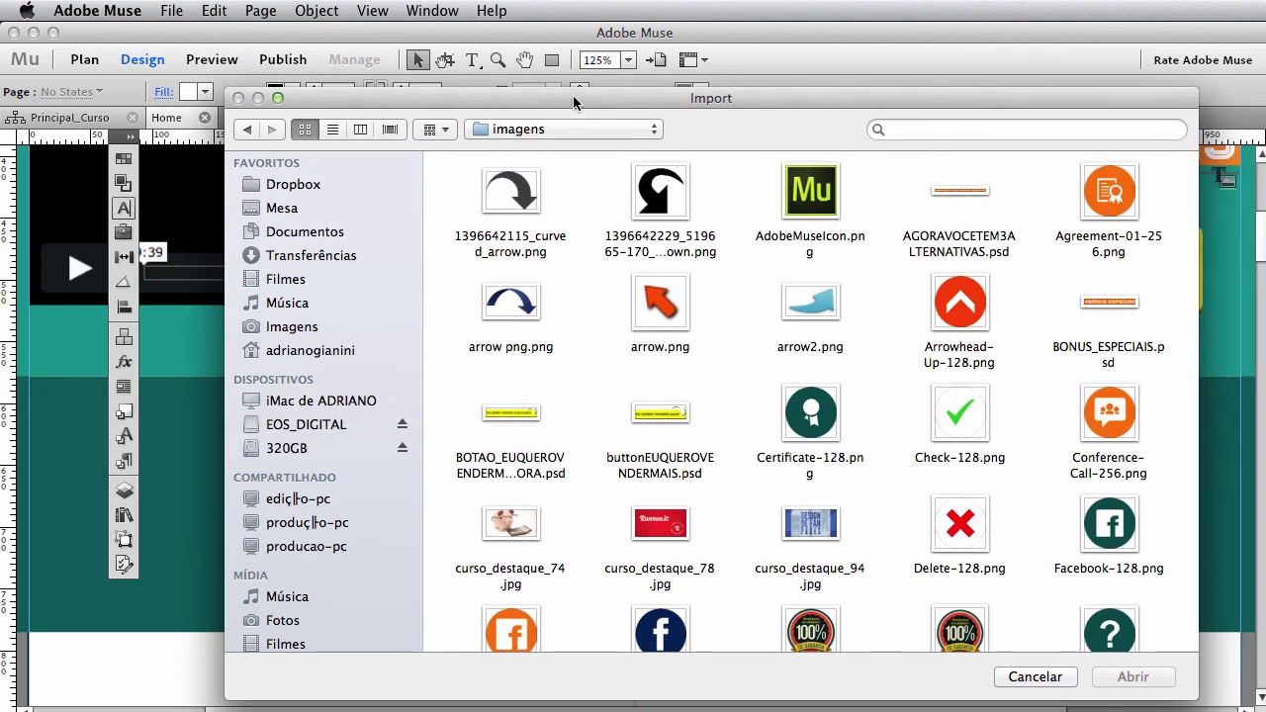
pyautogui.scroll(-1, 663, 275)
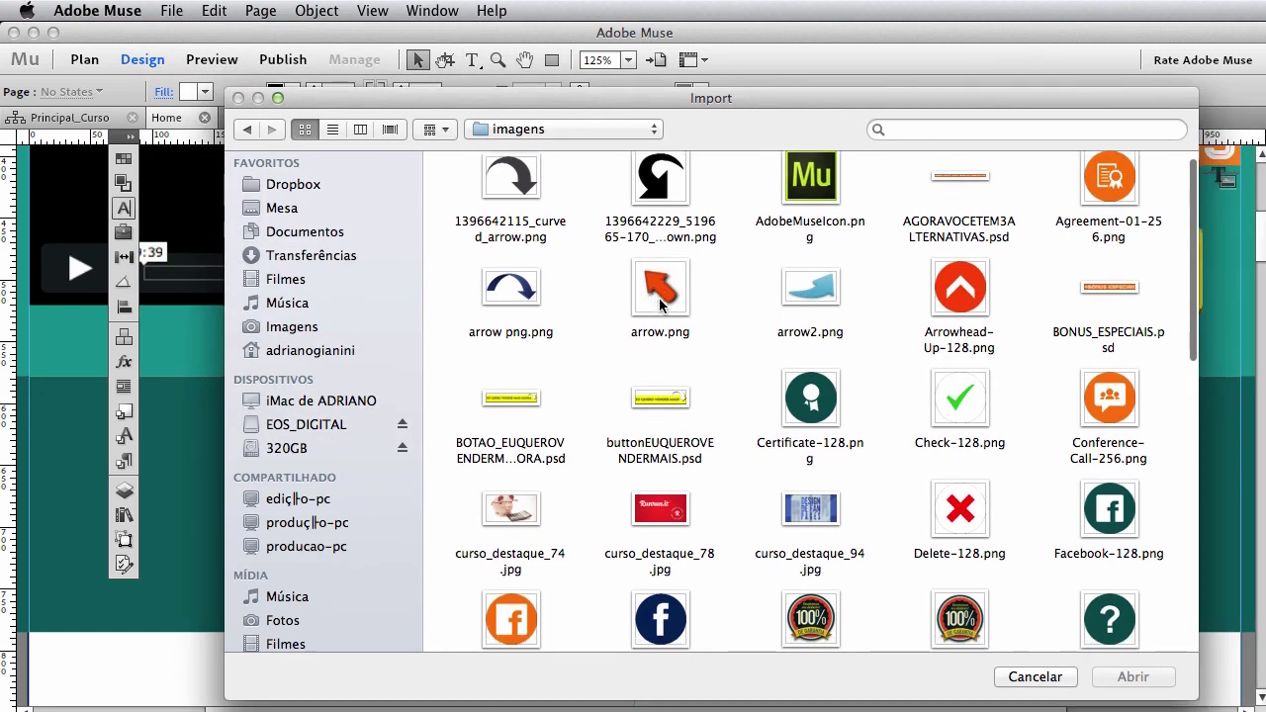
pyautogui.click(790, 376)
pyautogui.scroll(-5, 790, 376)
pyautogui.scroll(-5, 790, 376)
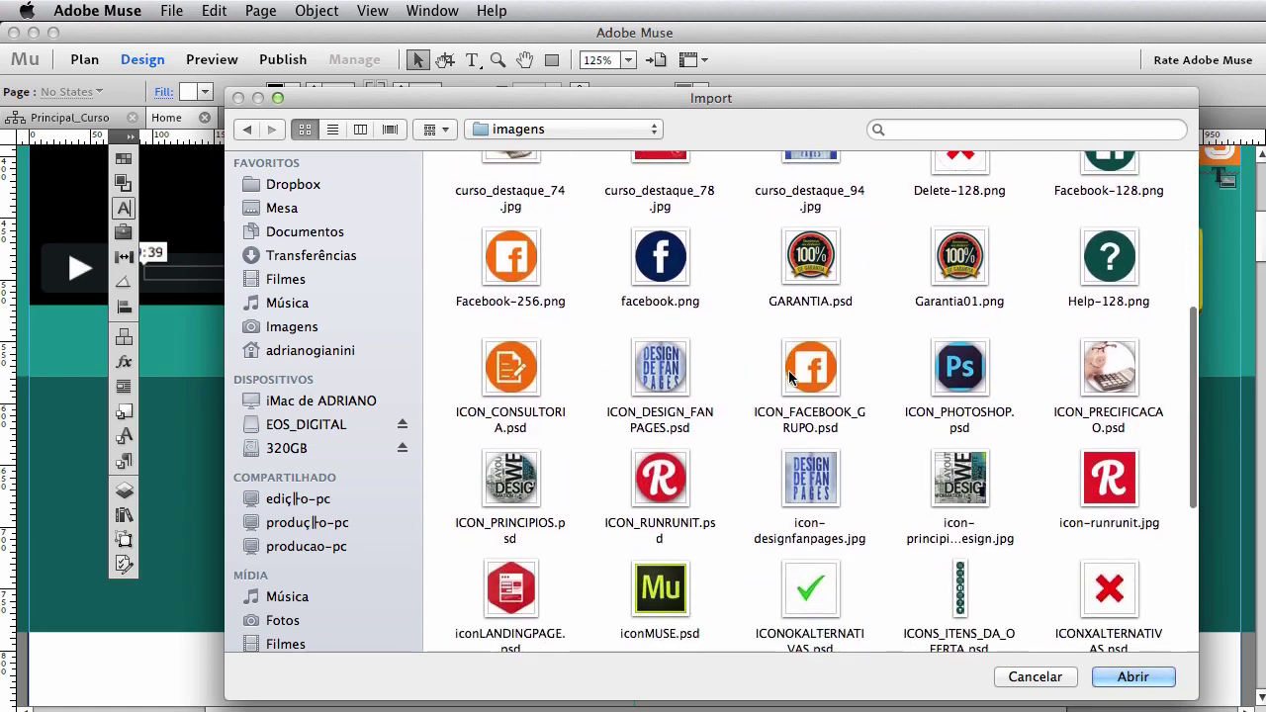
pyautogui.click(532, 480)
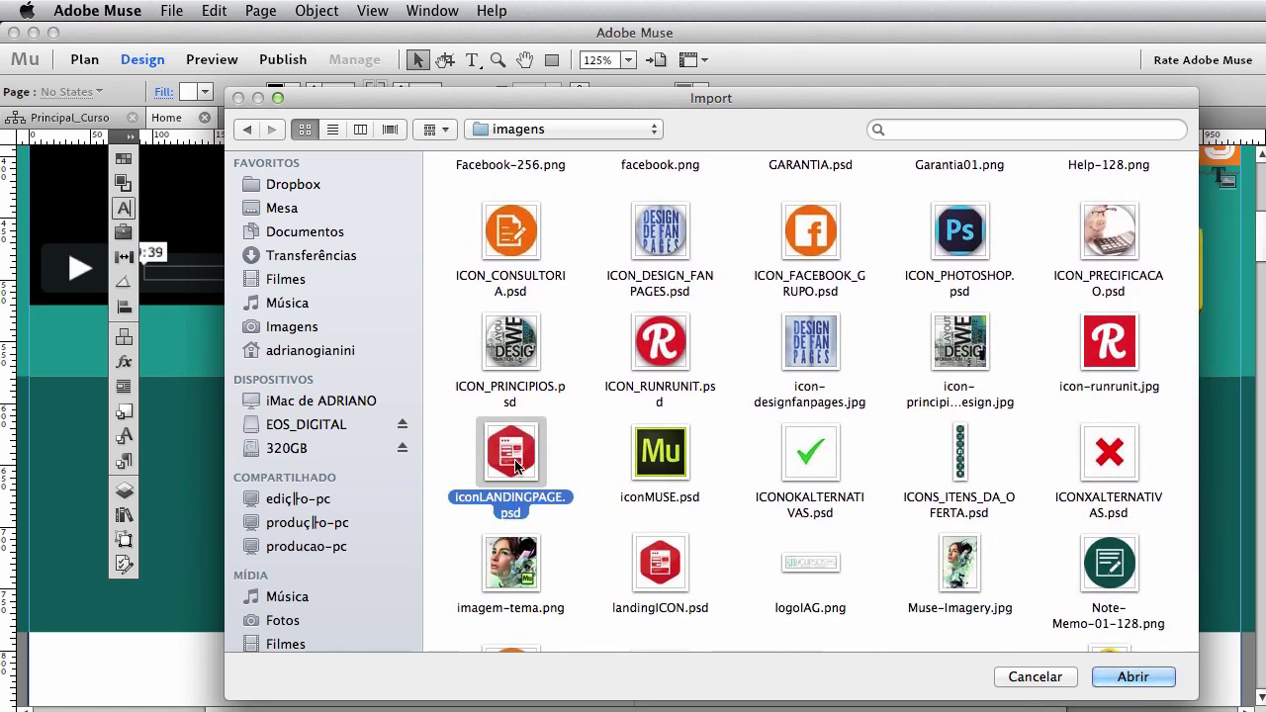
pyautogui.click(660, 566)
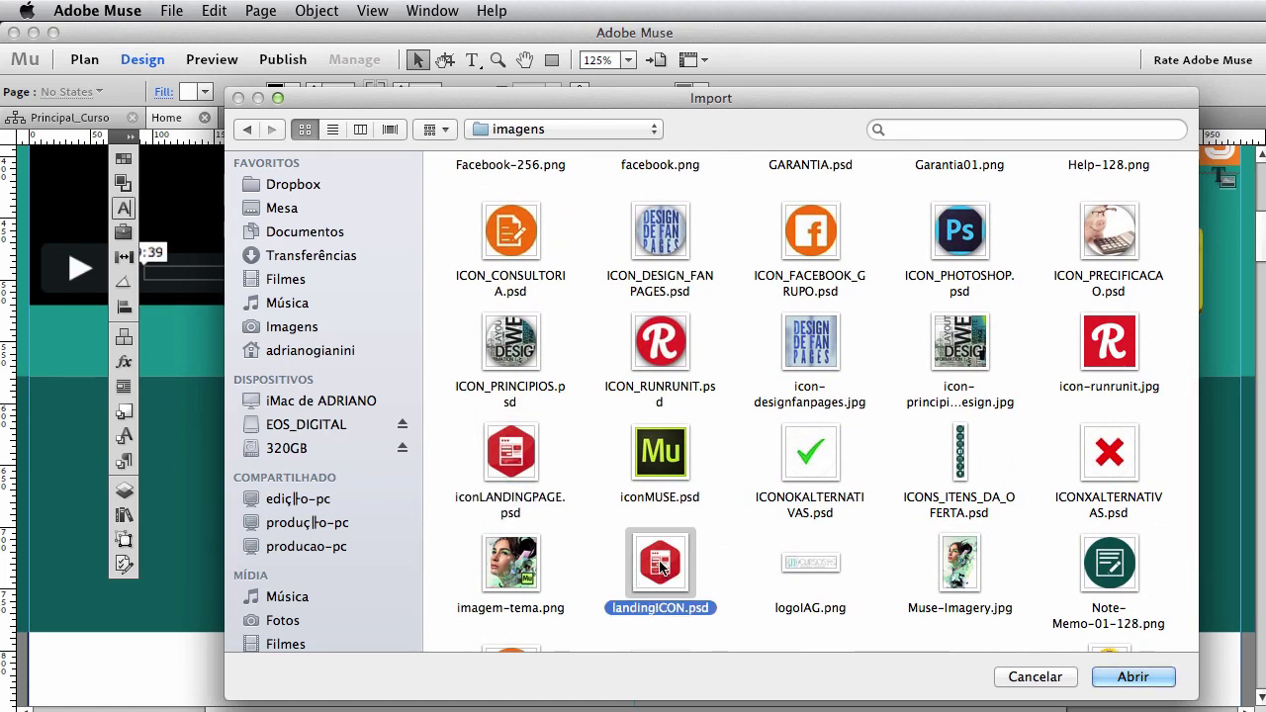
pyautogui.click(733, 572)
pyautogui.doubleClick(534, 457)
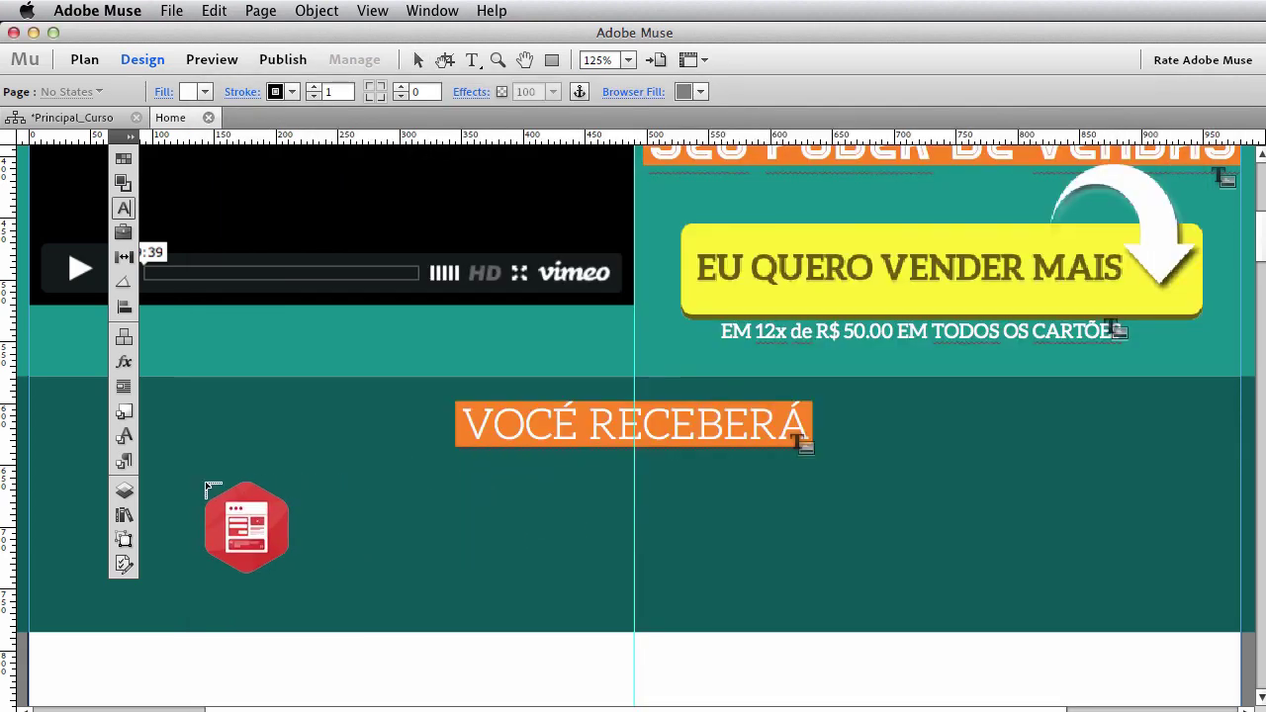
# Place the red landing page icon in the dark teal section below the heading, flush with the left page margin.
pyautogui.click(161, 486)
pyautogui.moveTo(239, 543); pyautogui.dragTo(111, 544)
pyautogui.click(267, 531)
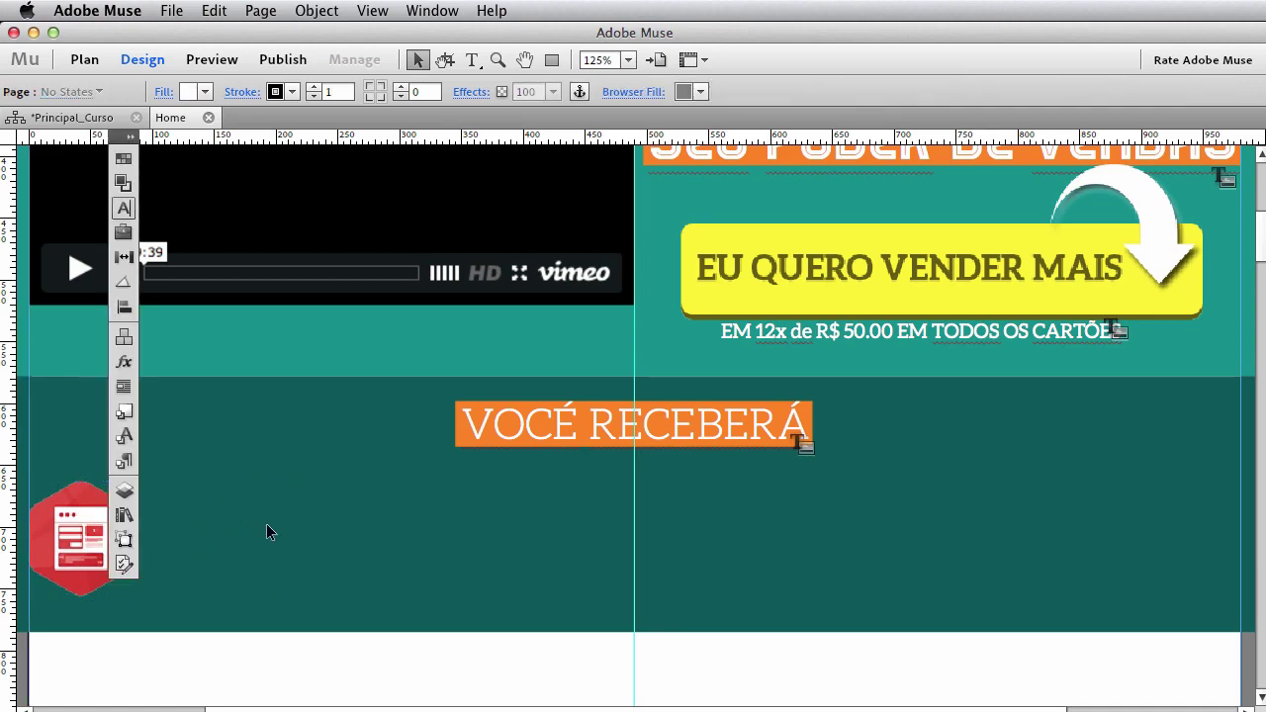
# Add a text frame about 385 by 65 px beside the red icon, reading "CURSO DE" and "LANDING PAGE" on two lines.
pyautogui.press('super+minus')
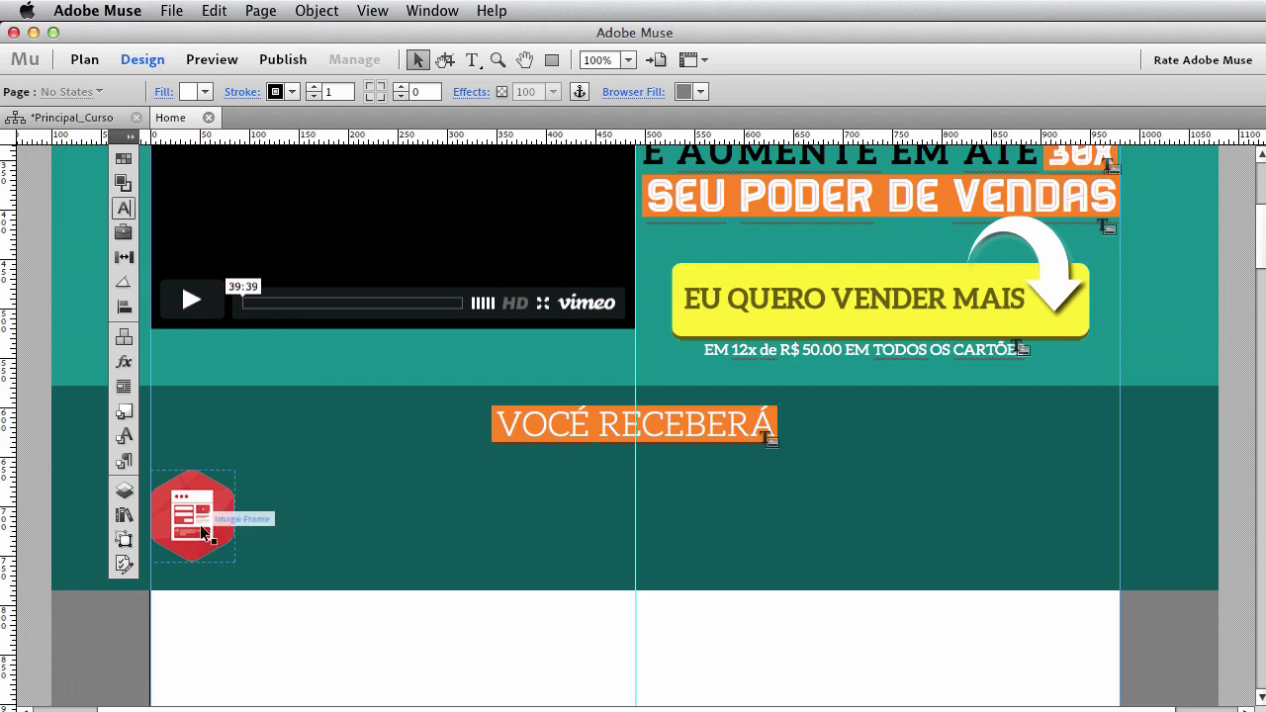
pyautogui.click(473, 60)
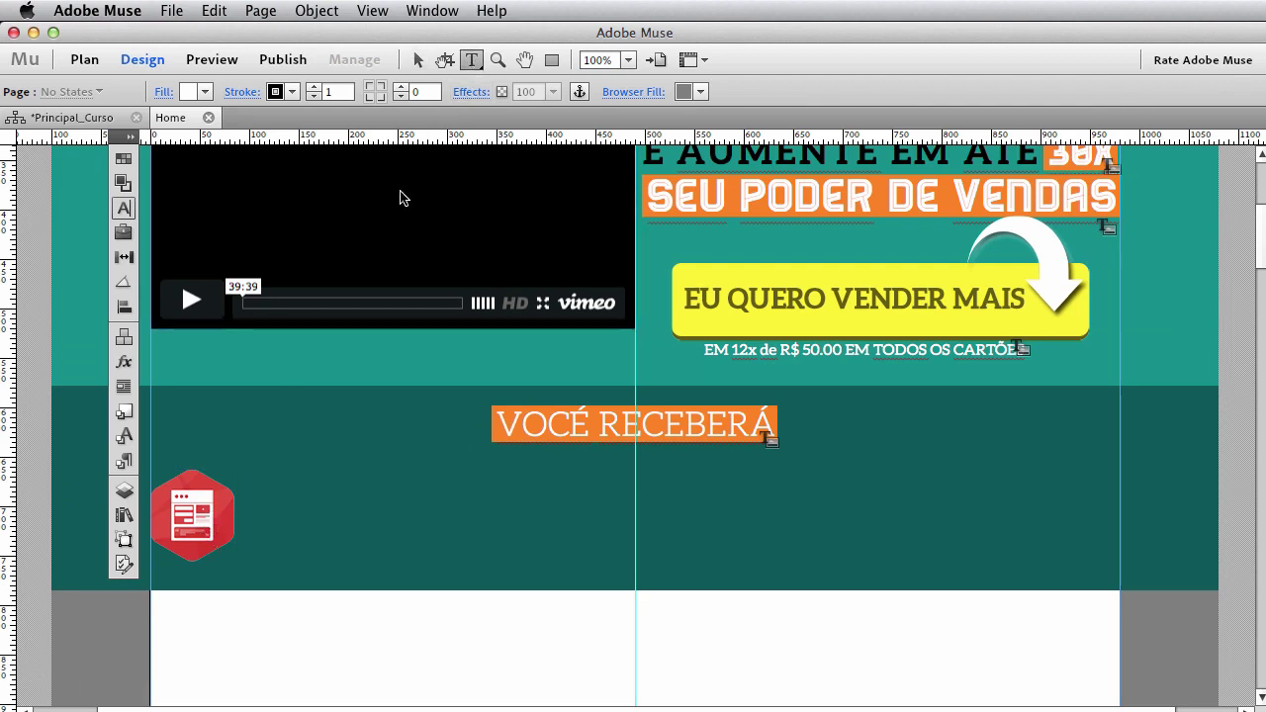
pyautogui.moveTo(245, 485); pyautogui.dragTo(626, 551)
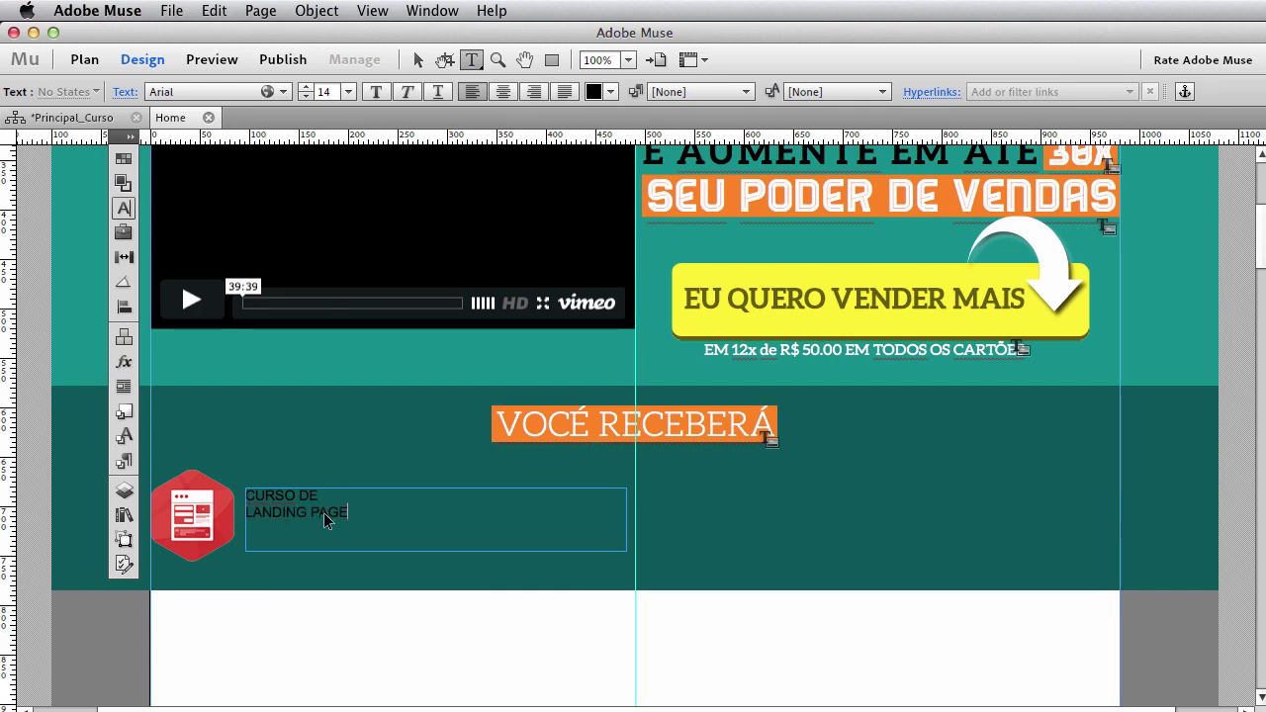
# Set both lines of the course title to the Aleo font in white (FFFFFF).
pyautogui.press('super+a')
pyautogui.click(282, 90)
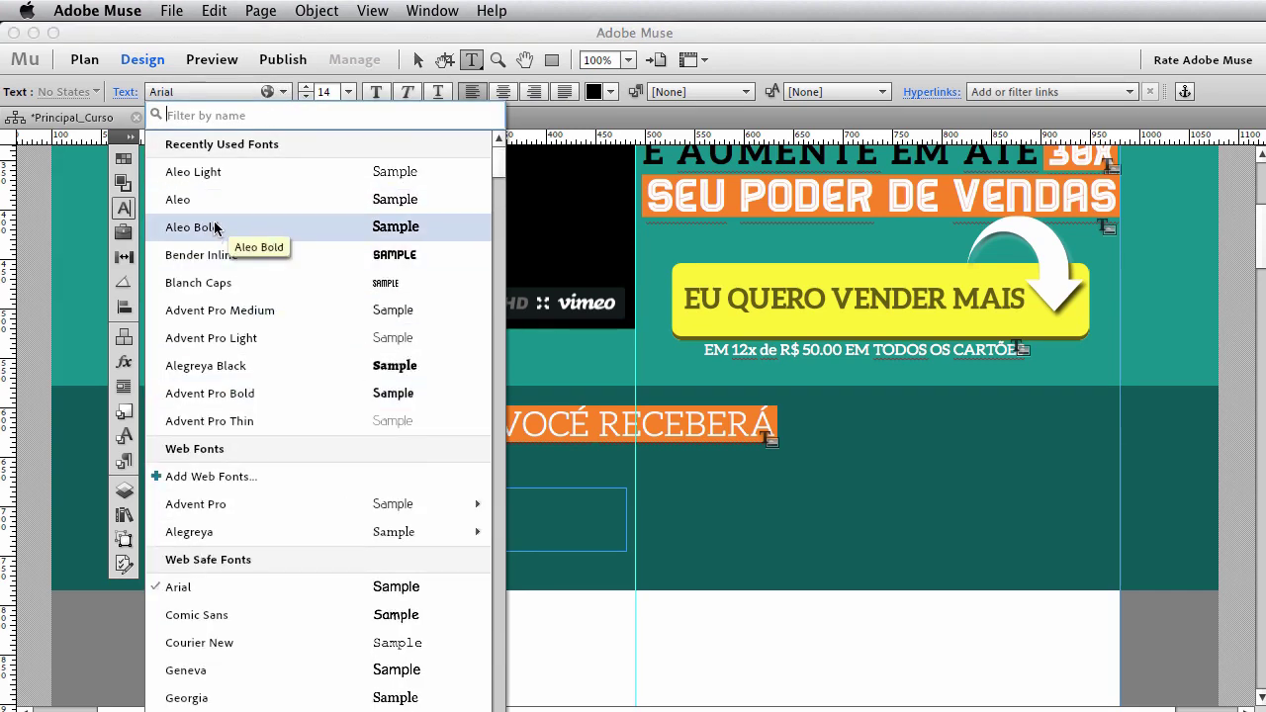
pyautogui.click(215, 200)
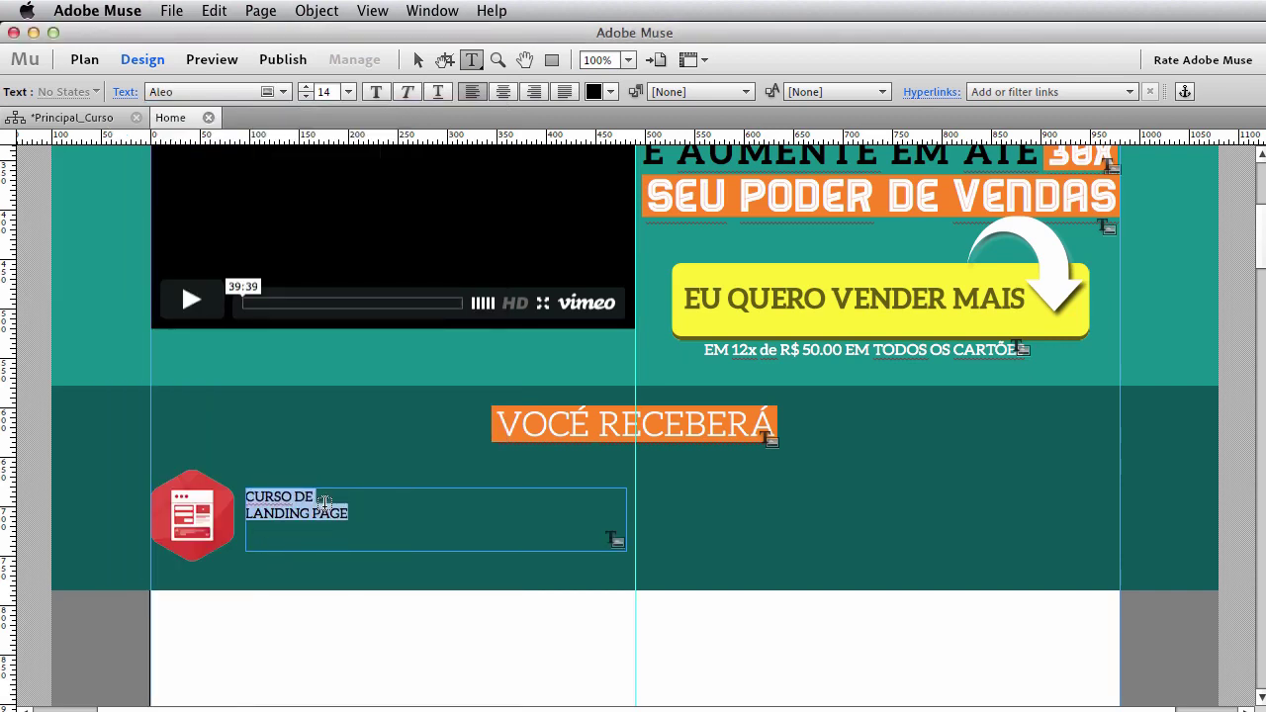
pyautogui.click(321, 495)
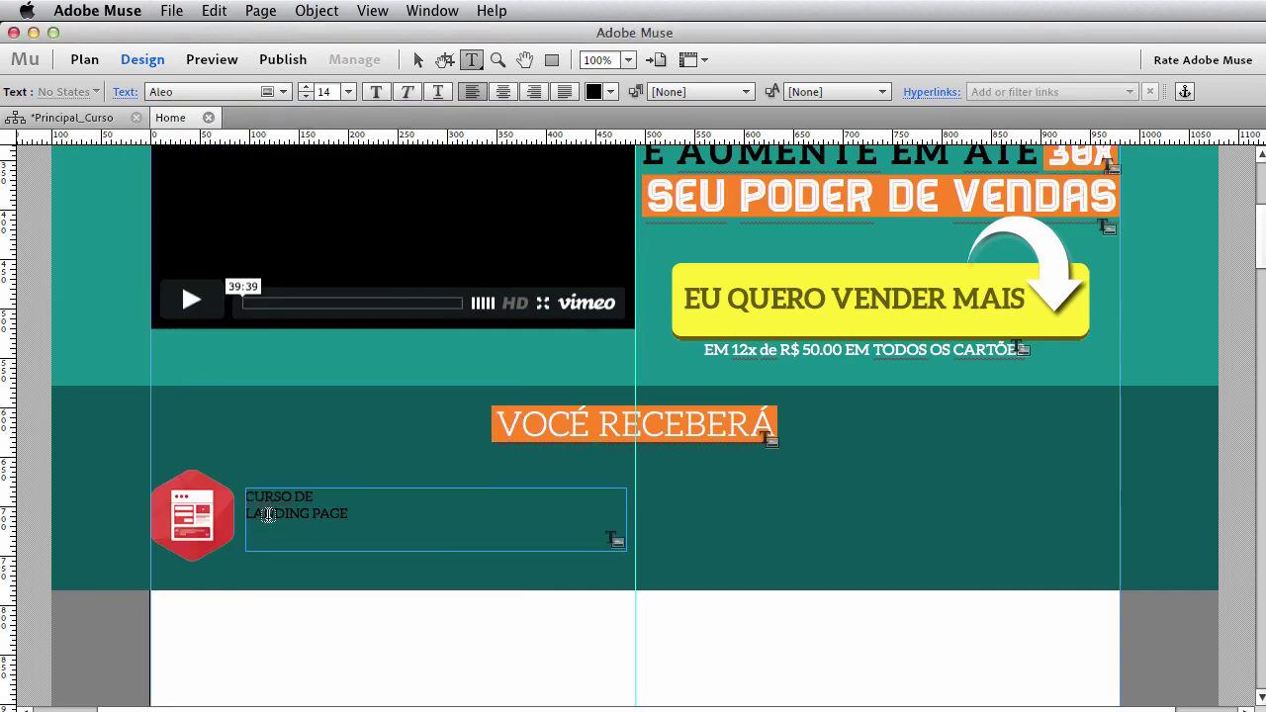
pyautogui.tripleClick(267, 514)
pyautogui.press('super+a')
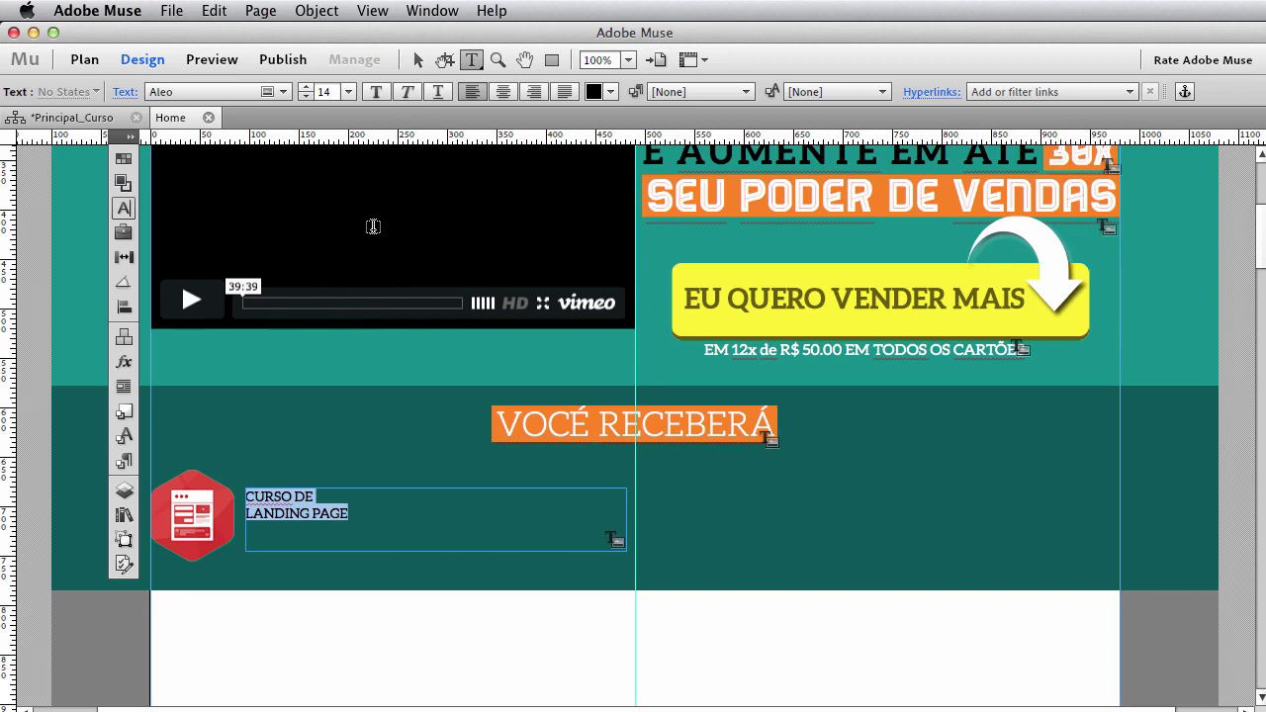
pyautogui.click(598, 91)
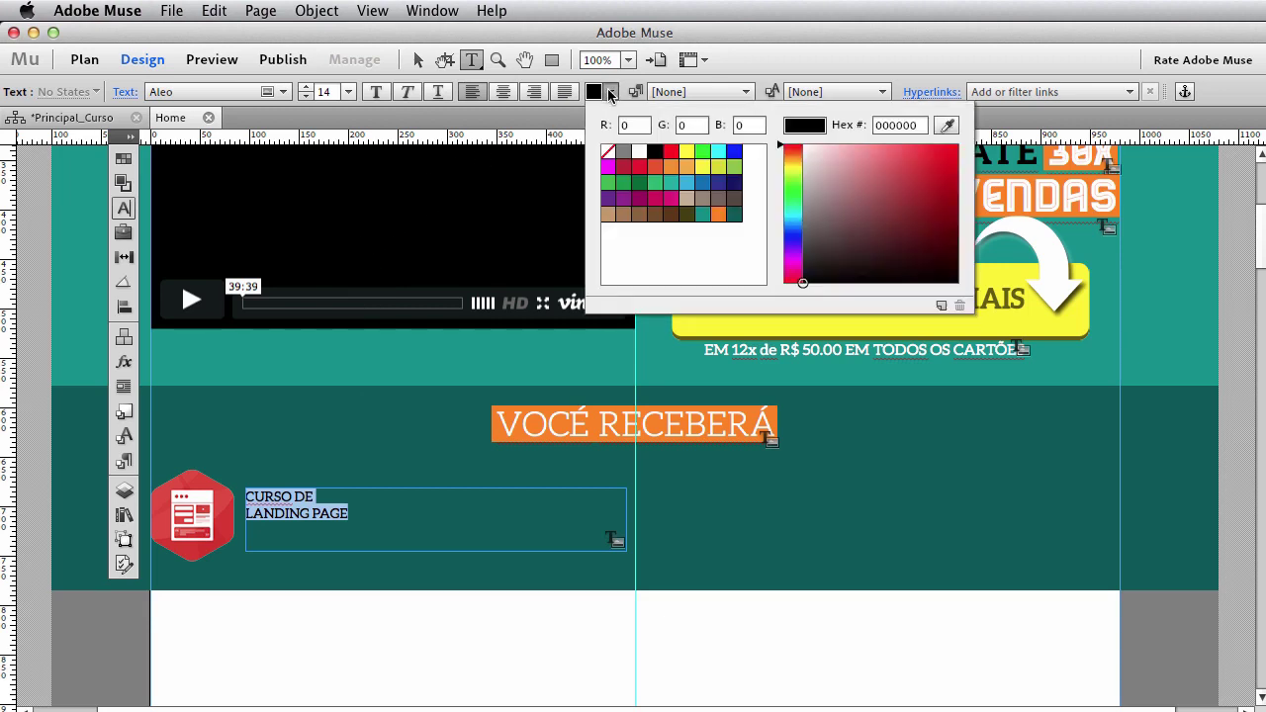
pyautogui.click(639, 152)
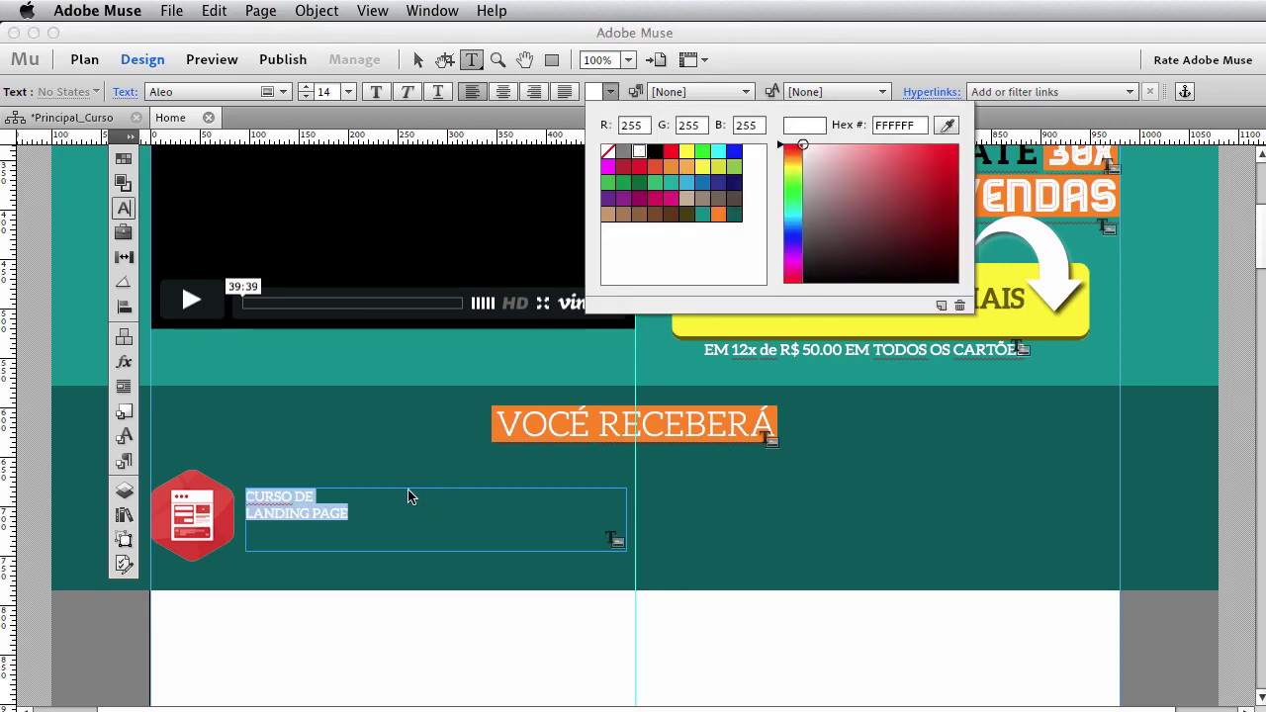
pyautogui.click(354, 523)
# Set the "CURSO DE" line to size 20 in Aleo Light.
pyautogui.click(316, 497)
pyautogui.hotkey('shift', 'Left')
pyautogui.hotkey('shift', 'Left')
pyautogui.hotkey('shift', 'Left')
pyautogui.hotkey('shift', 'Left')
pyautogui.hotkey('shift', 'Left')
pyautogui.hotkey('shift', 'Left')
pyautogui.hotkey('shift', 'Left')
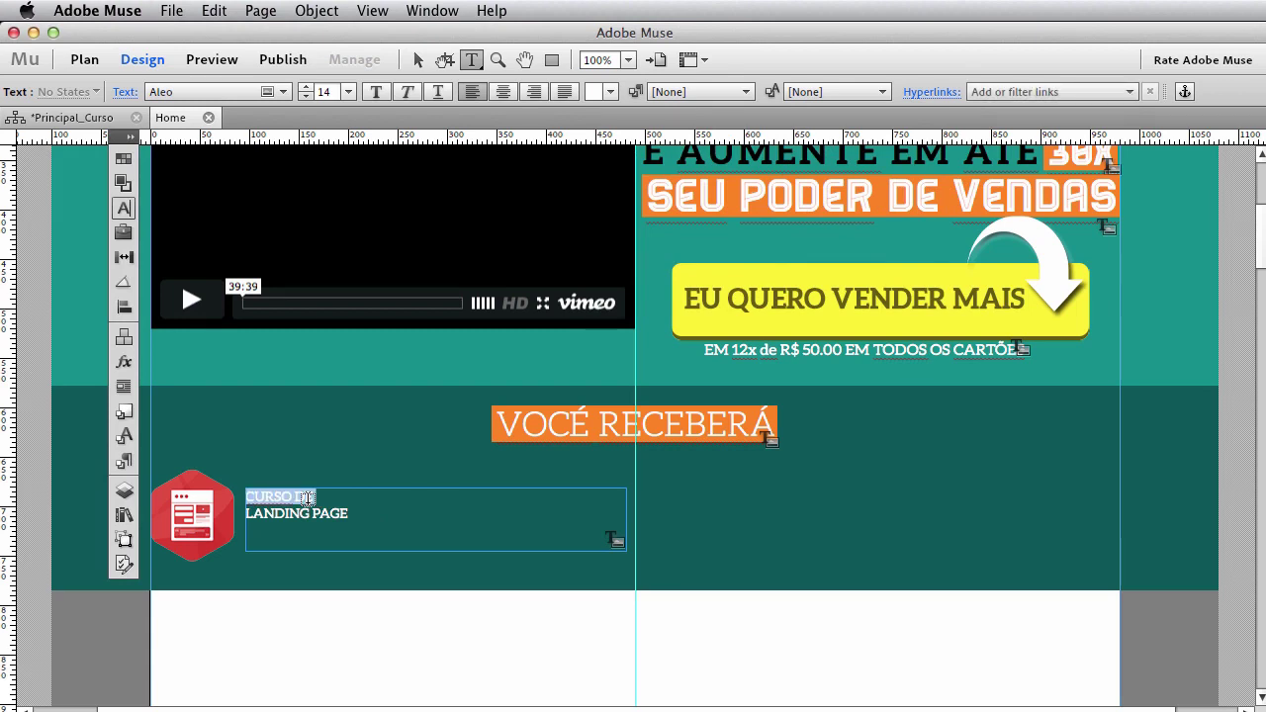
pyautogui.click(305, 87)
pyautogui.click(305, 87)
pyautogui.click(304, 87)
pyautogui.click(304, 87)
pyautogui.click(305, 87)
pyautogui.click(305, 87)
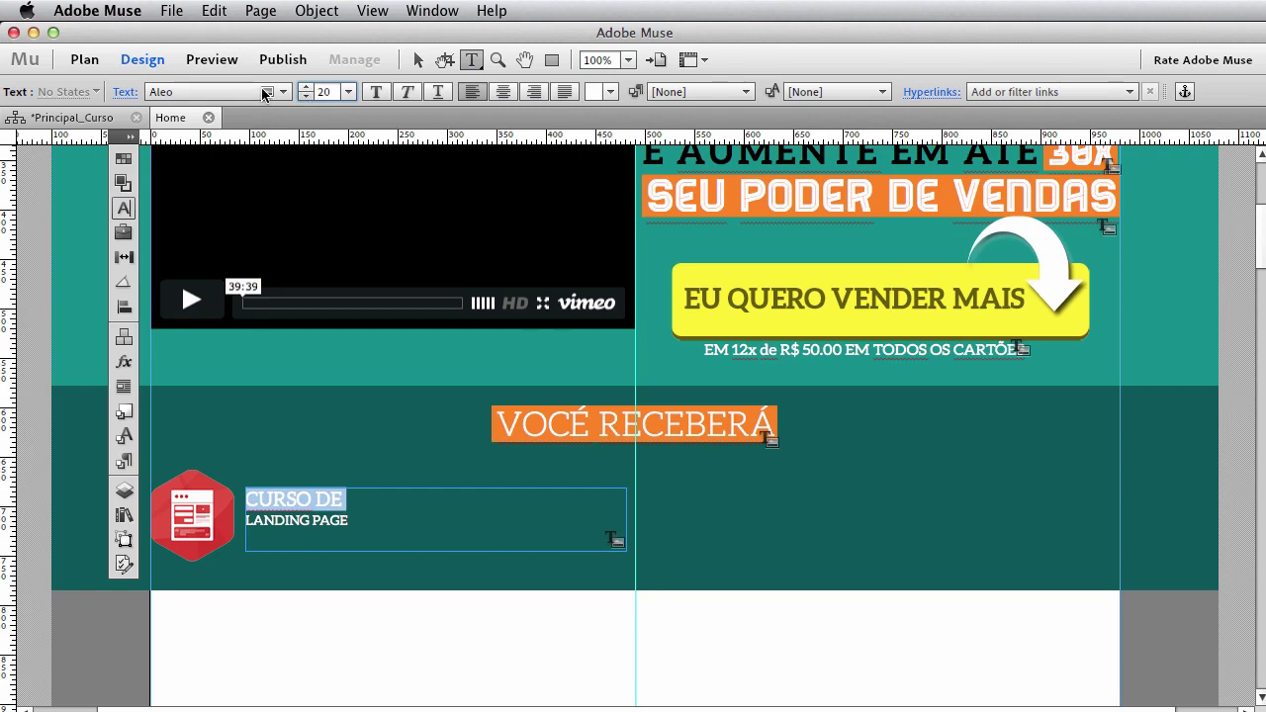
pyautogui.click(265, 91)
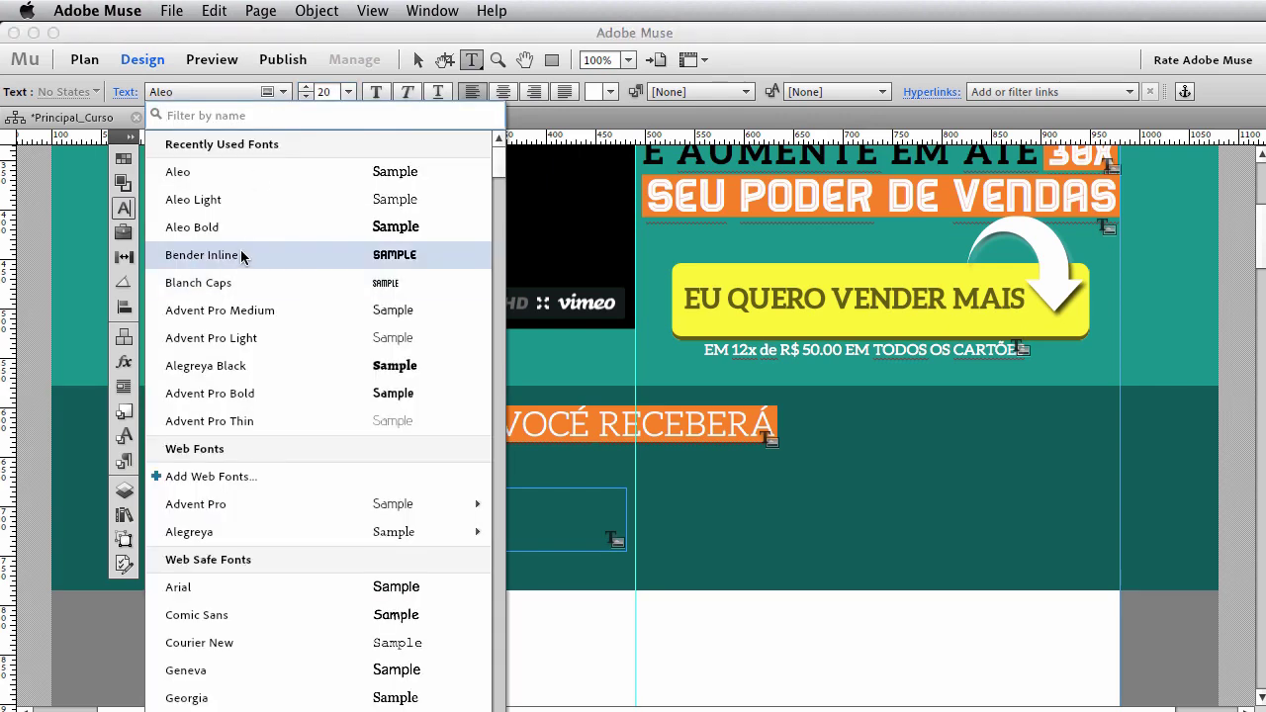
pyautogui.click(237, 198)
pyautogui.click(328, 509)
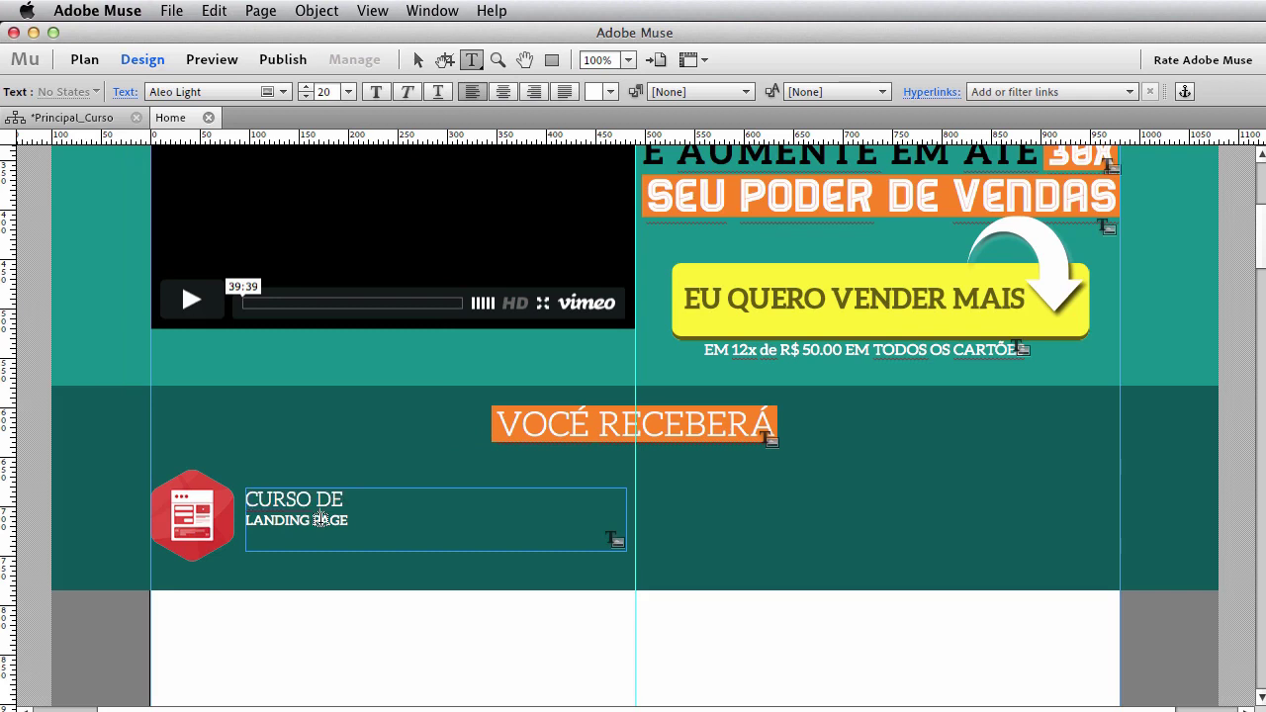
# Set the "LANDING PAGE" line to size 40.
pyautogui.press('super+a')
pyautogui.doubleClick(320, 520)
pyautogui.tripleClick(320, 520)
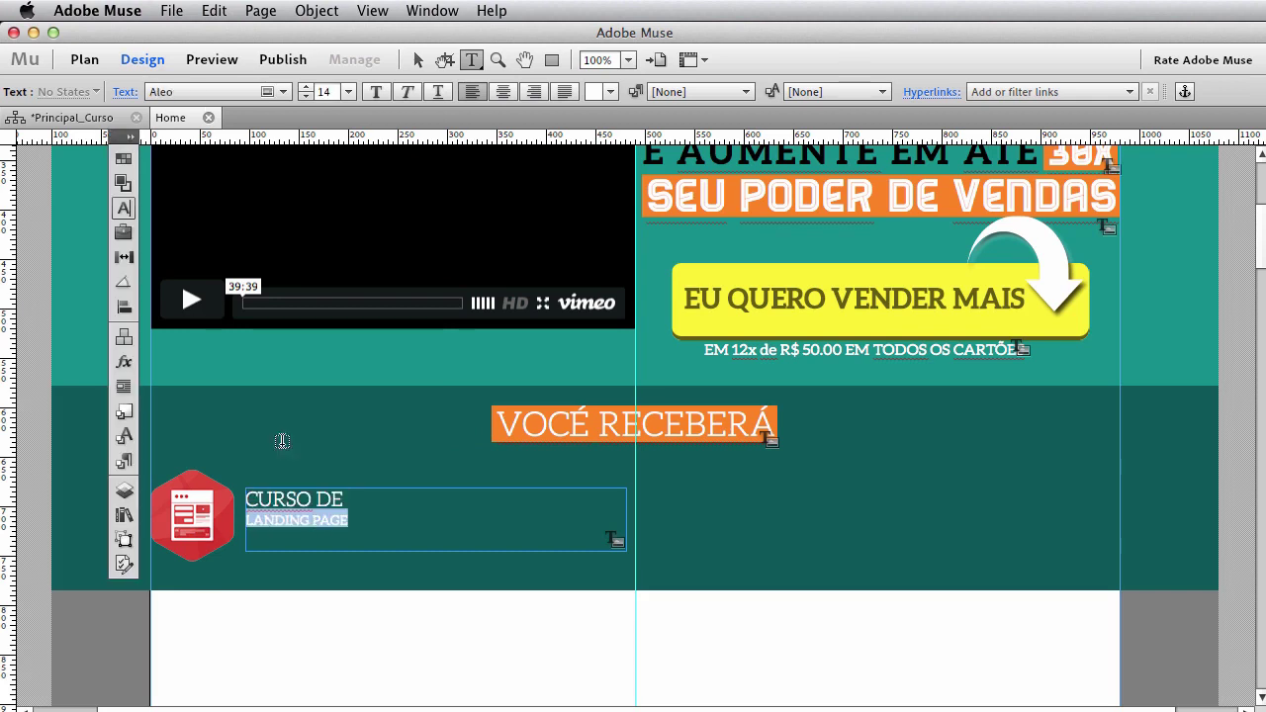
pyautogui.click(330, 90)
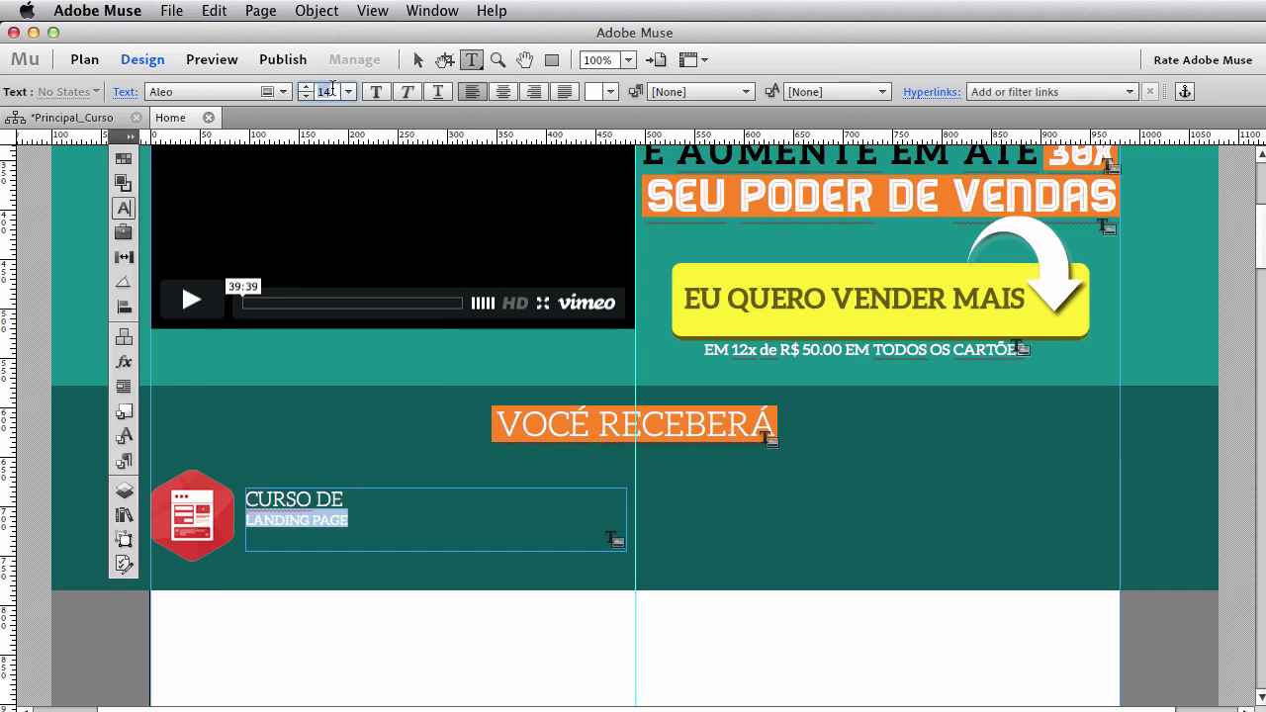
pyautogui.press('Return')
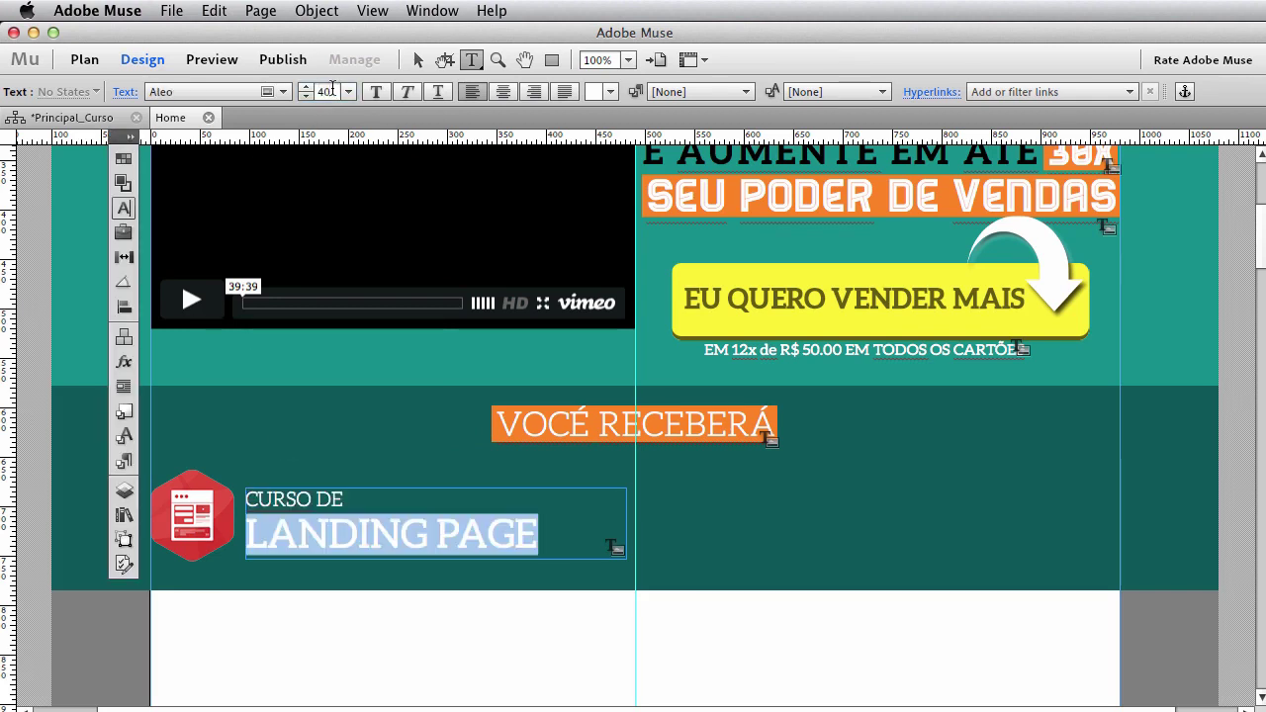
# Set the "LANDING PAGE" line to Aleo Bold.
pyautogui.click(282, 91)
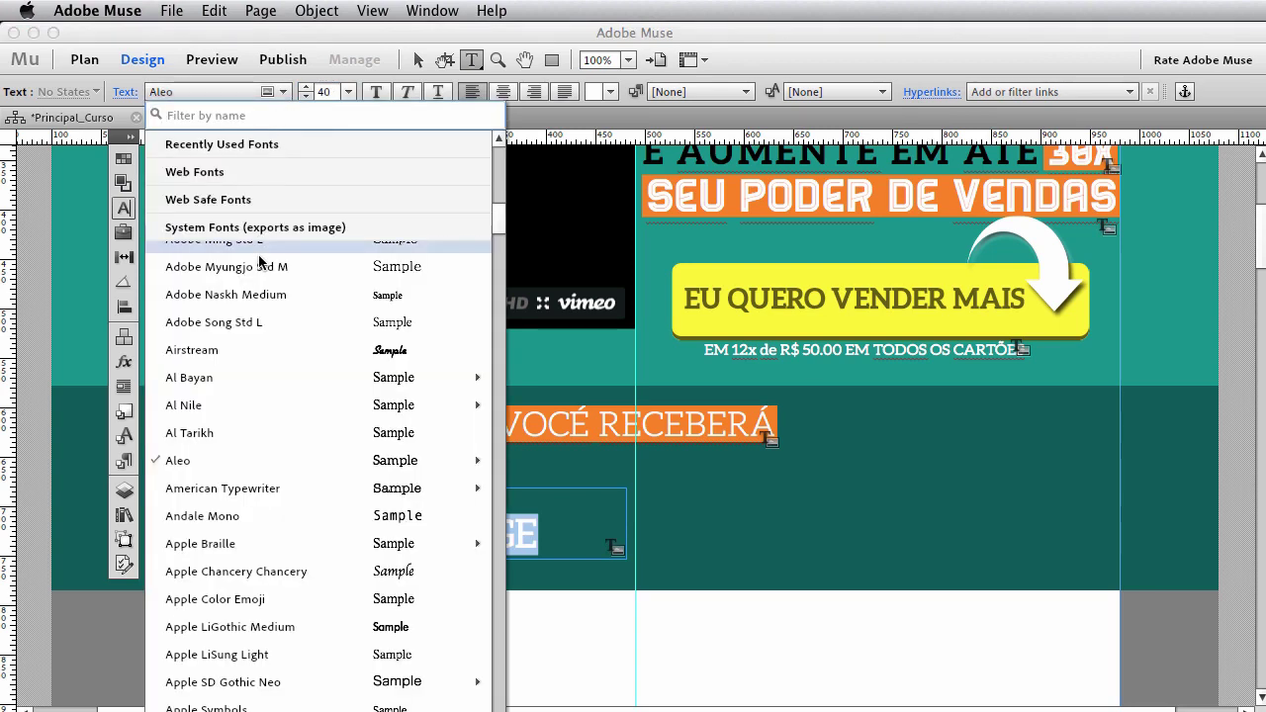
pyautogui.moveTo(242, 465)
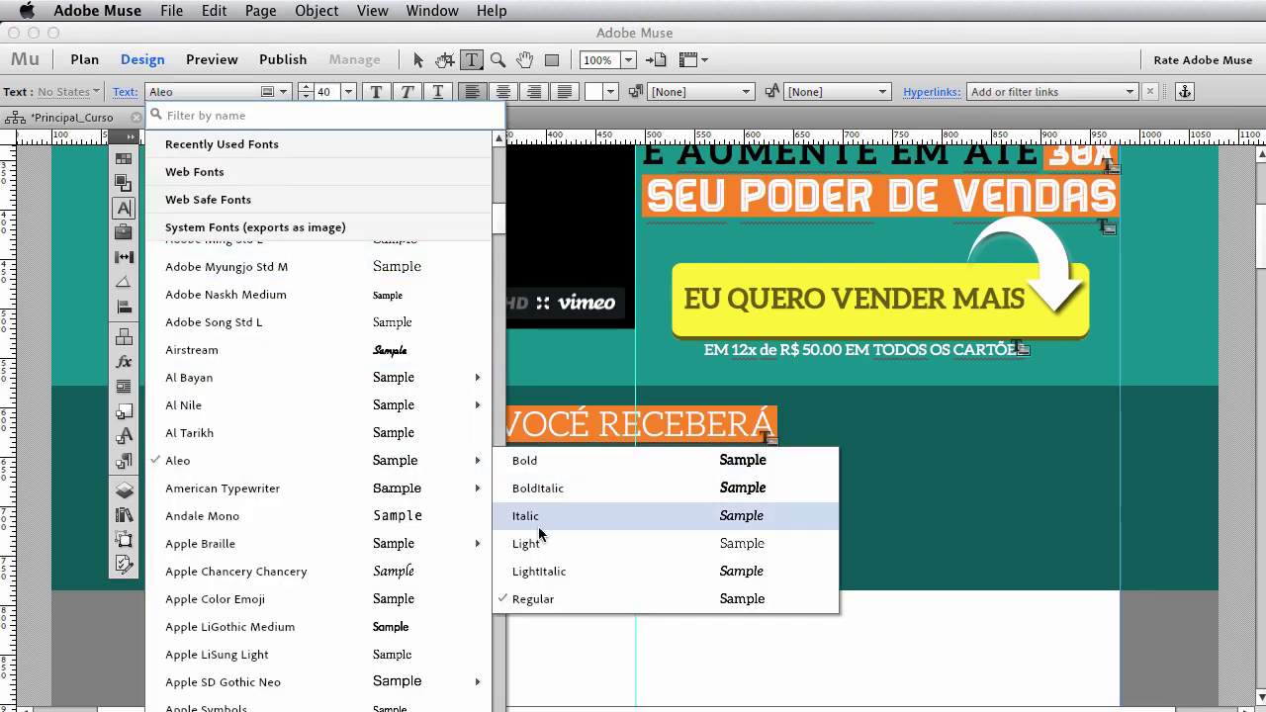
pyautogui.click(541, 465)
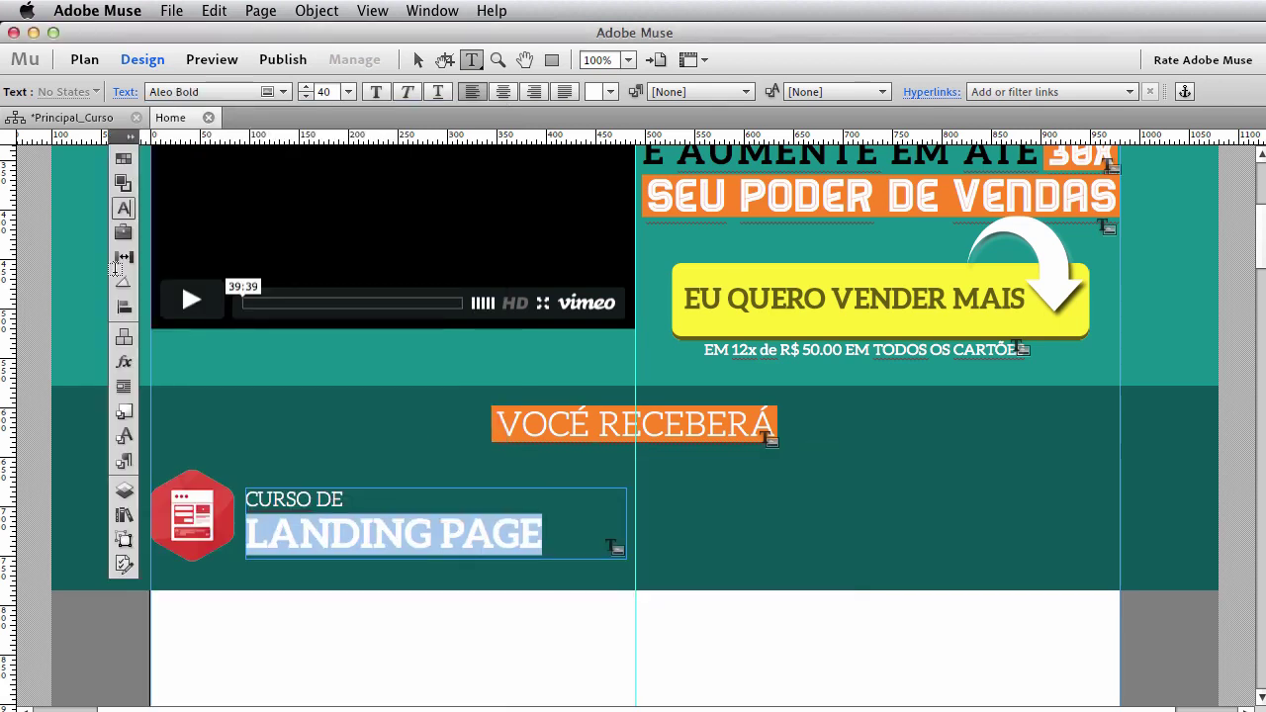
# Nudge the course title's text frame slightly up and closer to the red icon.
pyautogui.click(417, 60)
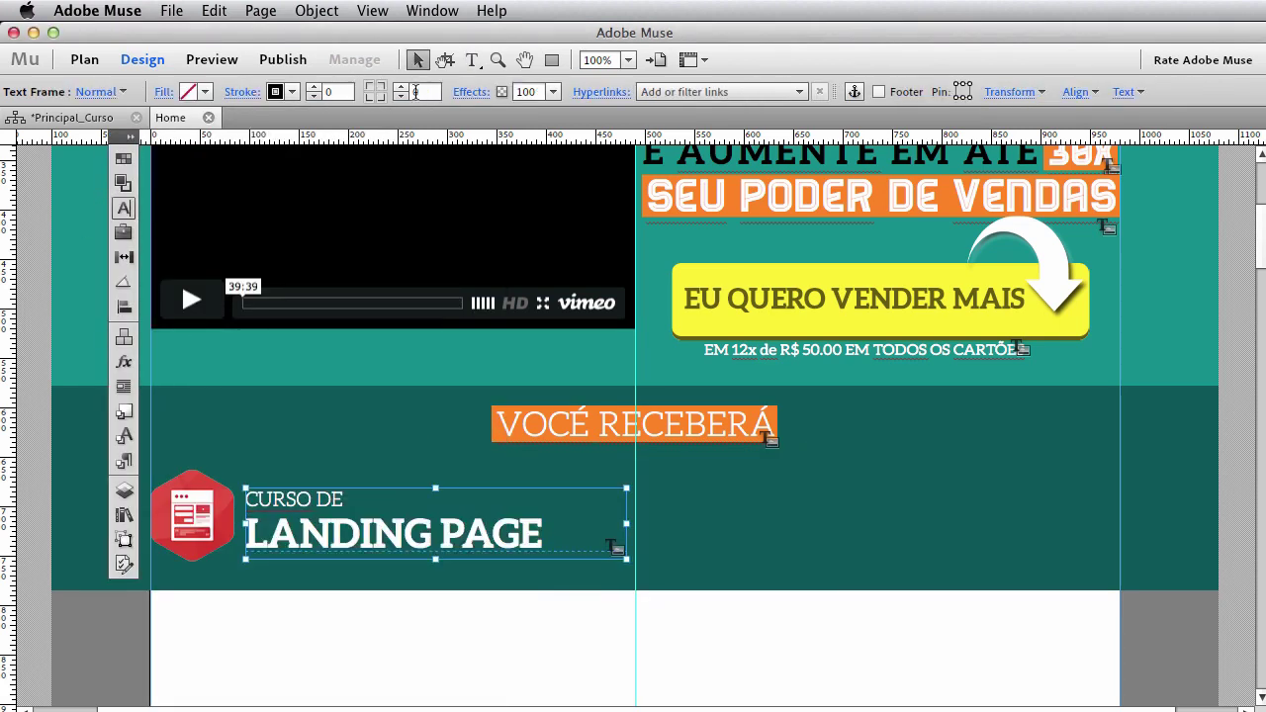
pyautogui.press('Up')
pyautogui.press('Up')
pyautogui.press('Up')
pyautogui.press('Up')
pyautogui.press('Up')
pyautogui.press('Up')
pyautogui.press('Up')
pyautogui.press('Left')
pyautogui.press('Left')
pyautogui.press('Left')
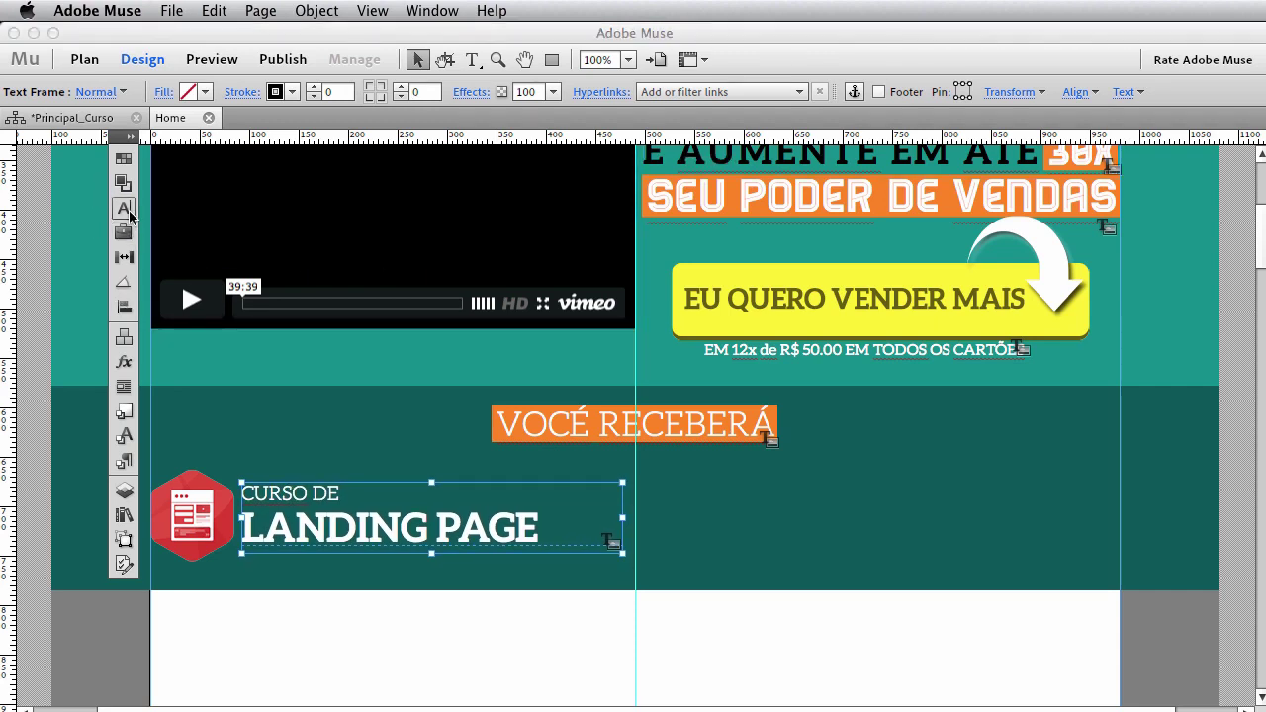
# Tighten the course title's line spacing to about 109%, and move the collapsed panels back to the page's outer edge.
pyautogui.press('super+t')
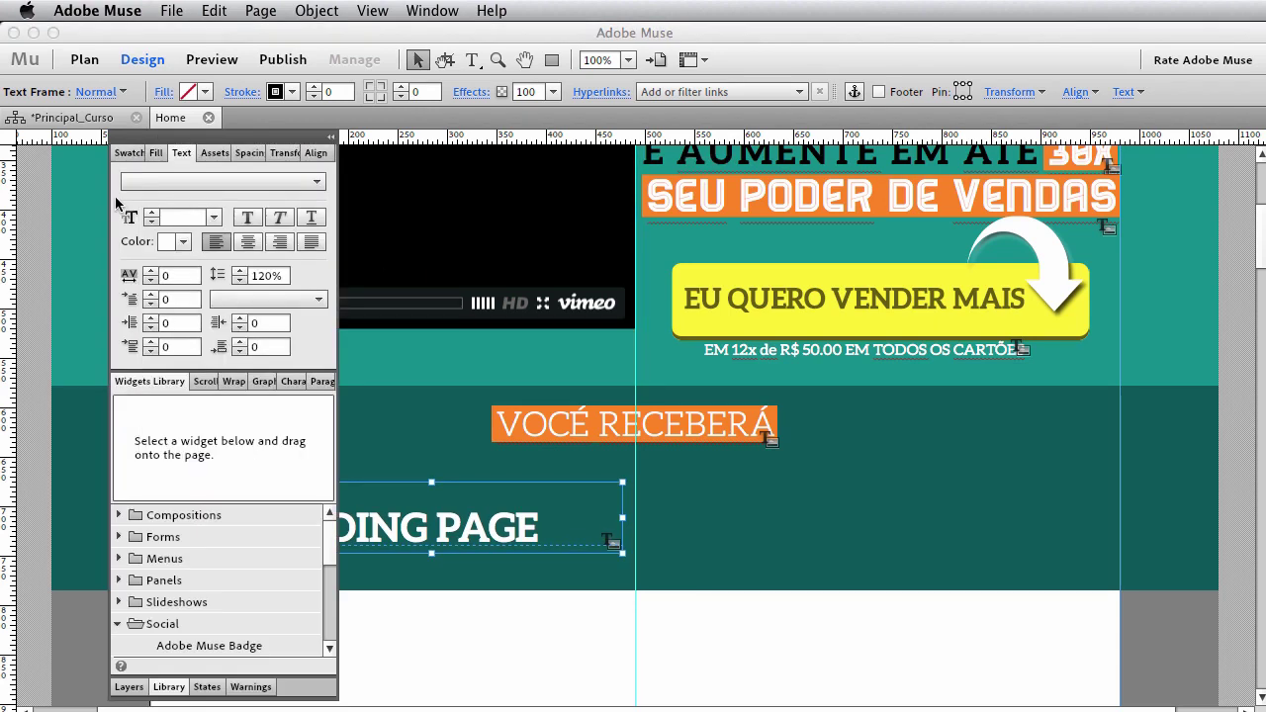
pyautogui.click(239, 281)
pyautogui.moveTo(230, 137); pyautogui.dragTo(748, 133)
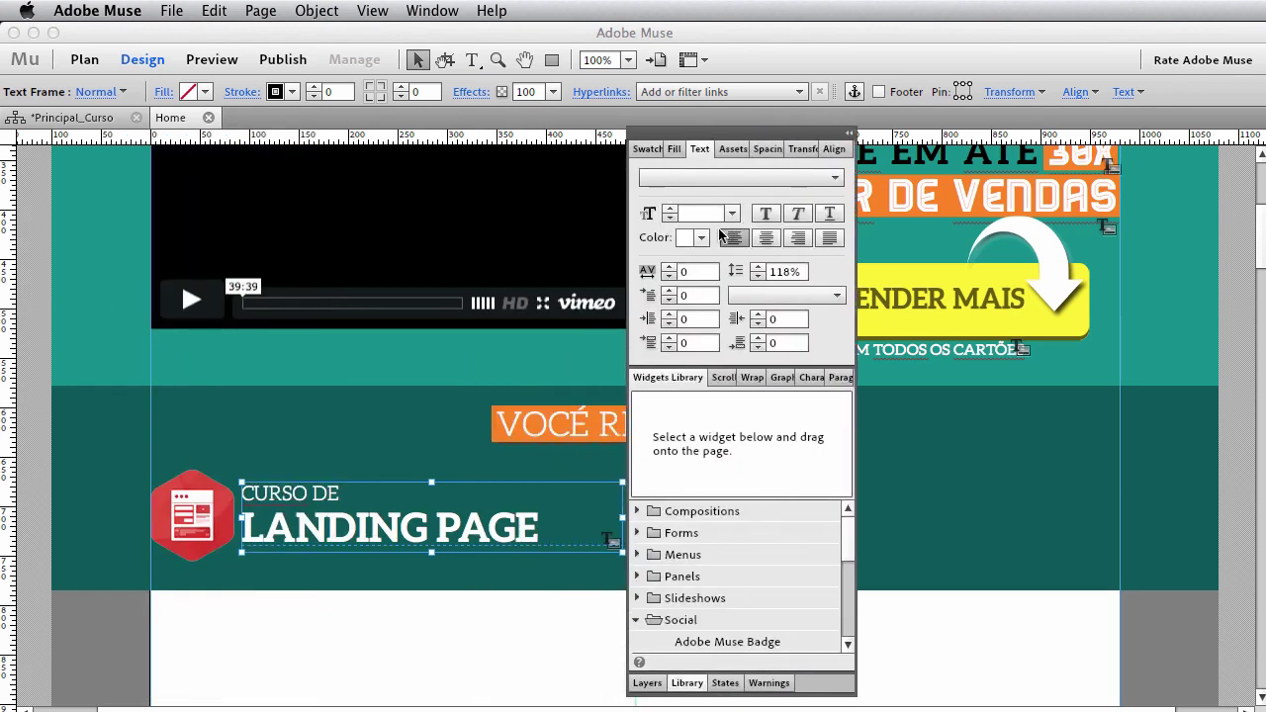
pyautogui.click(758, 277)
pyautogui.click(759, 277)
pyautogui.click(758, 277)
pyautogui.click(759, 277)
pyautogui.click(759, 276)
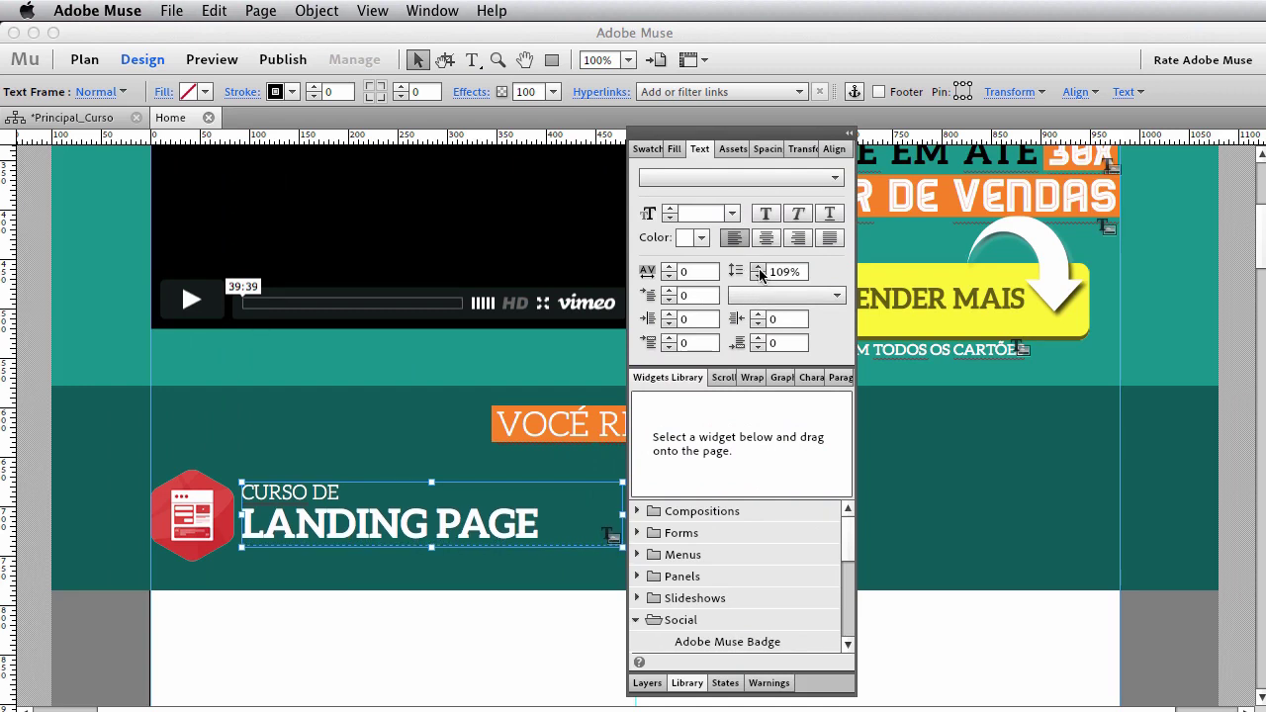
pyautogui.click(760, 267)
pyautogui.click(848, 135)
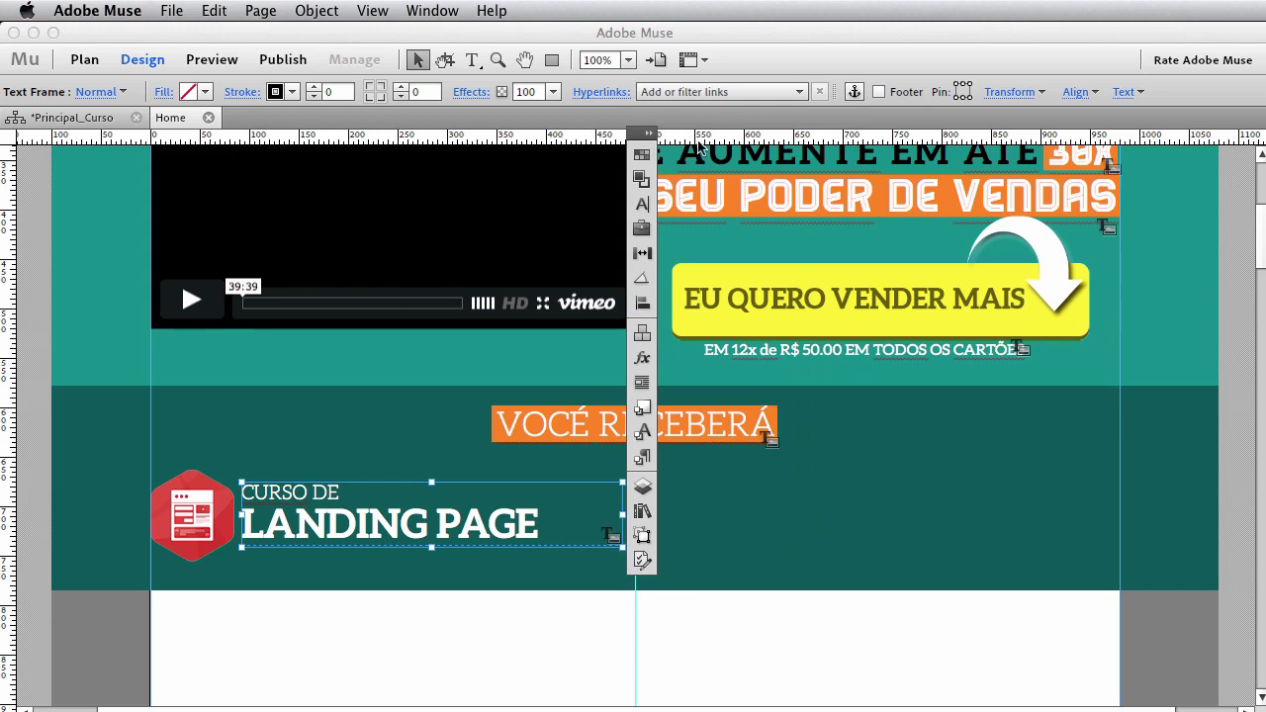
pyautogui.moveTo(639, 133); pyautogui.dragTo(91, 163)
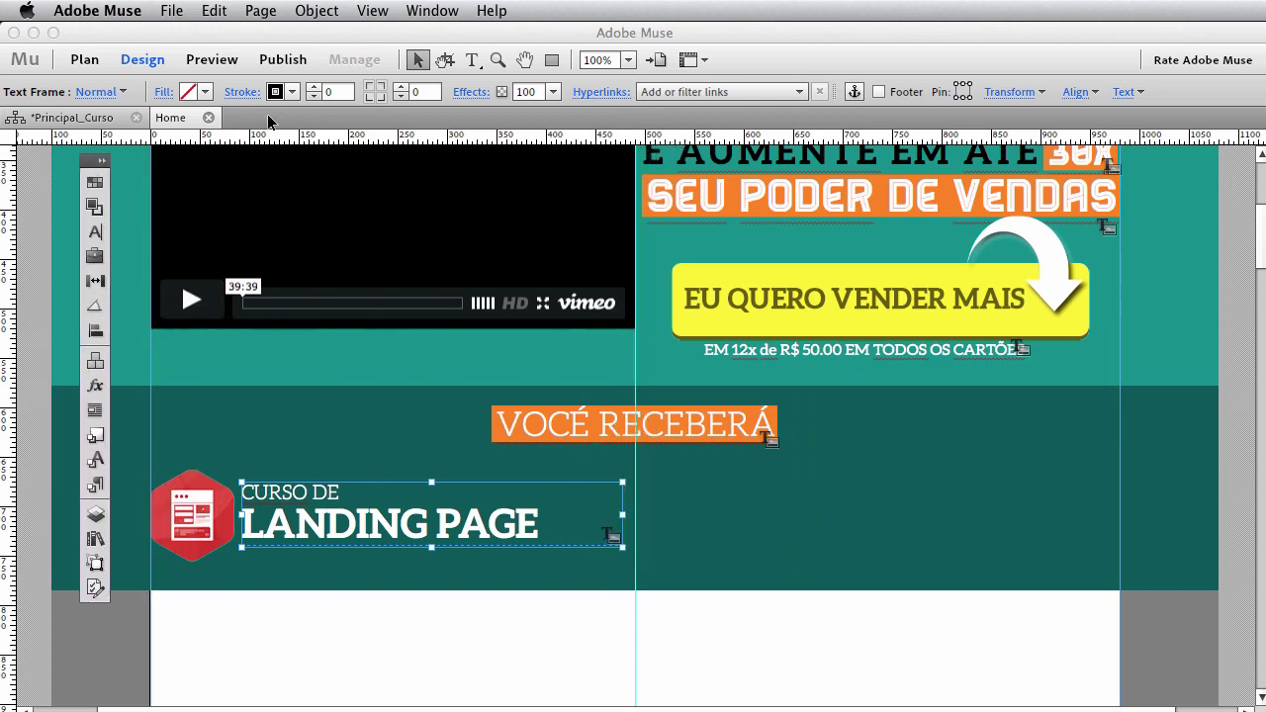
# Add a horizontal guide just below the "LANDING PAGE" line and nudge the title frame down slightly toward it.
pyautogui.moveTo(291, 143); pyautogui.dragTo(387, 541)
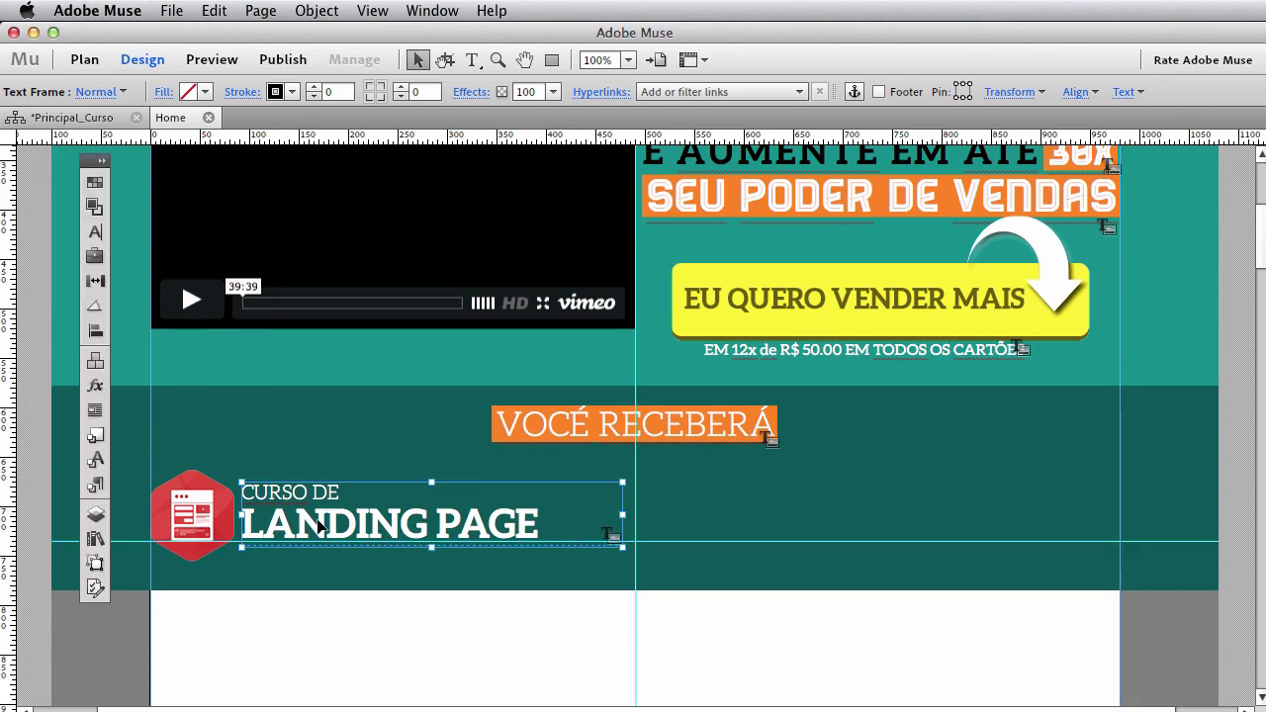
pyautogui.press('Down')
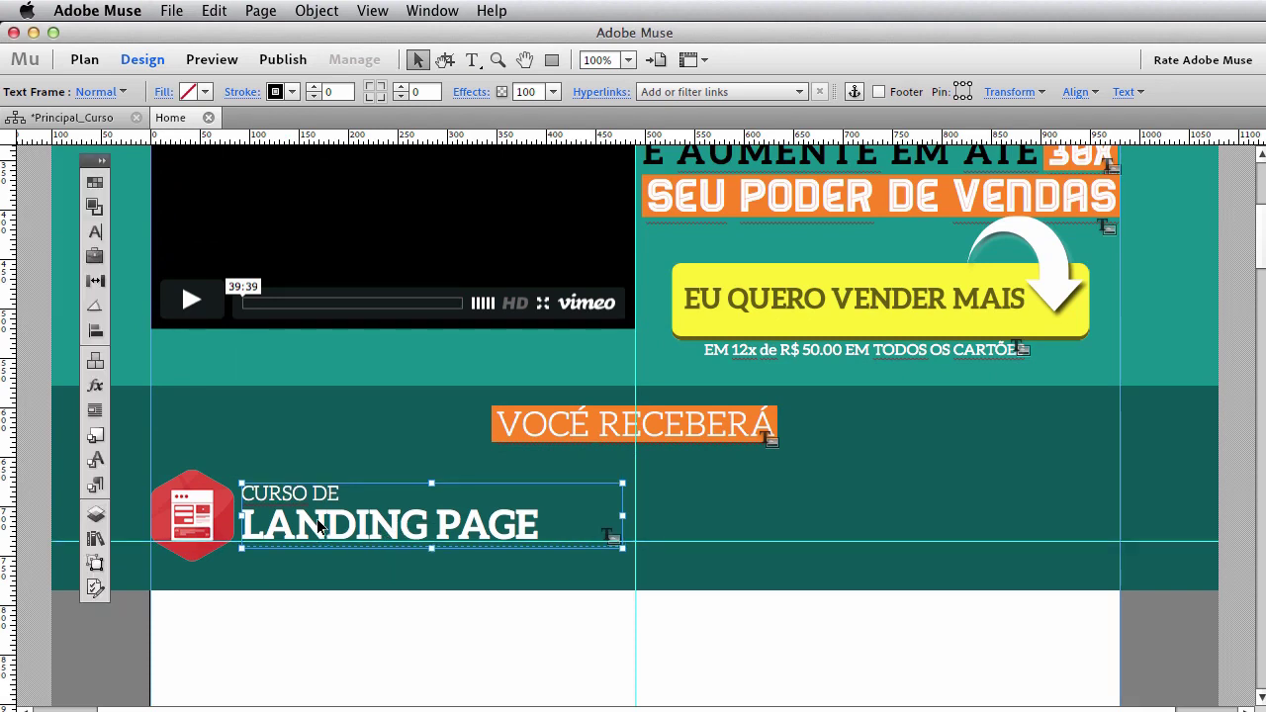
# Duplicate the red icon and its course title, and move the copy along the same row to start at the vertical centre guide.
pyautogui.keyDown('shift'); pyautogui.click(210, 514); pyautogui.keyUp('shift')
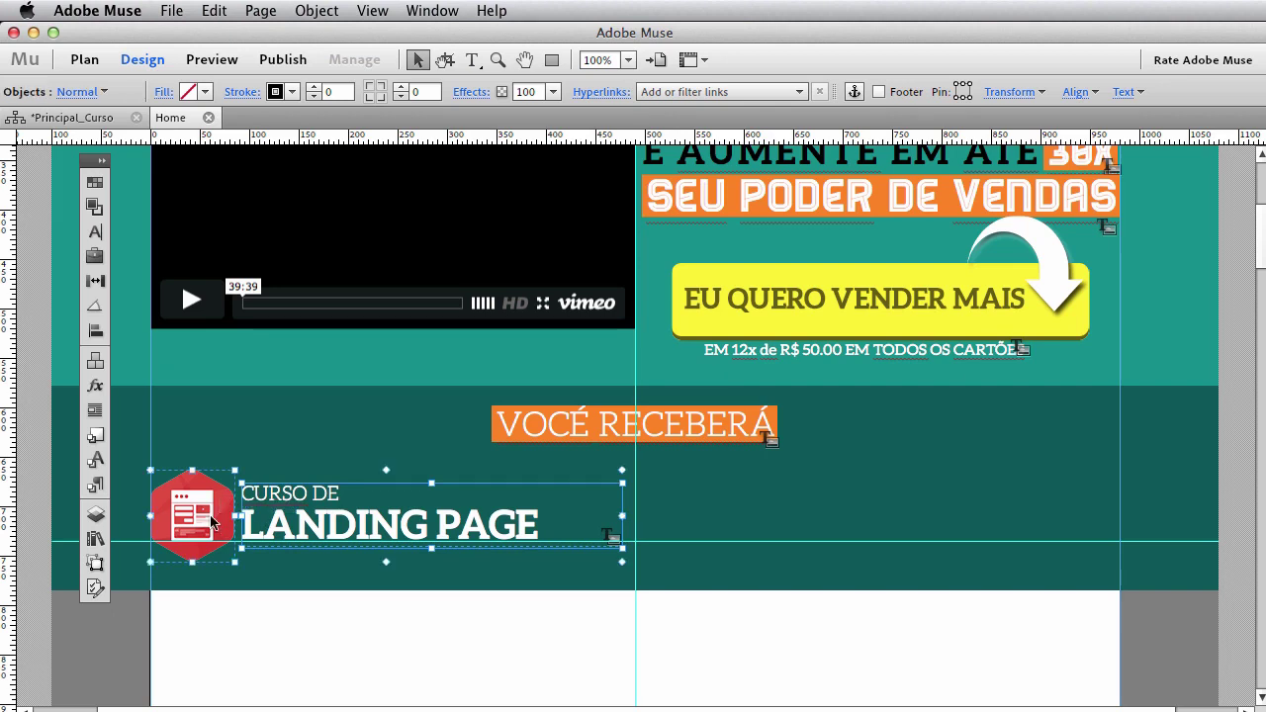
pyautogui.press('super+c')
pyautogui.press('super+v')
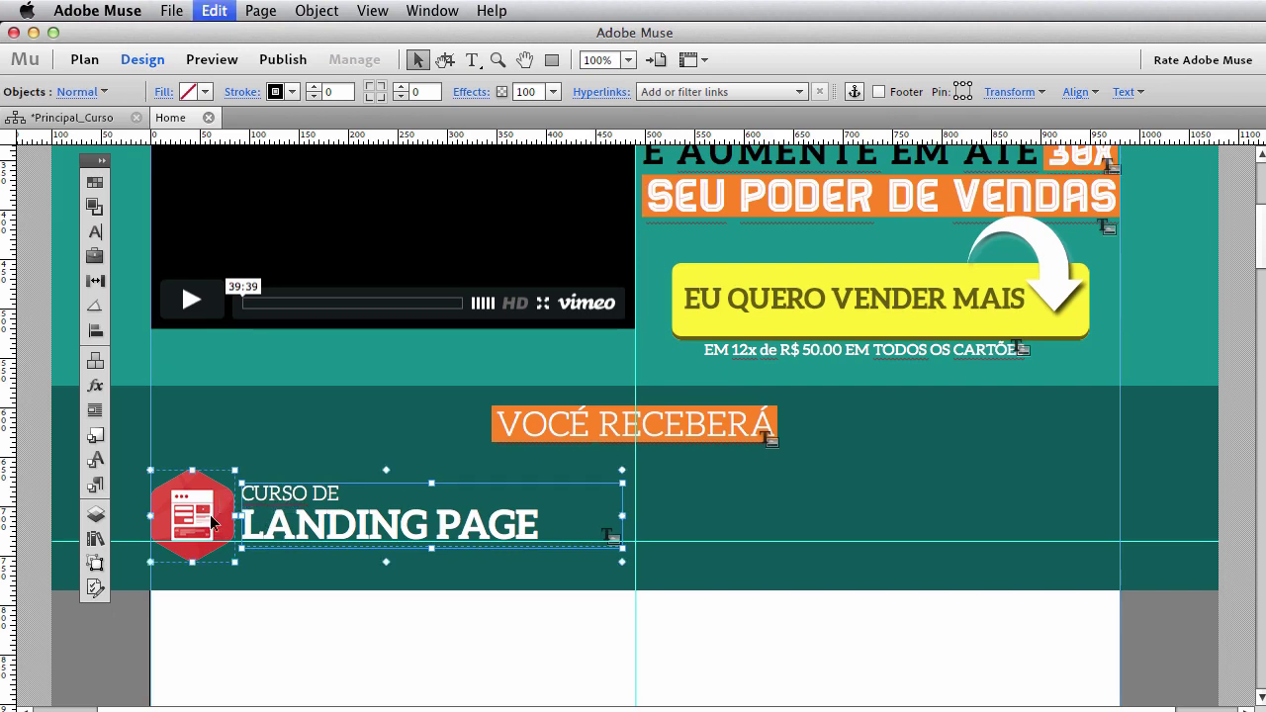
pyautogui.hotkey('shift', 'Right')
pyautogui.hotkey('shift', 'Right')
pyautogui.hotkey('shift', 'Right')
pyautogui.hotkey('shift', 'Right')
pyautogui.hotkey('shift', 'Right')
pyautogui.hotkey('shift', 'Right')
pyautogui.hotkey('shift', 'Right')
pyautogui.hotkey('shift', 'Right')
pyautogui.hotkey('shift', 'Right')
pyautogui.hotkey('shift', 'Right')
pyautogui.hotkey('shift', 'Right')
pyautogui.hotkey('shift', 'Right')
pyautogui.hotkey('shift', 'Right')
pyautogui.hotkey('shift', 'Right')
pyautogui.hotkey('shift', 'Right')
pyautogui.hotkey('shift', 'Right')
pyautogui.hotkey('shift', 'Right')
pyautogui.hotkey('shift', 'Right')
pyautogui.hotkey('shift', 'Right')
pyautogui.hotkey('shift', 'Right')
pyautogui.hotkey('shift', 'Right')
pyautogui.hotkey('shift', 'Right')
pyautogui.hotkey('shift', 'Right')
pyautogui.hotkey('shift', 'Right')
pyautogui.hotkey('shift', 'Right')
pyautogui.hotkey('shift', 'Right')
pyautogui.hotkey('shift', 'Right')
pyautogui.hotkey('shift', 'Right')
pyautogui.hotkey('shift', 'Right')
pyautogui.hotkey('shift', 'Right')
pyautogui.hotkey('shift', 'Right')
pyautogui.hotkey('shift', 'Right')
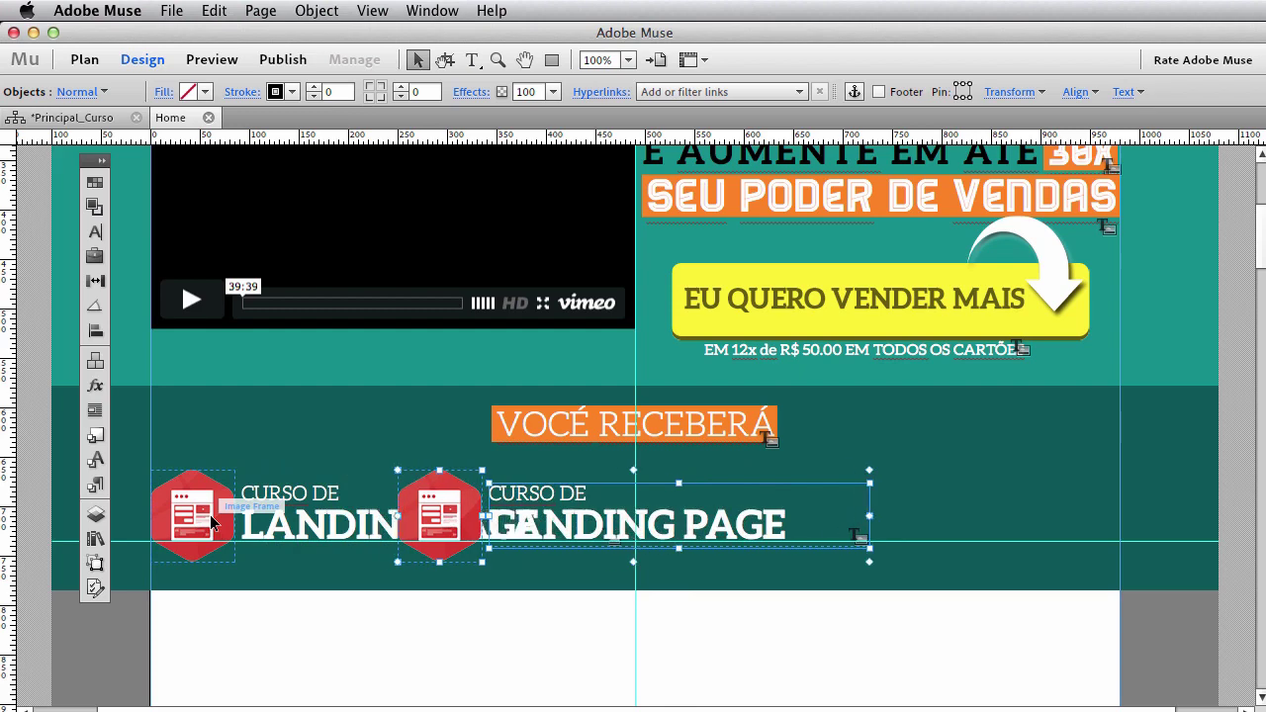
pyautogui.hotkey('shift', 'Right')
pyautogui.press('Right')
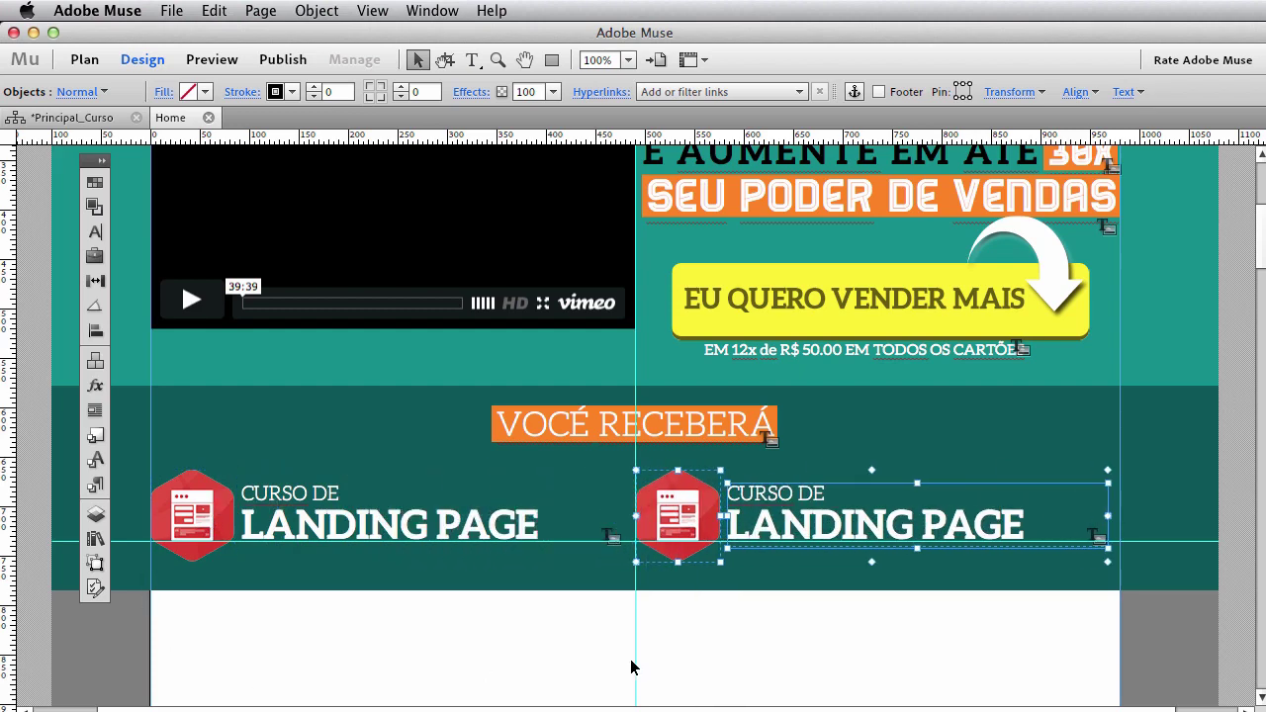
# Replace "LANDING PAGE" in the copied course title with "ADOBE MUSE CC".
pyautogui.click(704, 646)
pyautogui.scroll(2, 706, 645)
pyautogui.scroll(6, 731, 575)
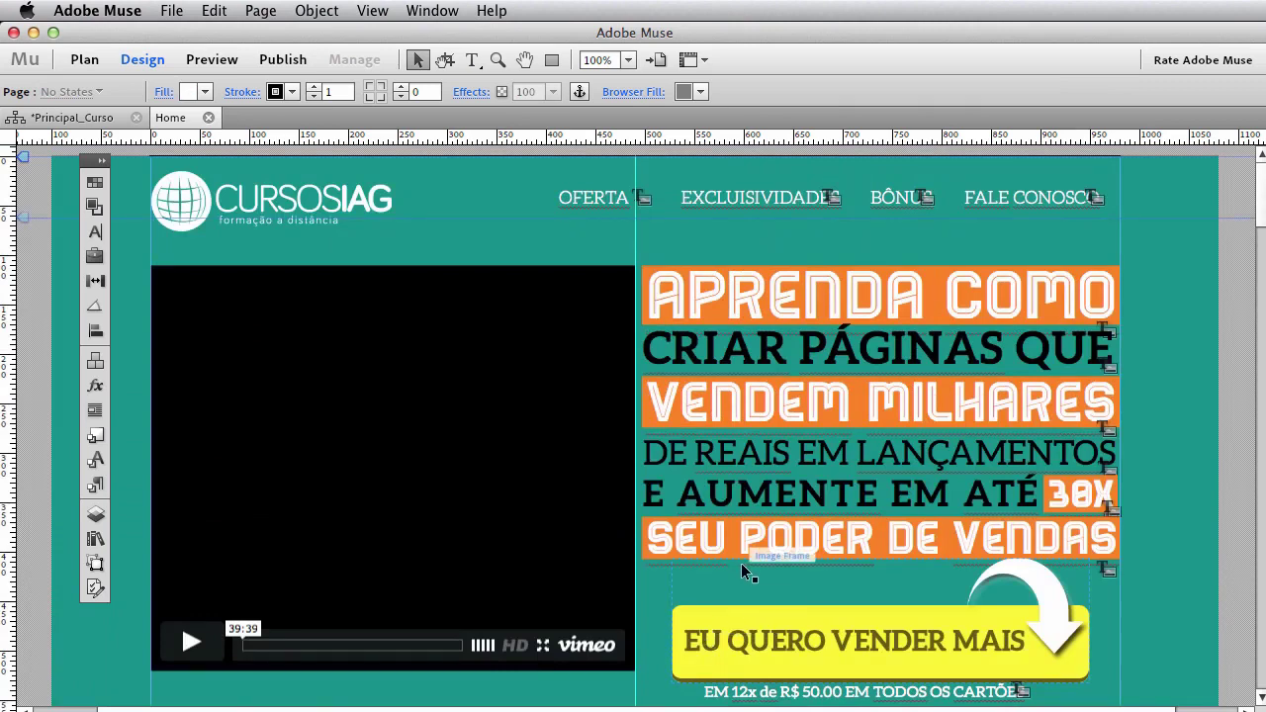
pyautogui.scroll(-12, 740, 563)
pyautogui.scroll(2, 743, 571)
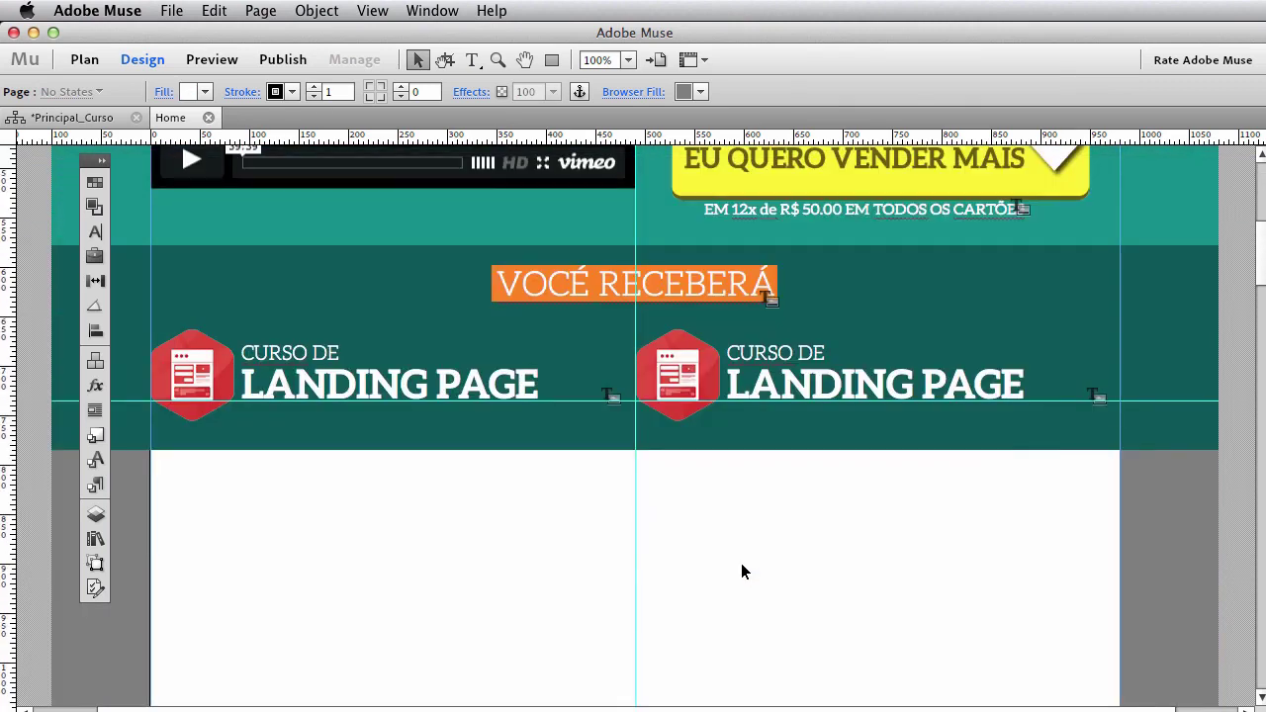
pyautogui.press('t')
pyautogui.tripleClick(814, 386)
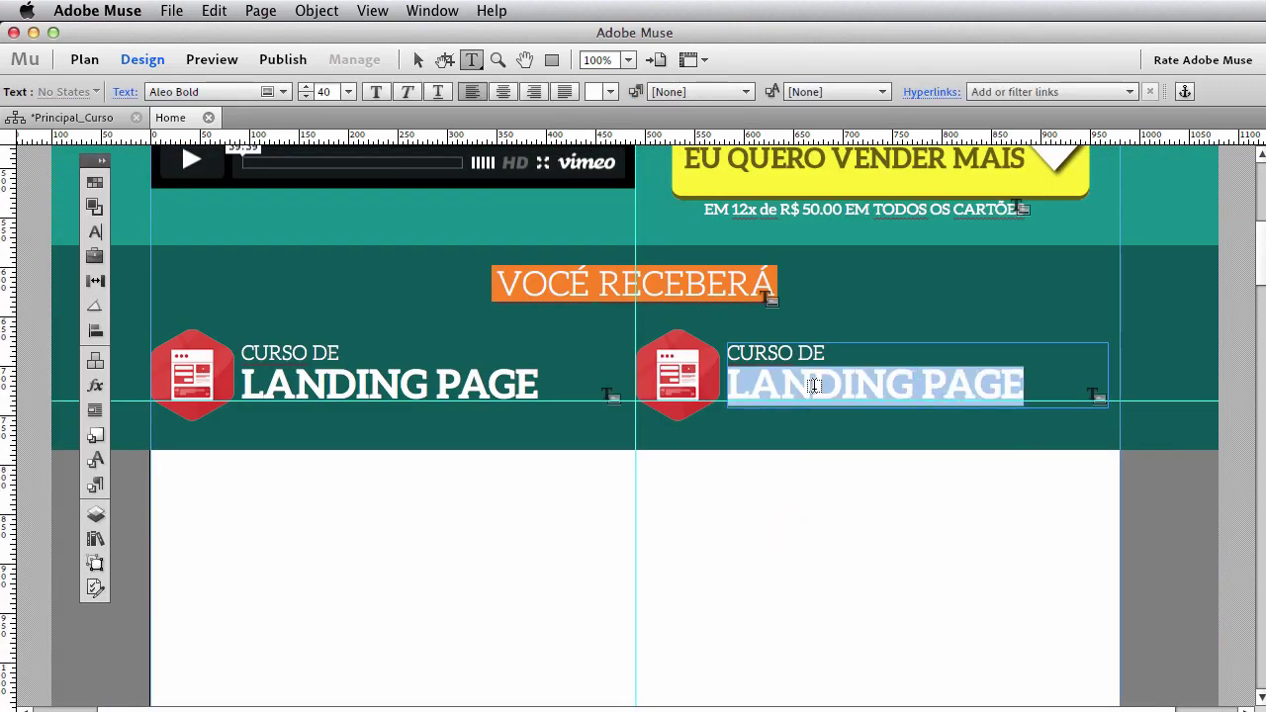
pyautogui.write('ADOBE MUSE CC')
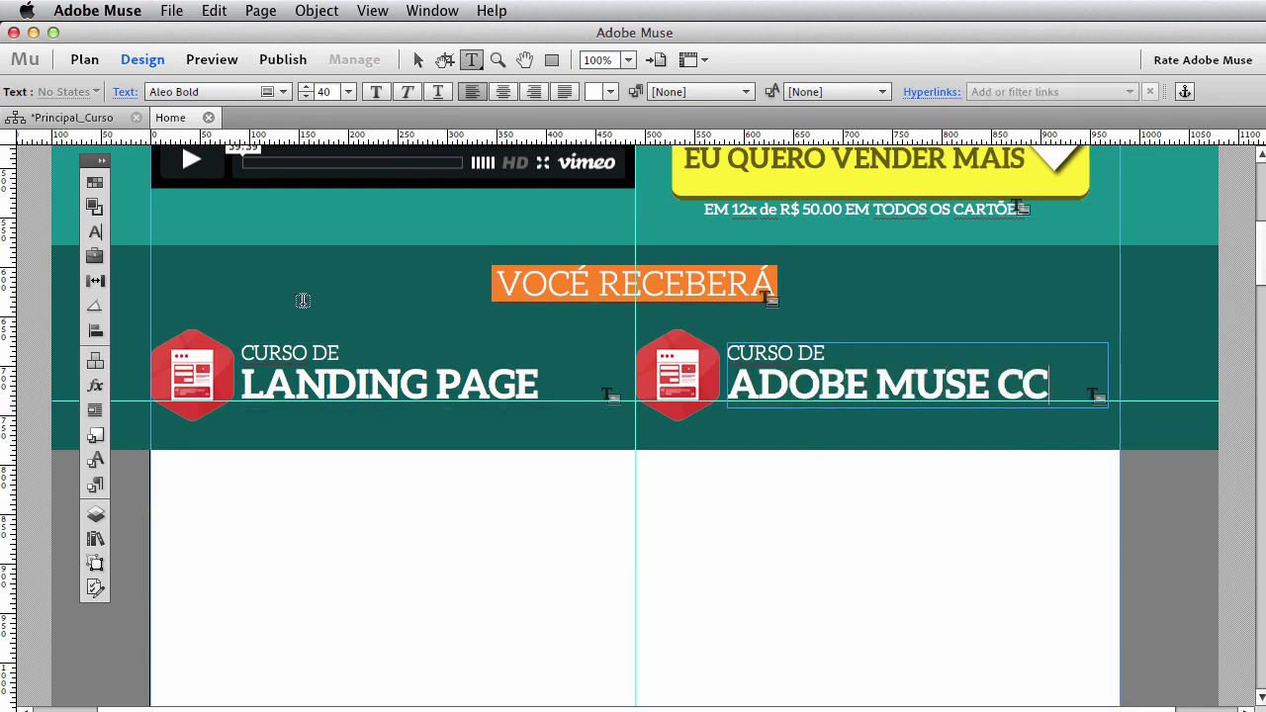
pyautogui.click(417, 61)
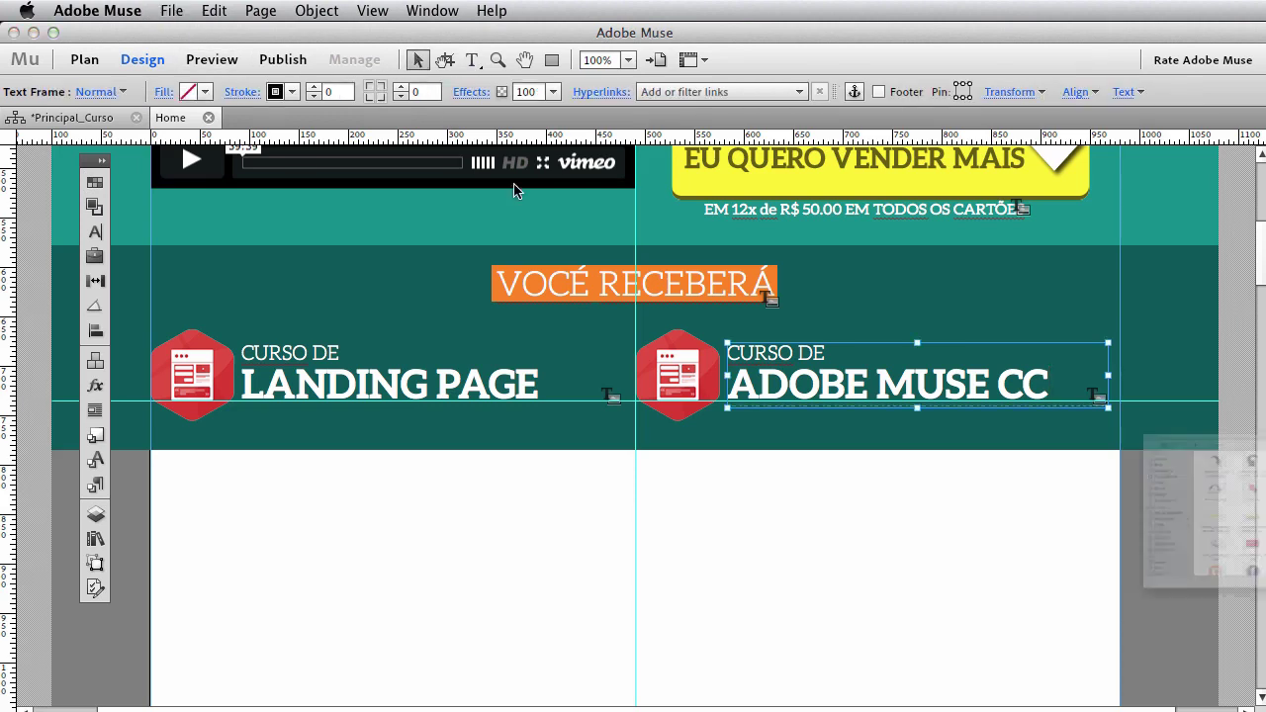
pyautogui.press('super+d')
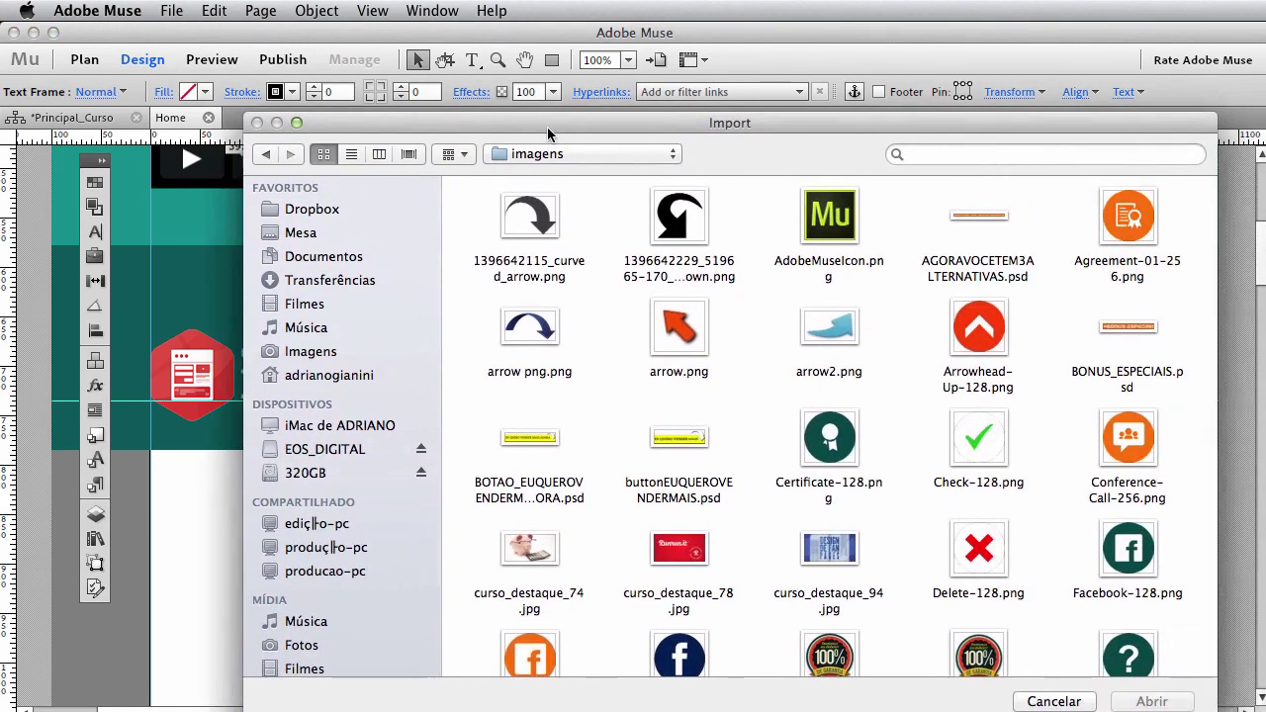
pyautogui.doubleClick(819, 232)
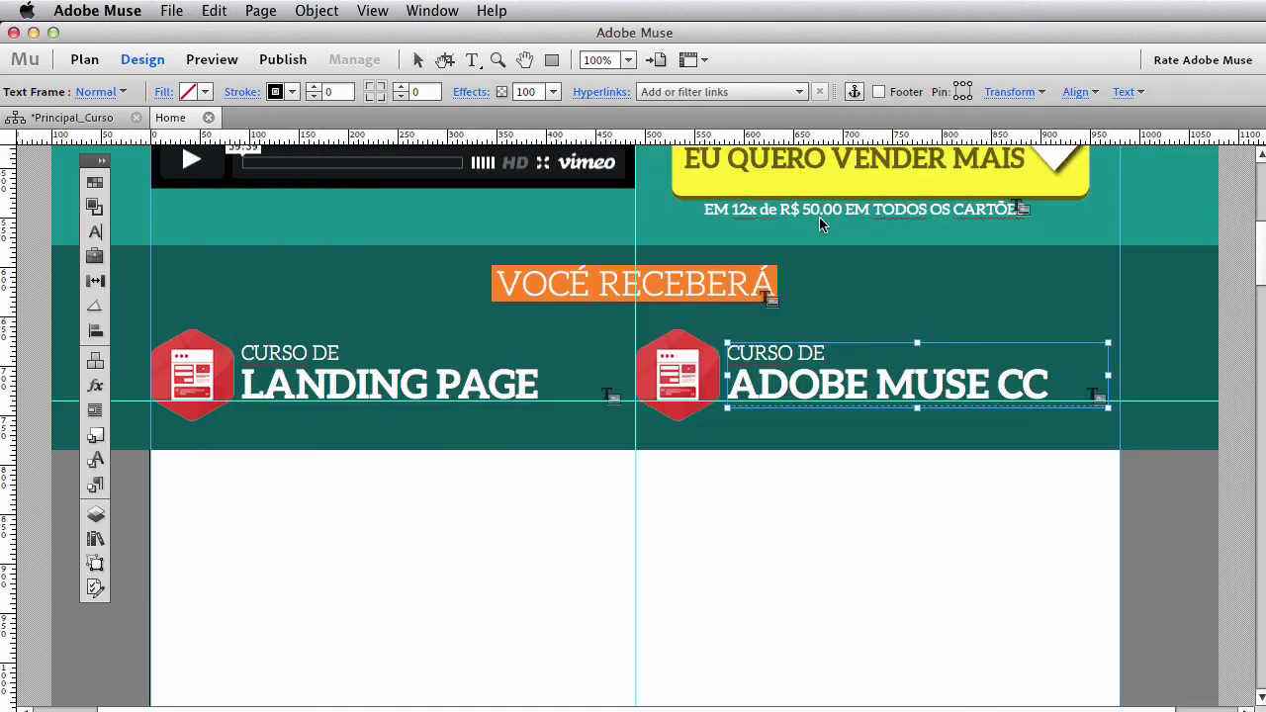
pyautogui.click(678, 345)
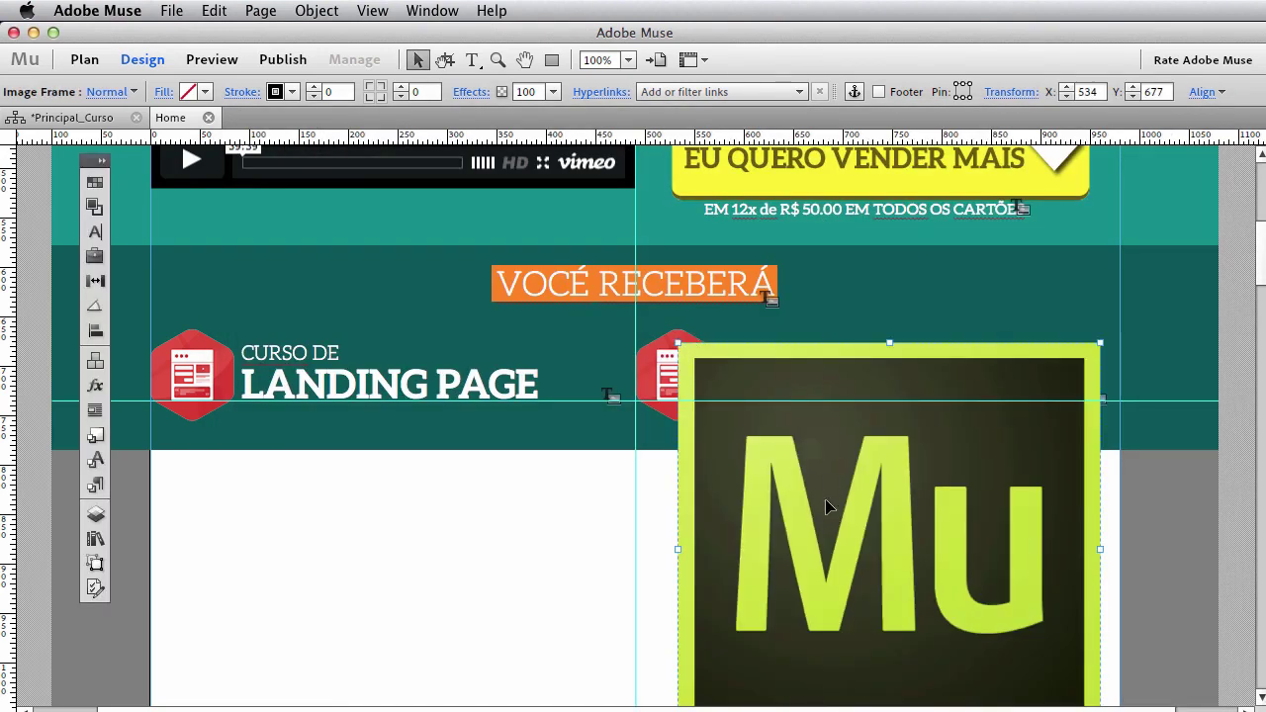
pyautogui.press('BackSpace')
# Import iconMUSE.psd and place it over the copied red icon at X 490, Y 663.
pyautogui.press('super+d')
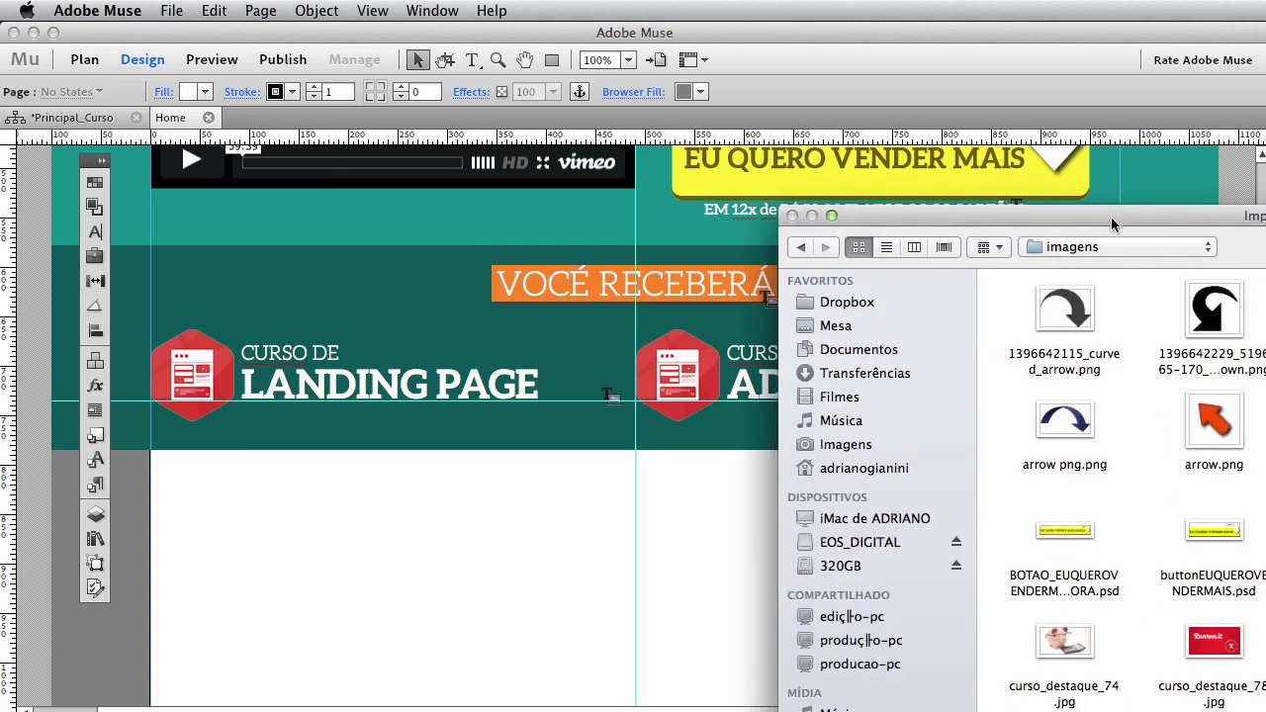
pyautogui.moveTo(1110, 216); pyautogui.dragTo(554, 146)
pyautogui.scroll(-8, 798, 402)
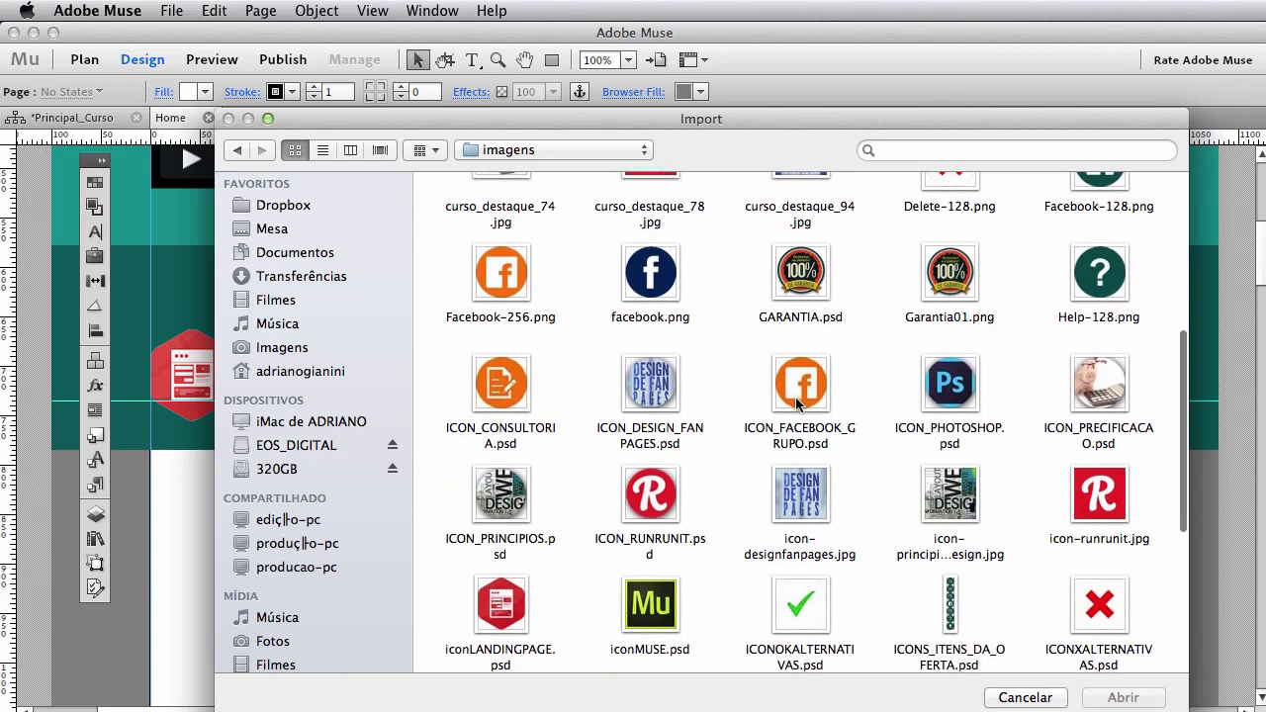
pyautogui.doubleClick(657, 583)
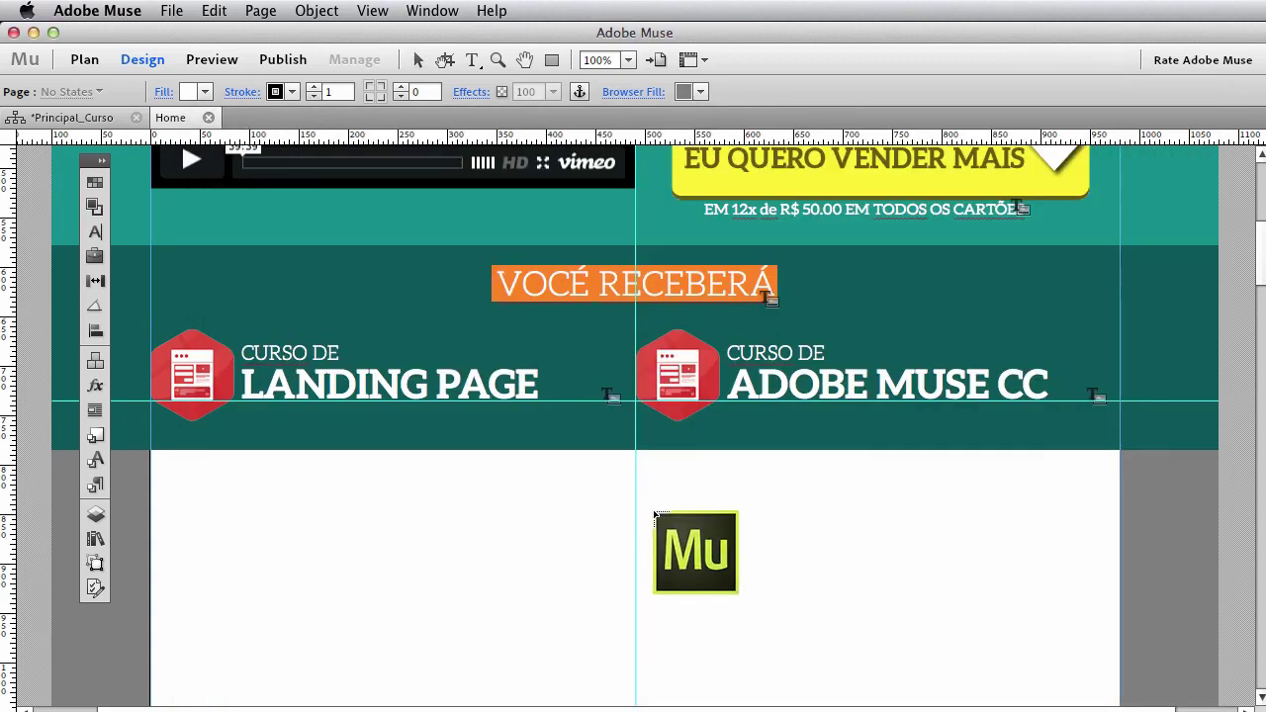
pyautogui.click(643, 338)
pyautogui.moveTo(643, 339); pyautogui.dragTo(639, 335)
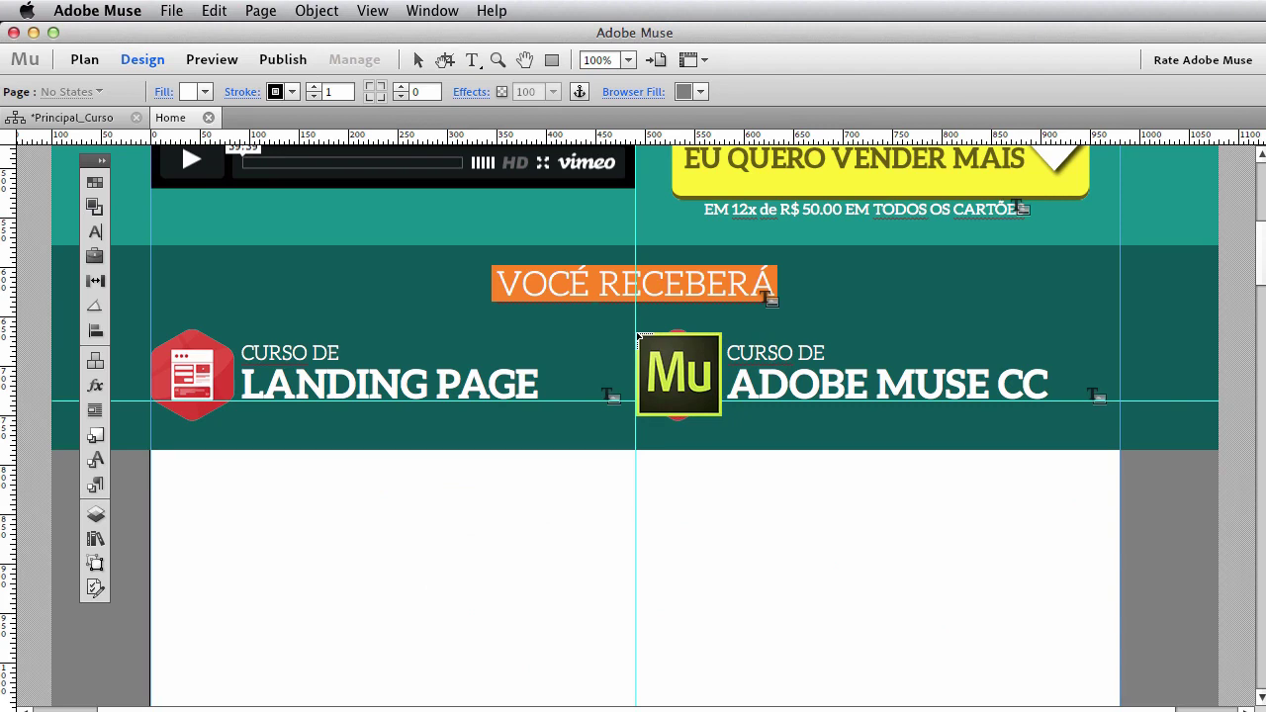
pyautogui.click(642, 340)
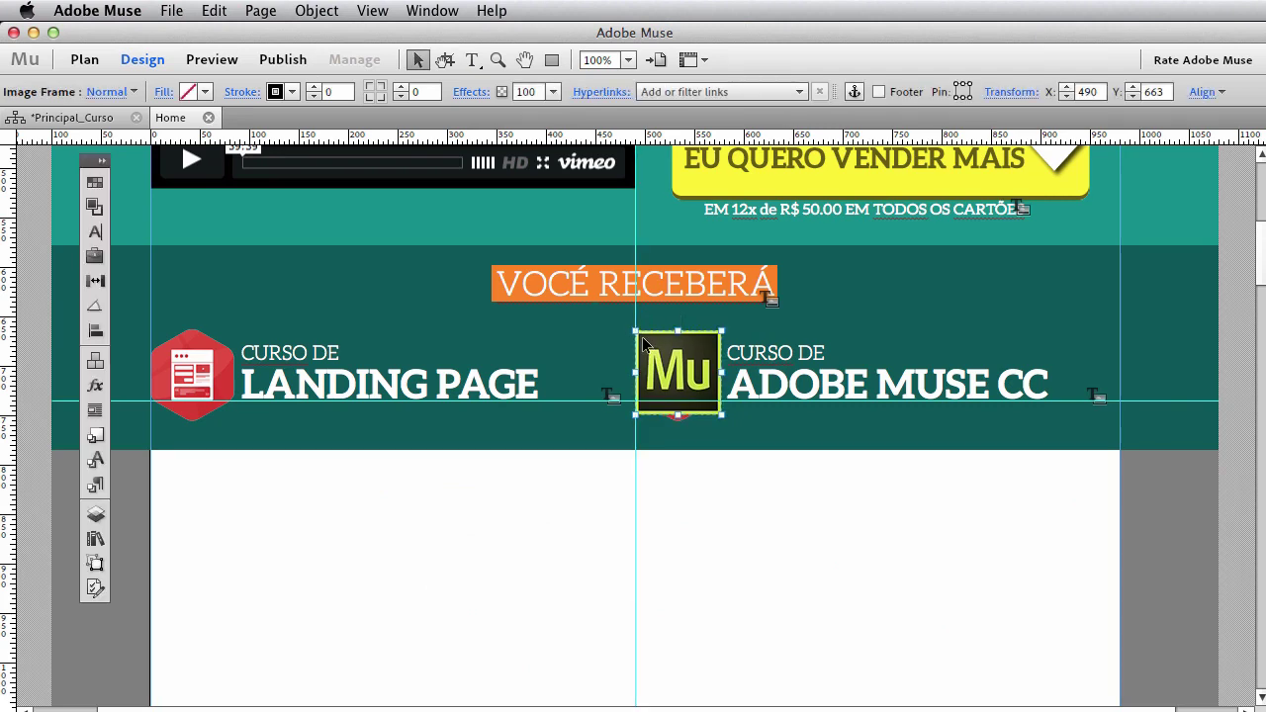
# Delete the red icon under the Muse icon, keeping the Muse icon in its place beside the "ADOBE MUSE CC" title.
pyautogui.press('super+z')
pyautogui.click(686, 371)
pyautogui.press('Delete')
pyautogui.press('super+v')
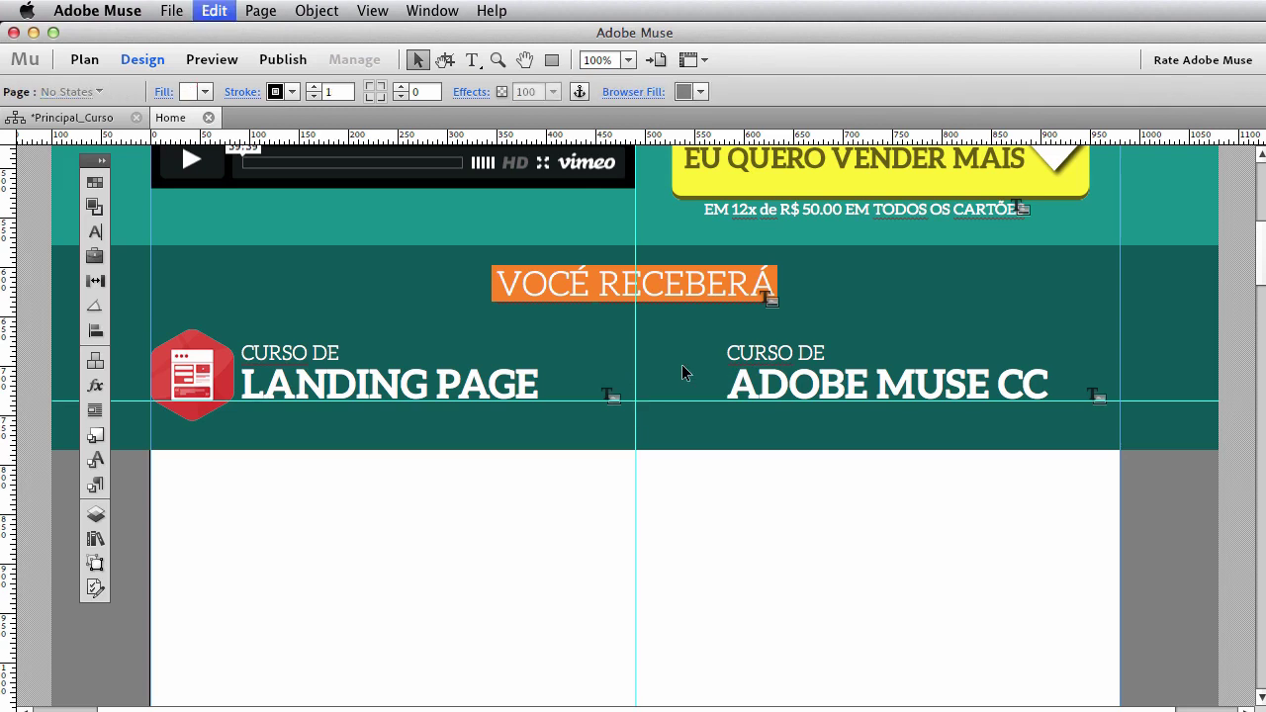
pyautogui.moveTo(685, 371); pyautogui.dragTo(703, 408)
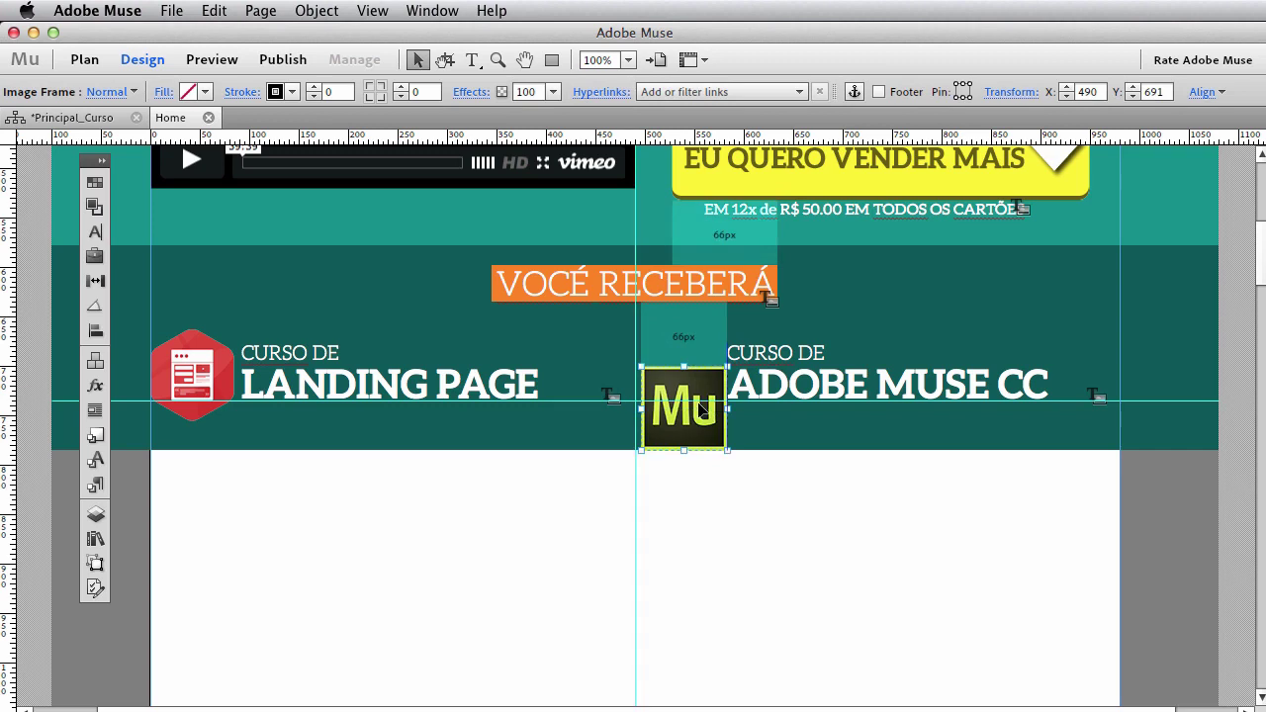
pyautogui.press('super+z')
pyautogui.click(743, 531)
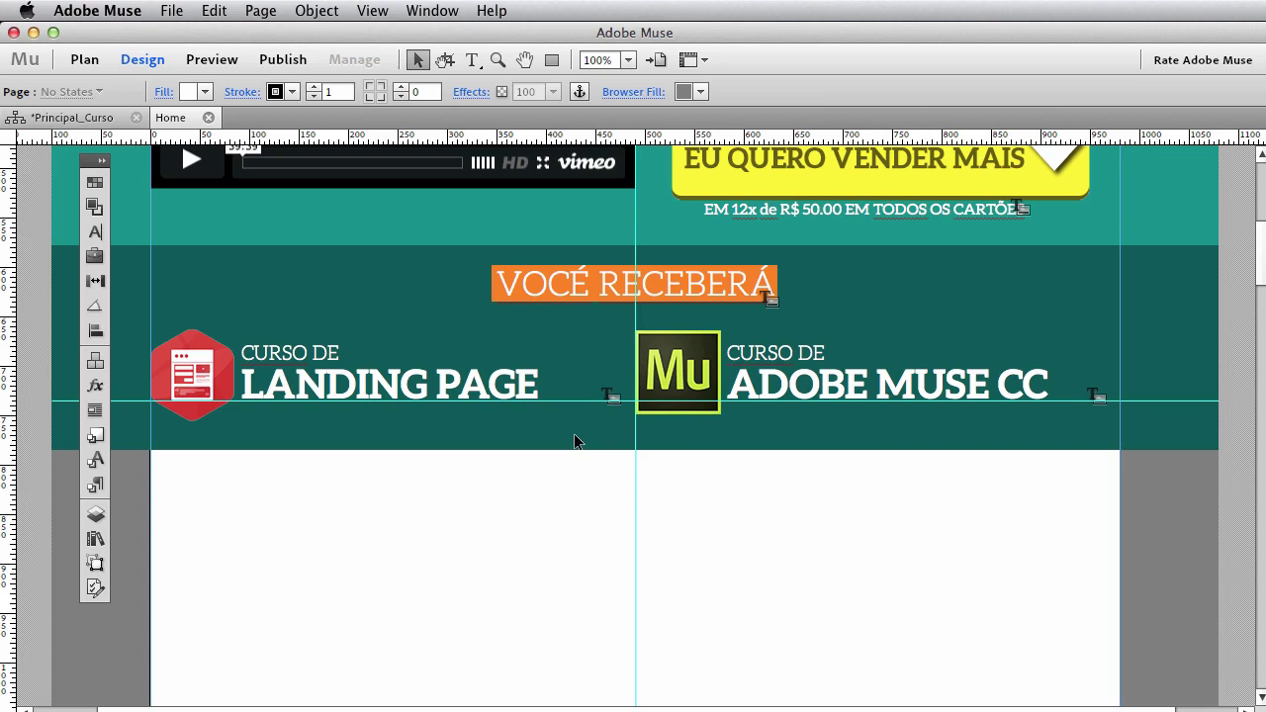
# Hide the page guides.
pyautogui.press('super+semicolon')
pyautogui.press('super+semicolon')
pyautogui.press('super+semicolon')
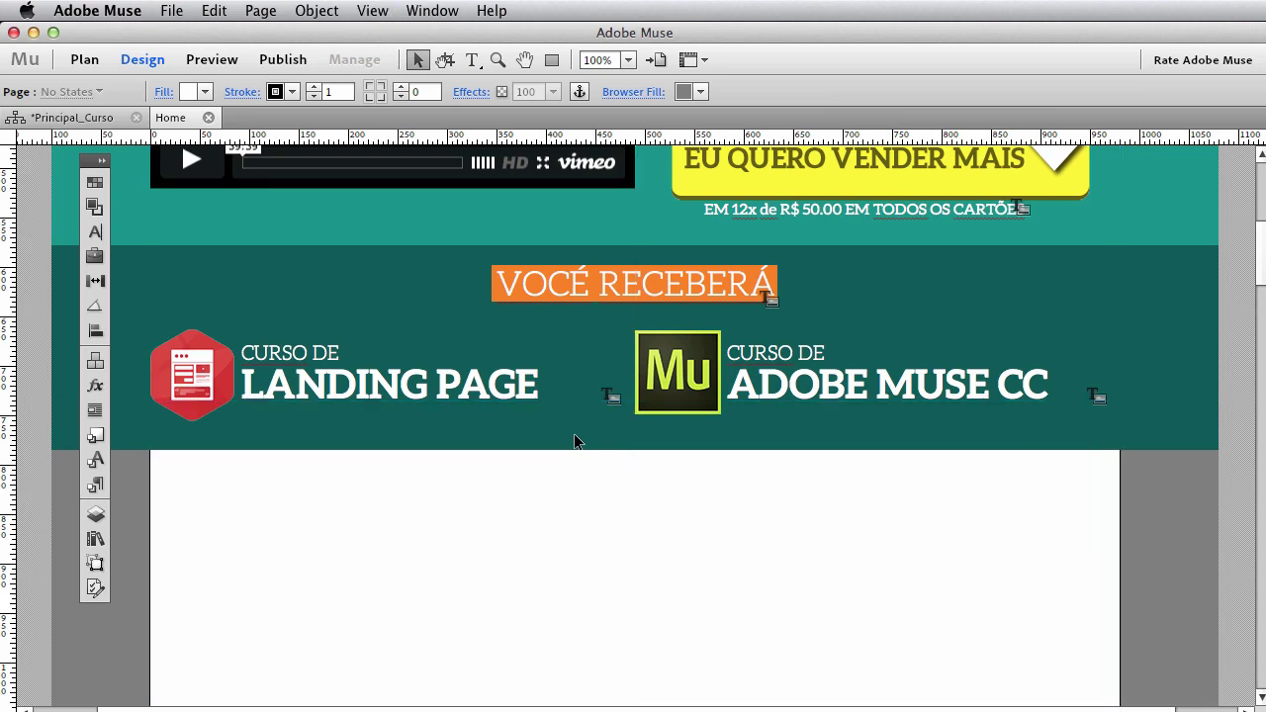
pyautogui.press('super+semicolon')
pyautogui.press('super+semicolon')
pyautogui.rightClick(591, 432)
pyautogui.click(608, 561)
# Shorten the dark teal band behind the course items by raising its bottom edge slightly, and save the site.
pyautogui.click(654, 450)
pyautogui.moveTo(637, 448); pyautogui.dragTo(637, 442)
pyautogui.press('super+s')
# Switch to Photoshop and compare the finished section with the original layout, then examine the "+BÔNUS ESPECIAIS" section below it.
pyautogui.press('super+Tab')
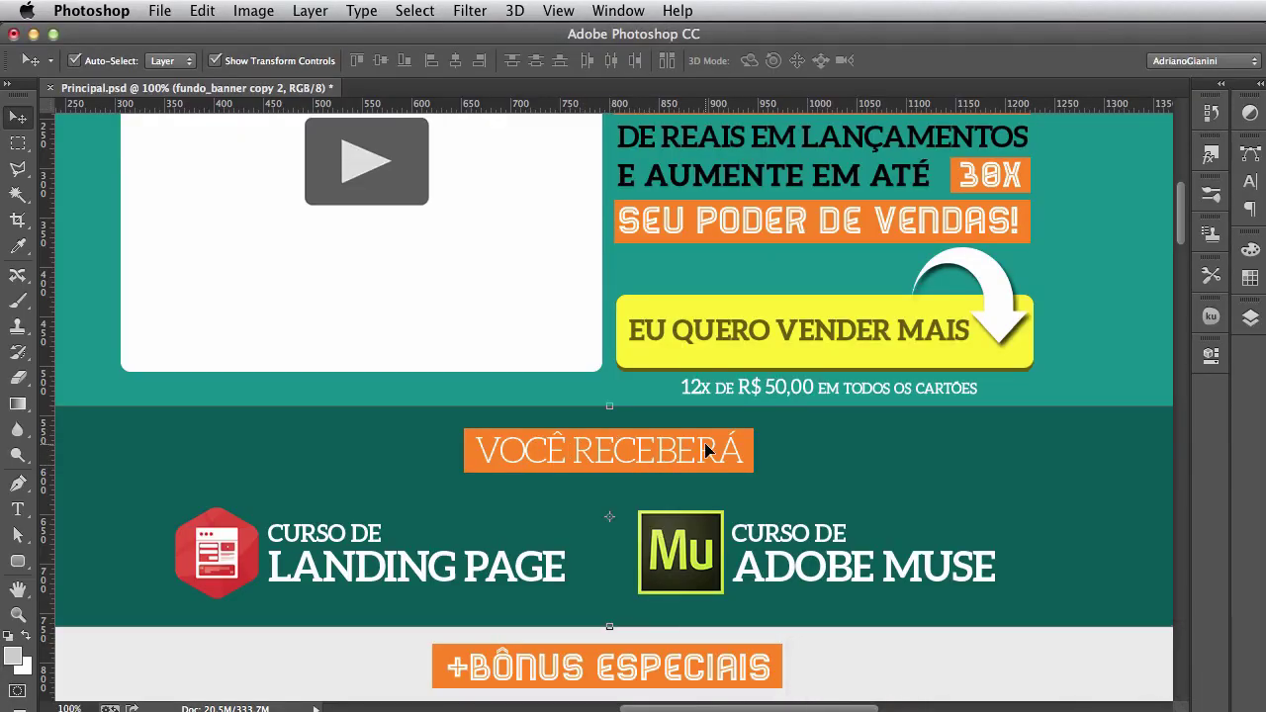
pyautogui.press('super+Tab')
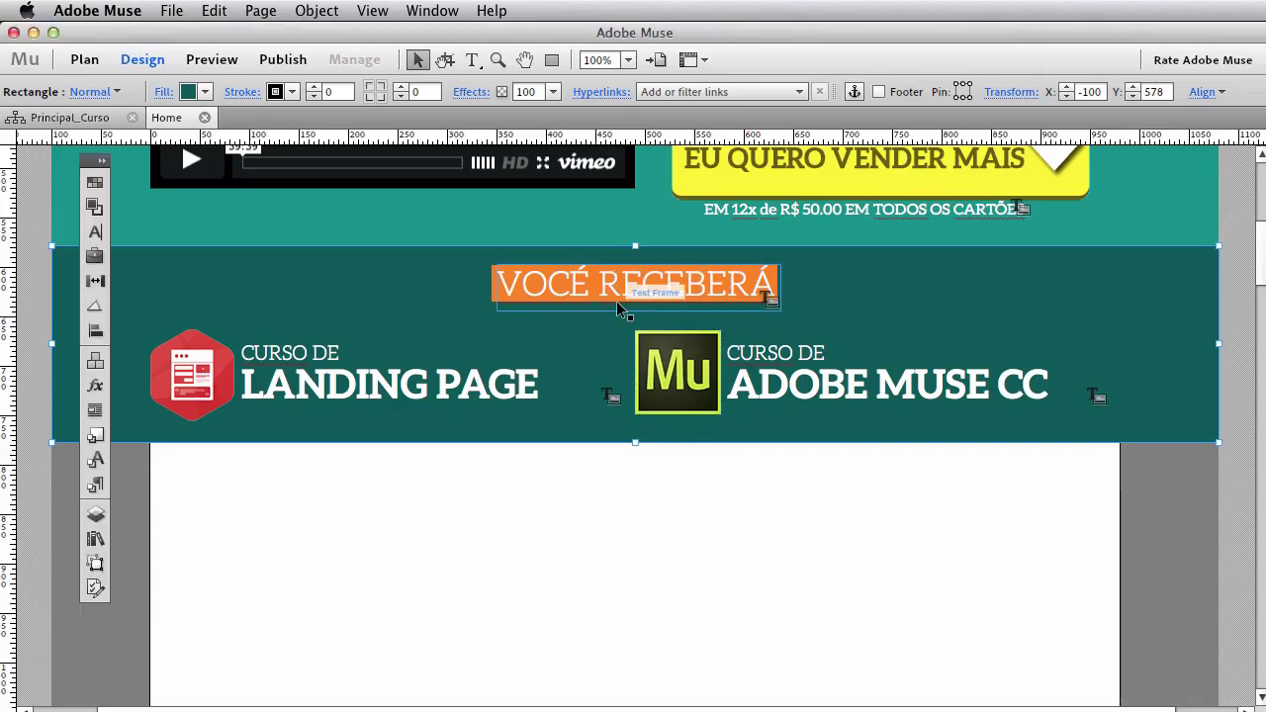
pyautogui.press('super+Tab')
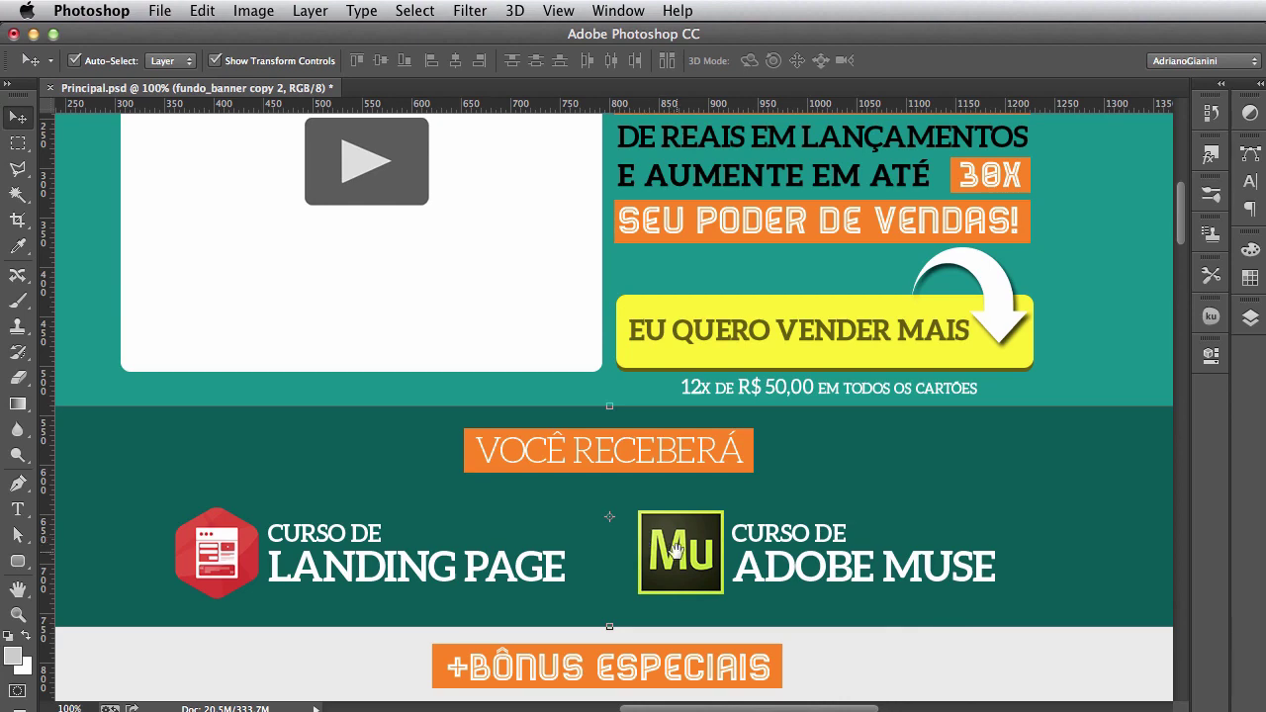
pyautogui.scroll(-5, 673, 549)
pyautogui.moveTo(671, 502); pyautogui.dragTo(703, 219)
pyautogui.scroll(3, 708, 219)
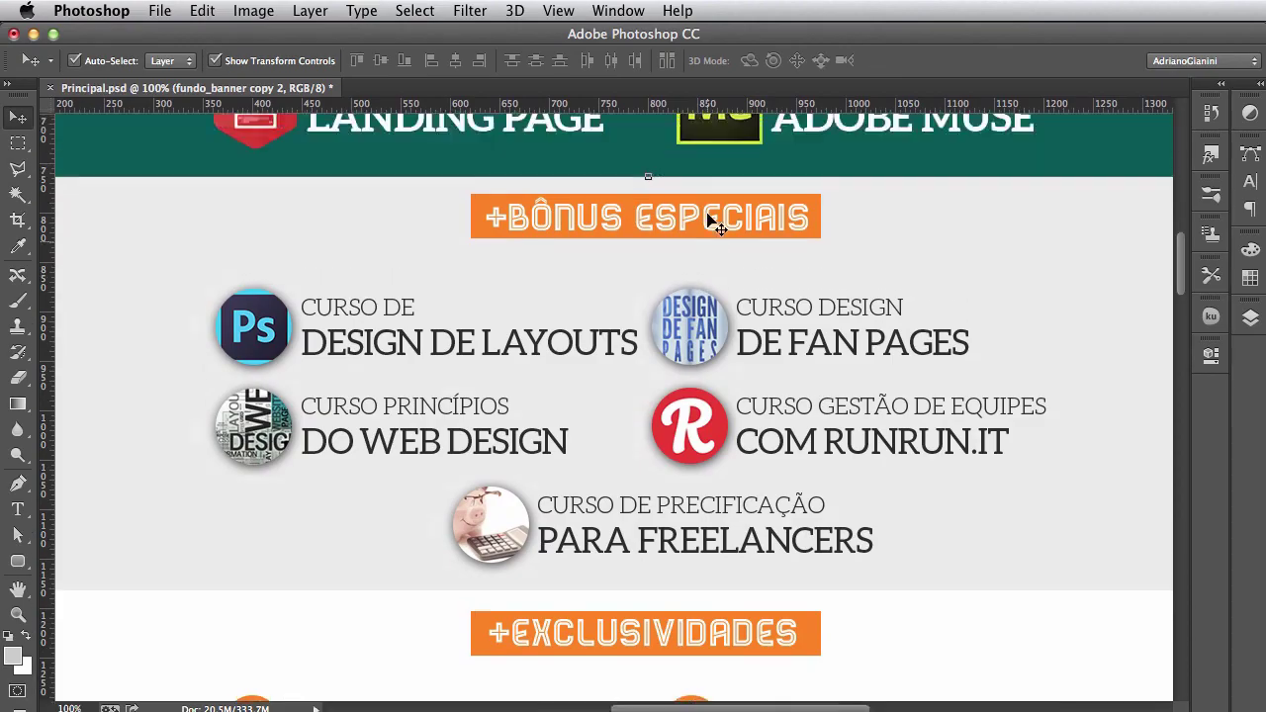